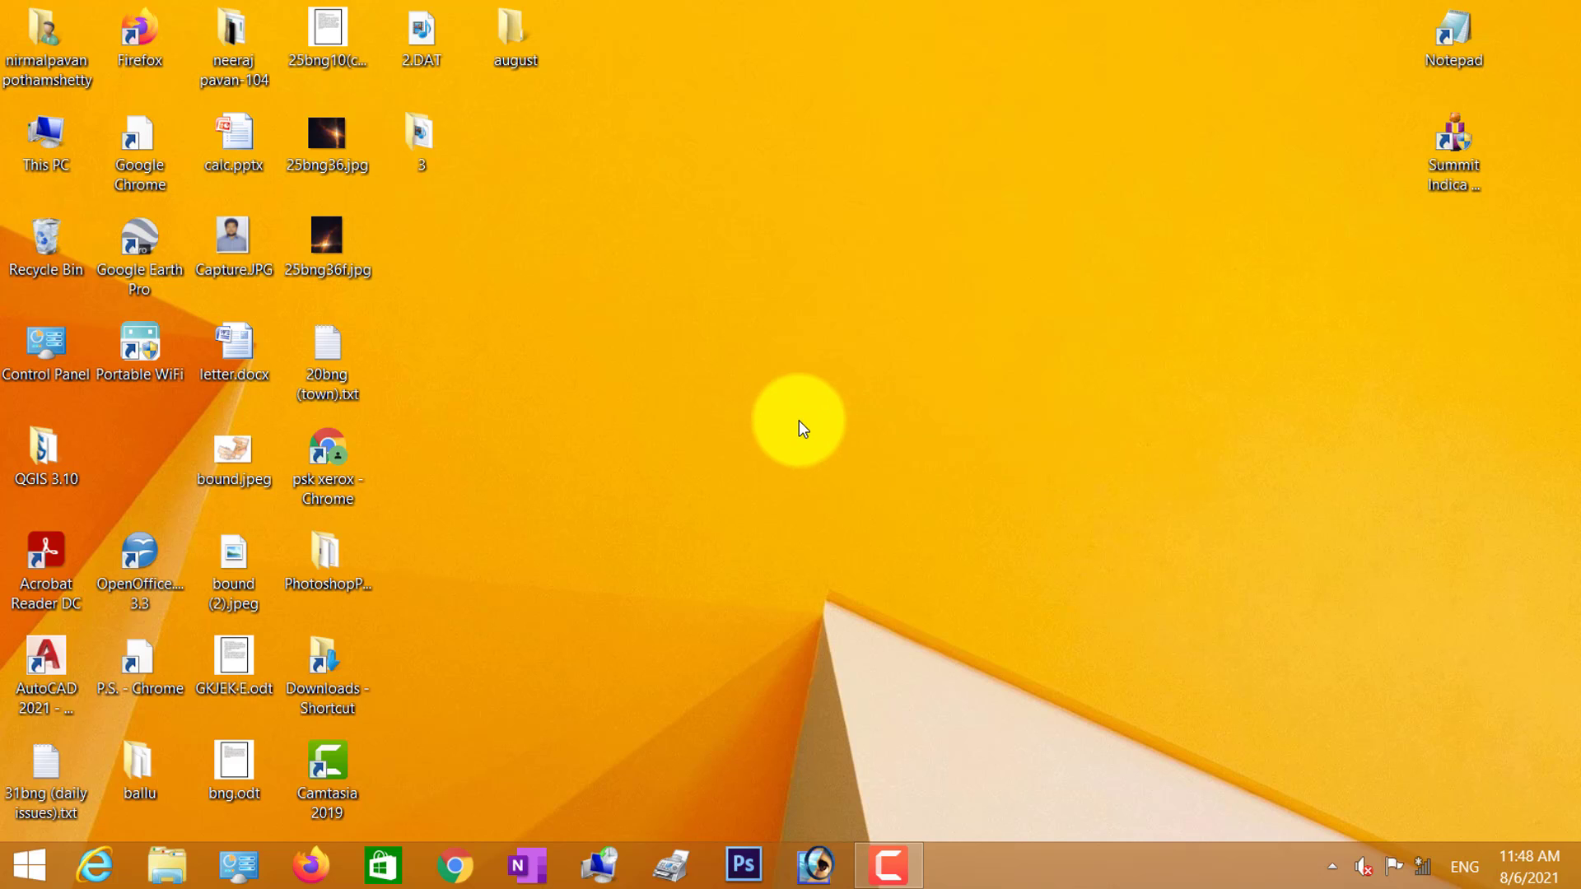
Open File Explorer and view the contents of the Removable Drive (8GB) shortcut on Removable Disk (G:).
key(super+e)
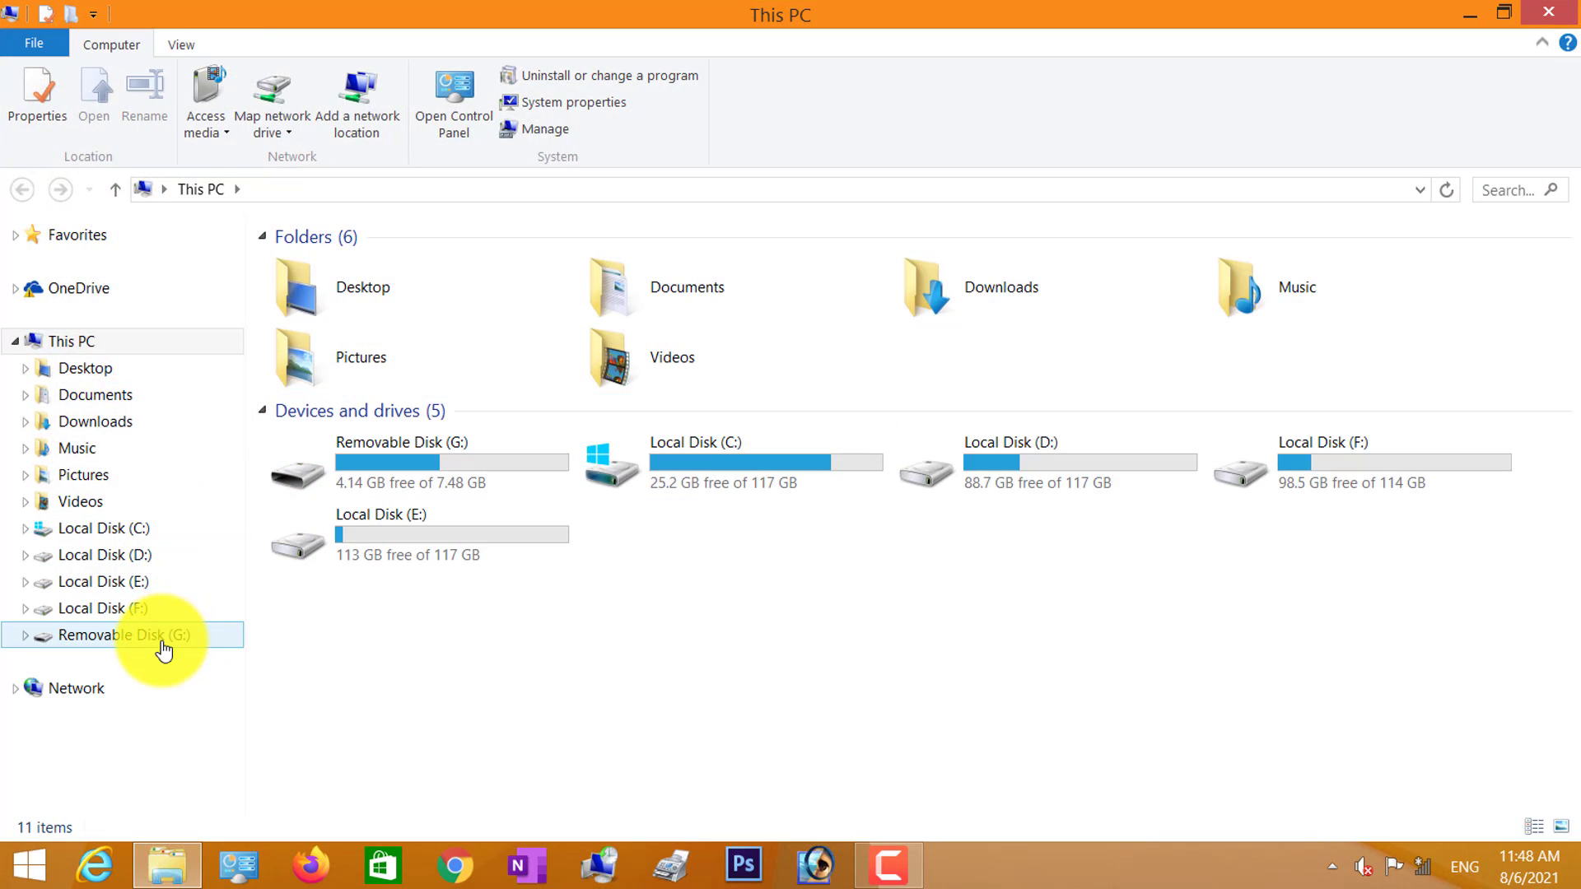
click(157, 638)
click(437, 281)
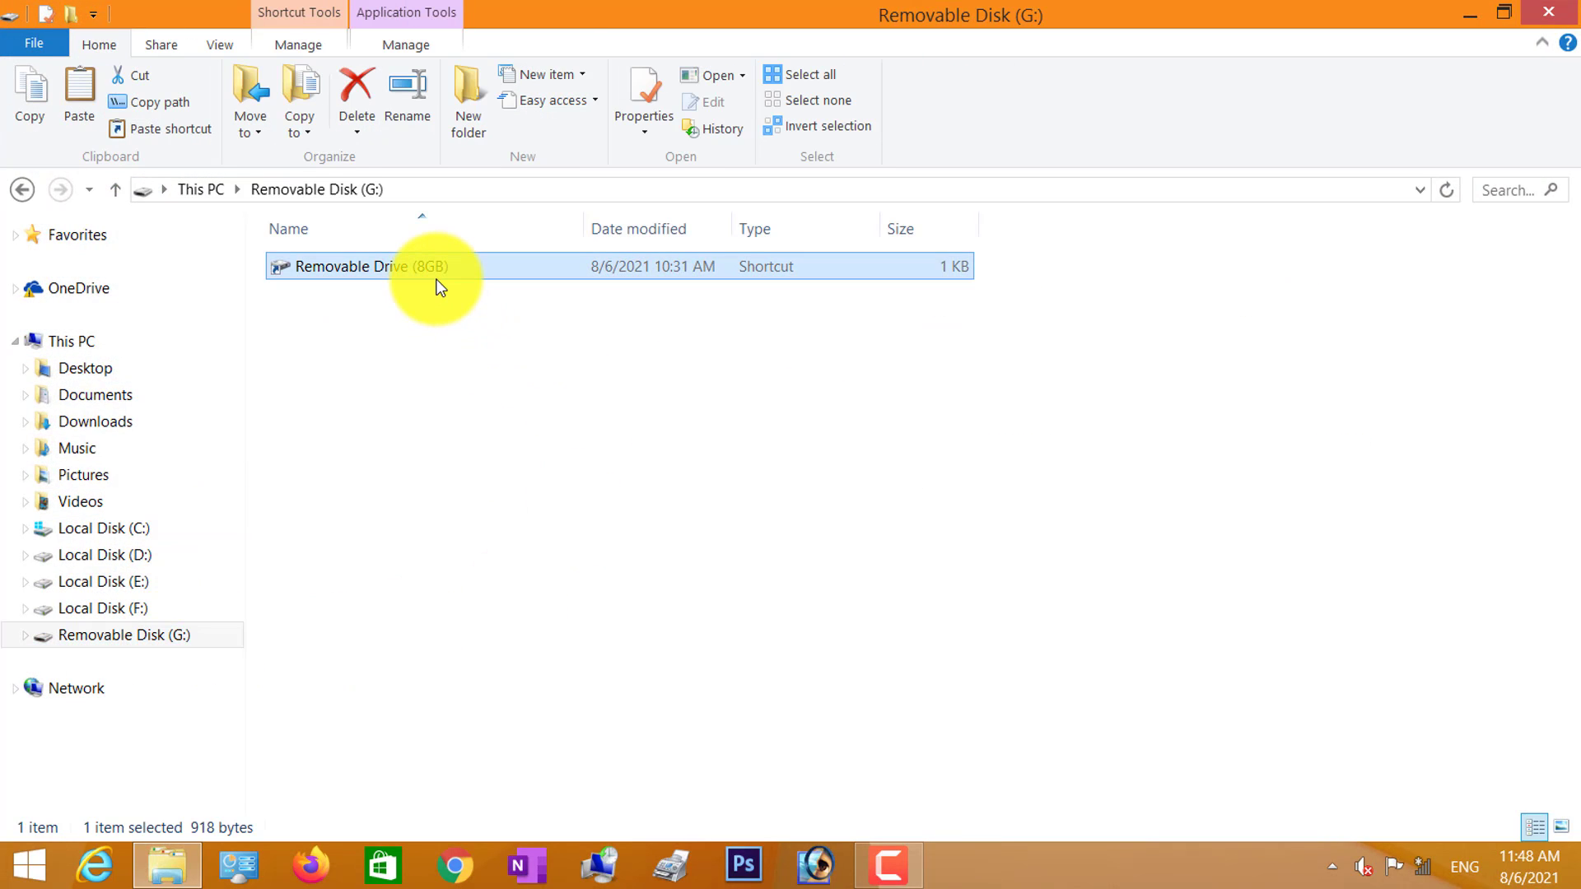
double_click(441, 286)
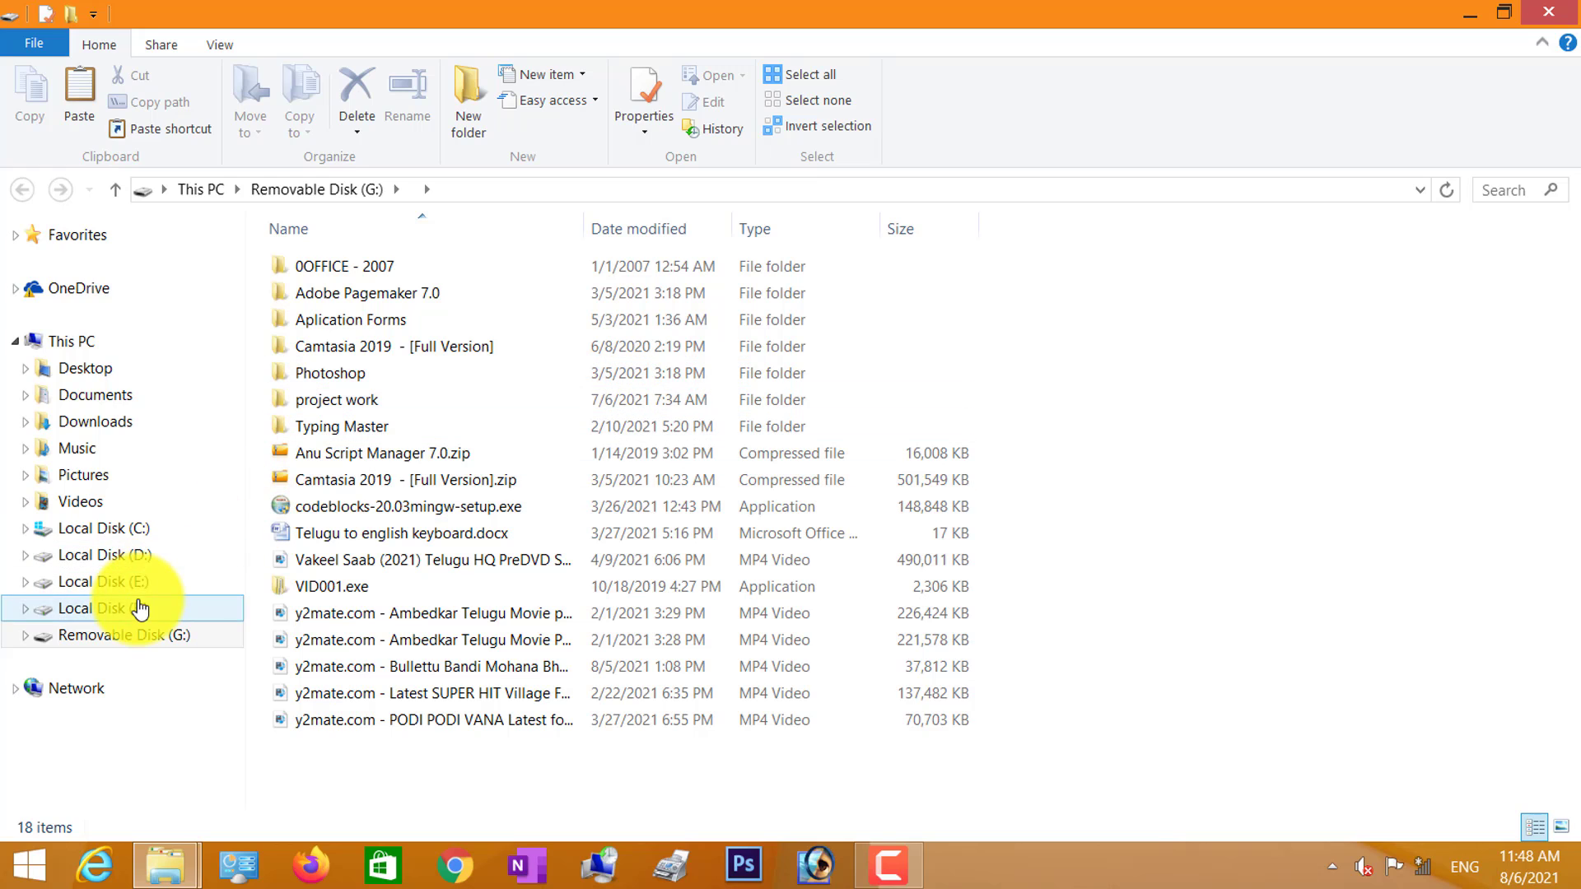
Open the ANU 7.0 folder on Local Disk (F:).
click(140, 609)
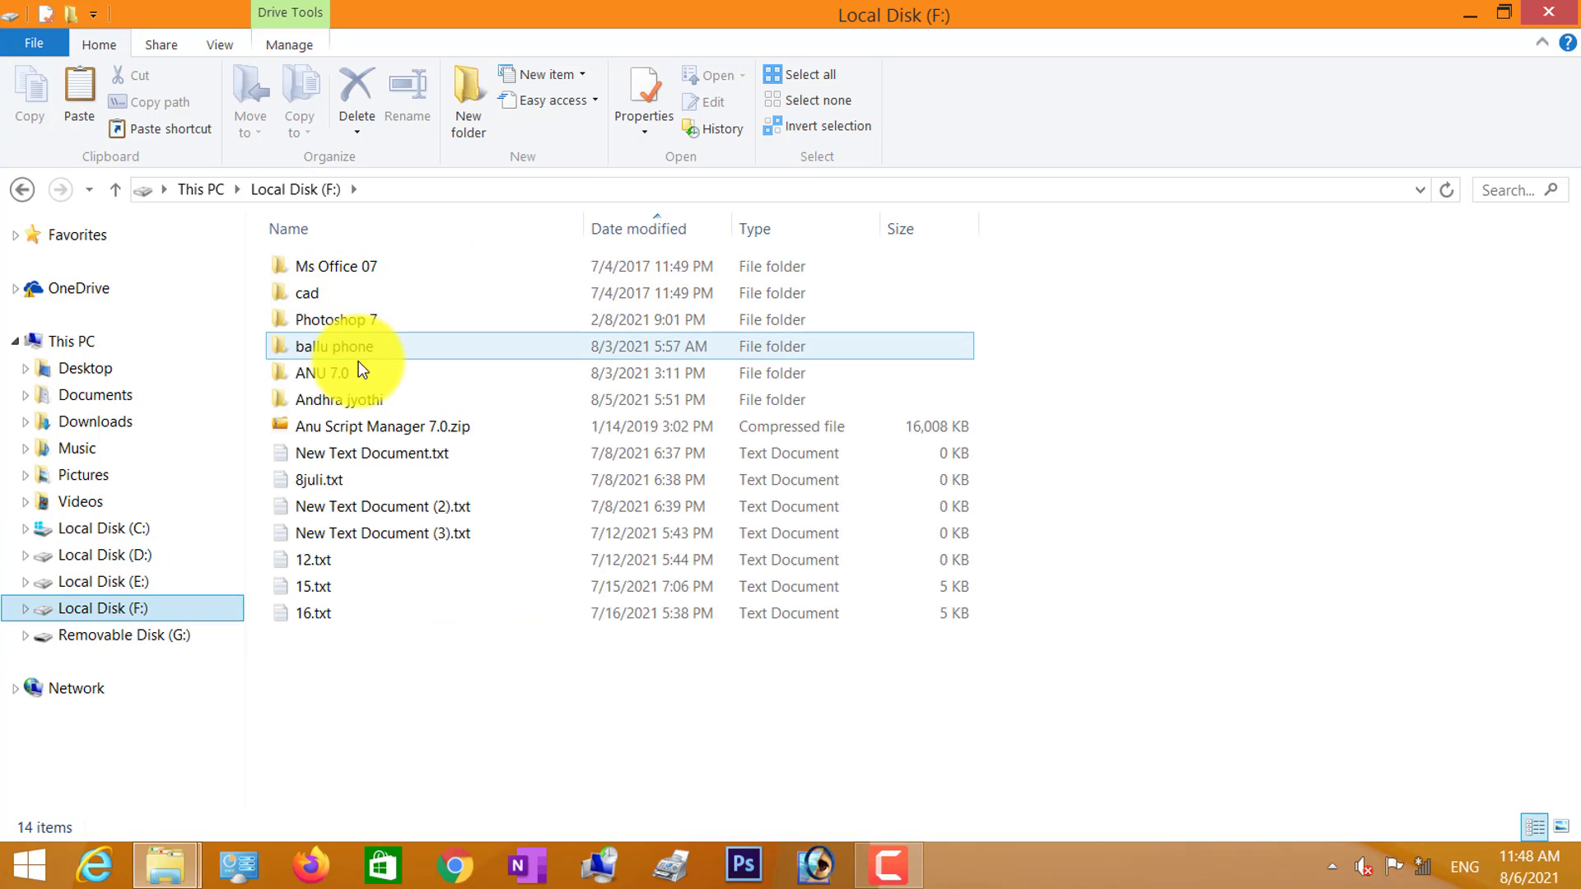
click(937, 374)
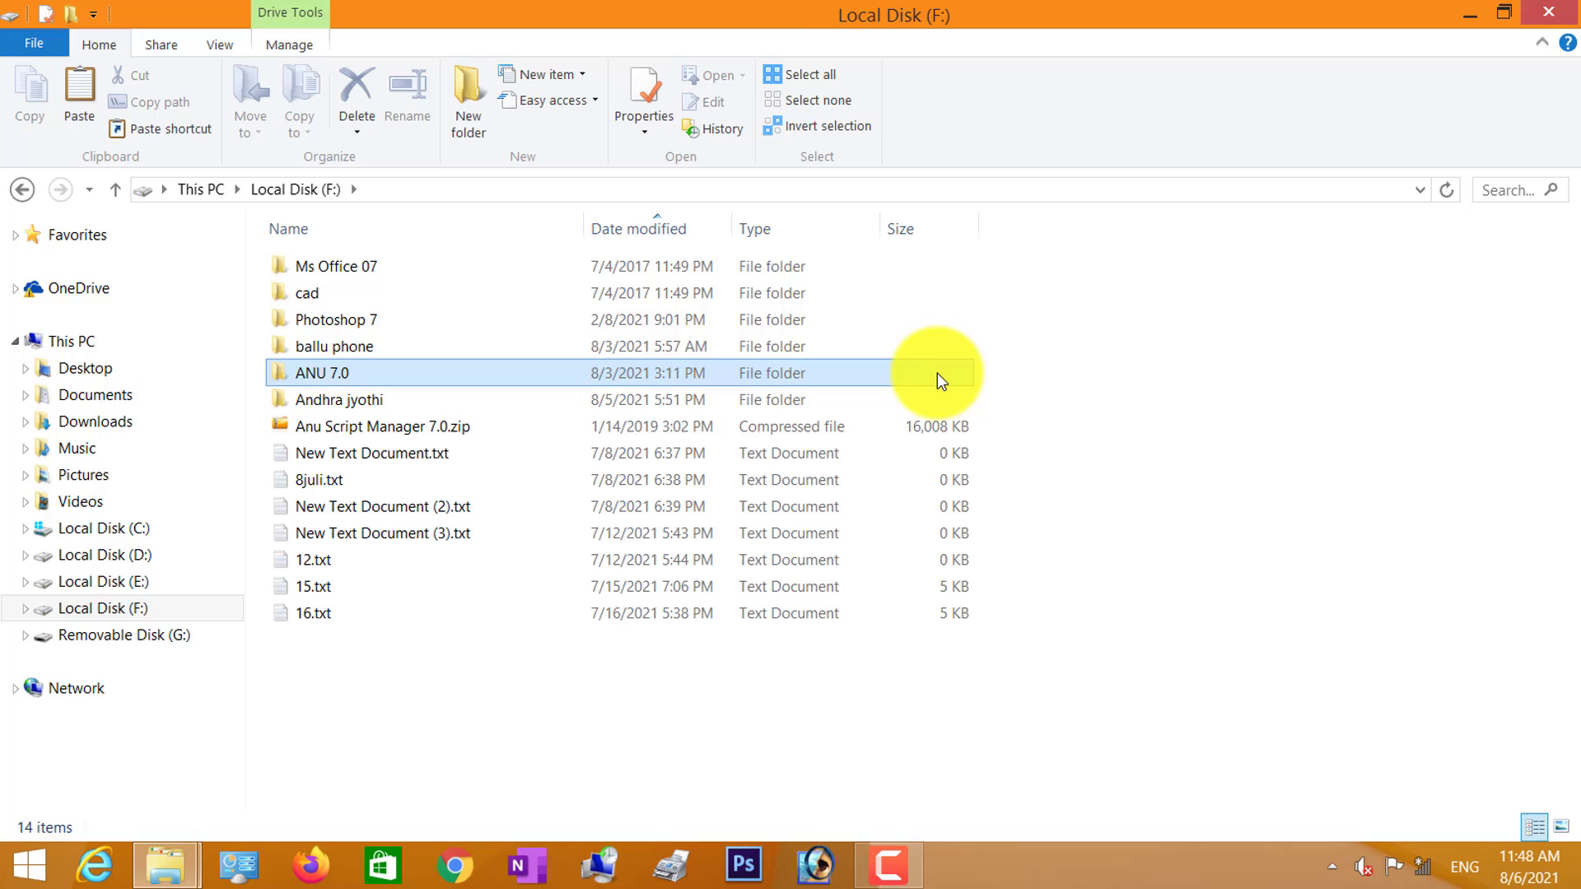
right_click(496, 376)
click(671, 392)
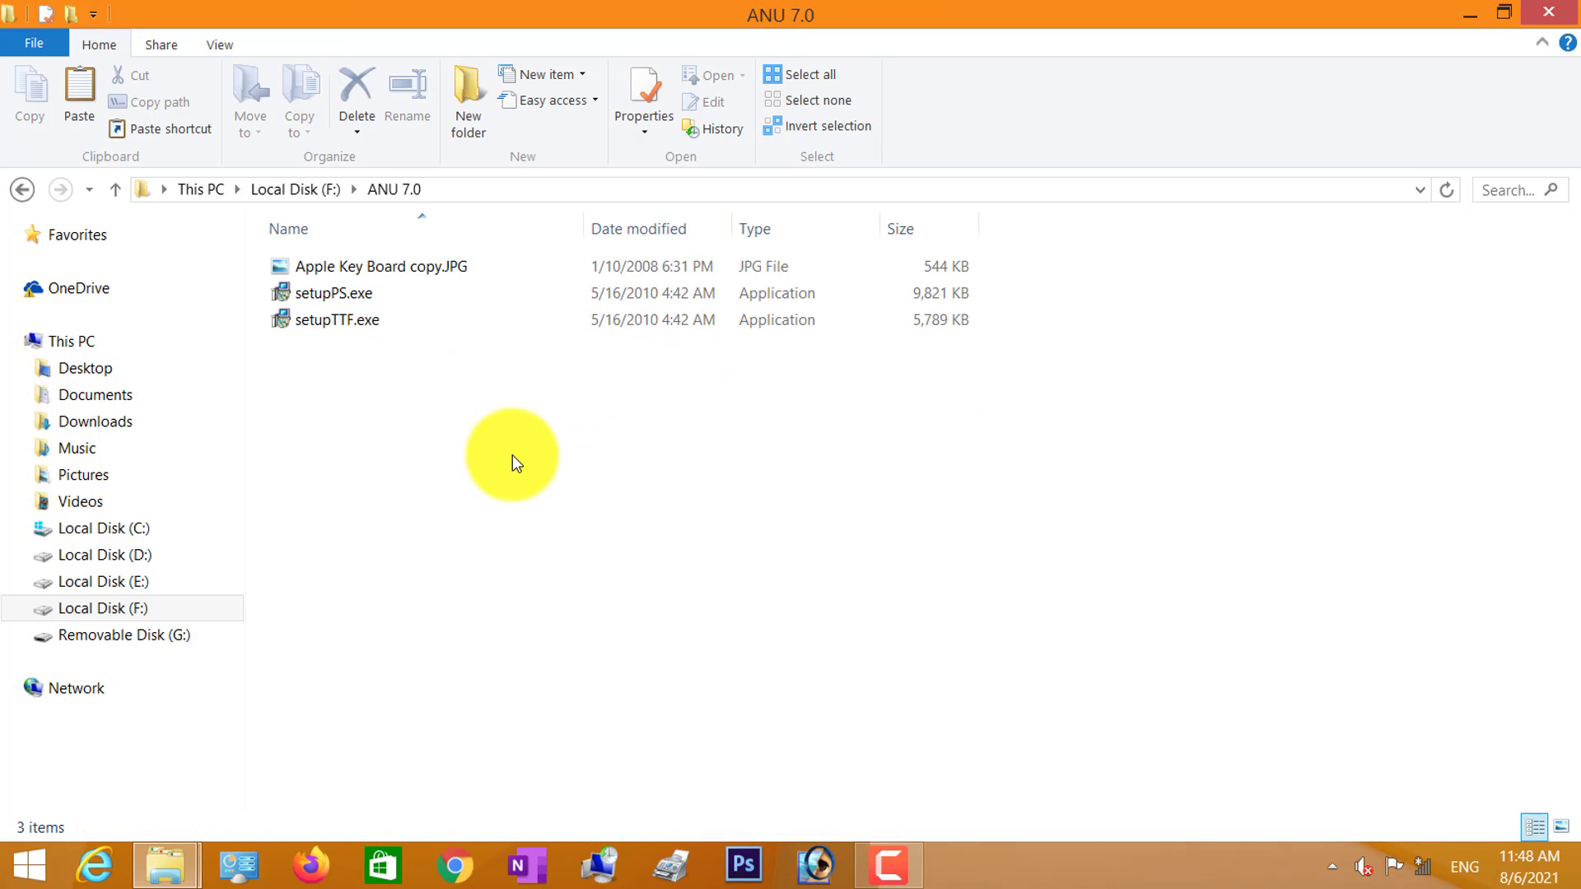
View the Telugu keyboard layout image Apple Key Board copy.JPG, and close it.
drag(466, 449, 346, 293)
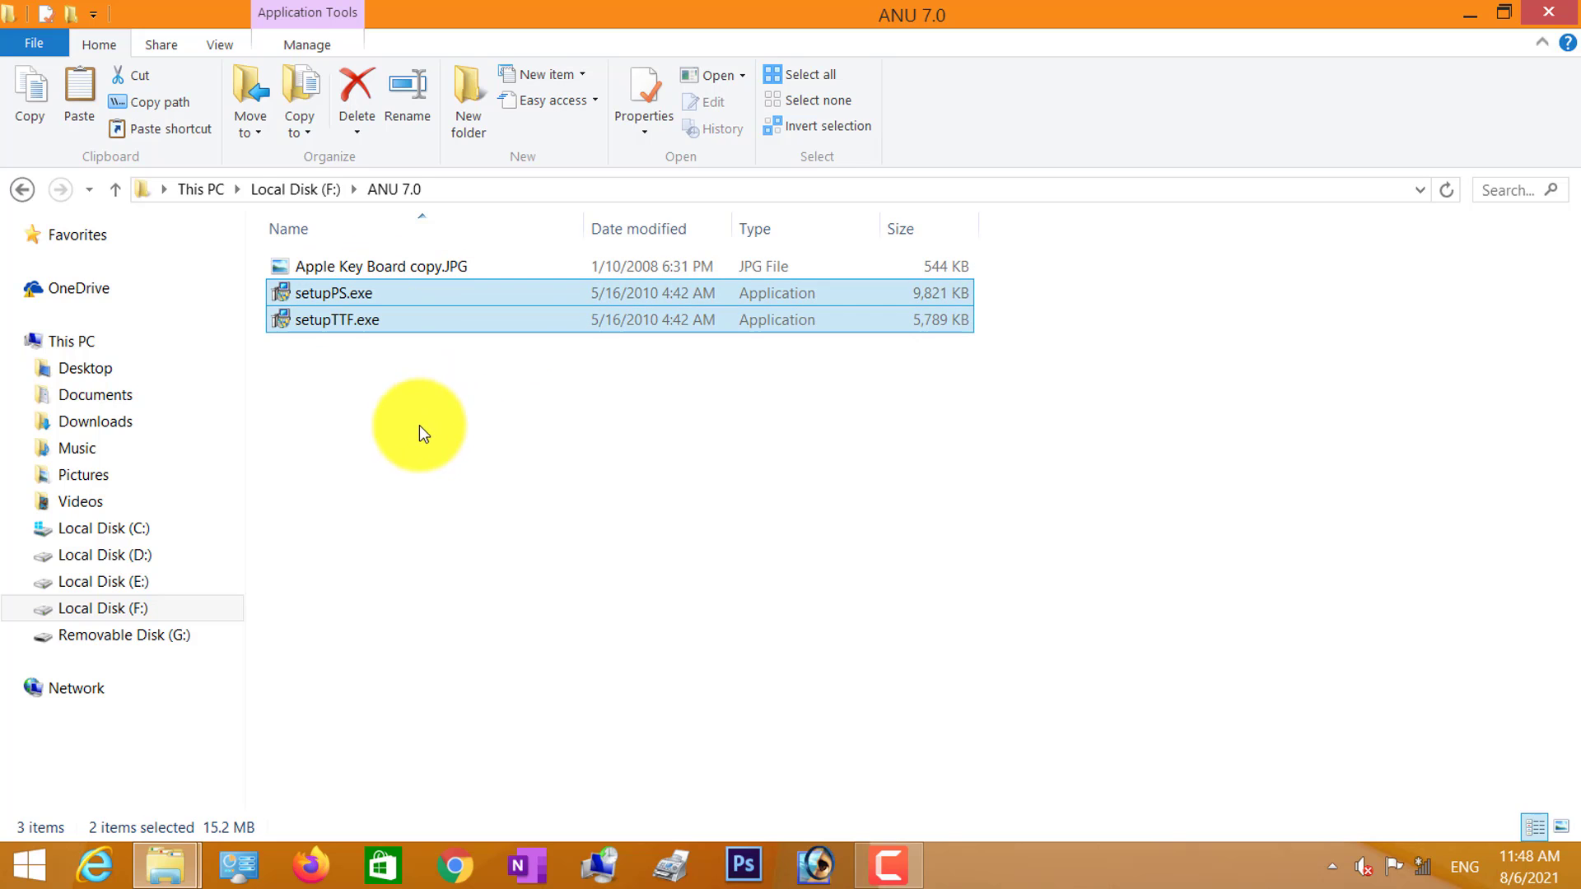
click(391, 434)
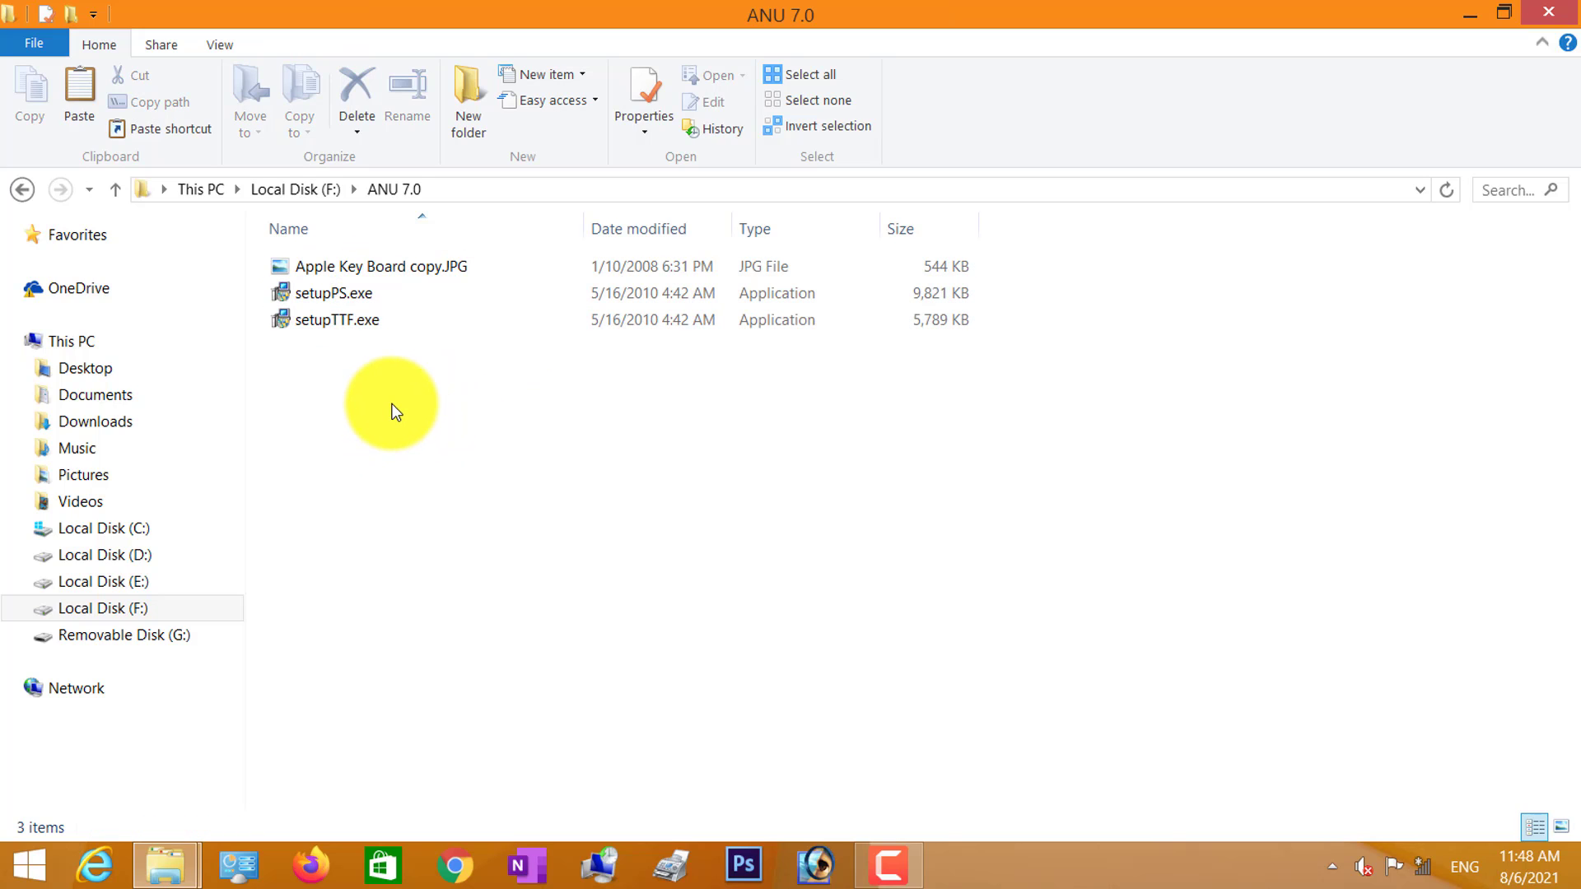
right_click(434, 265)
click(501, 282)
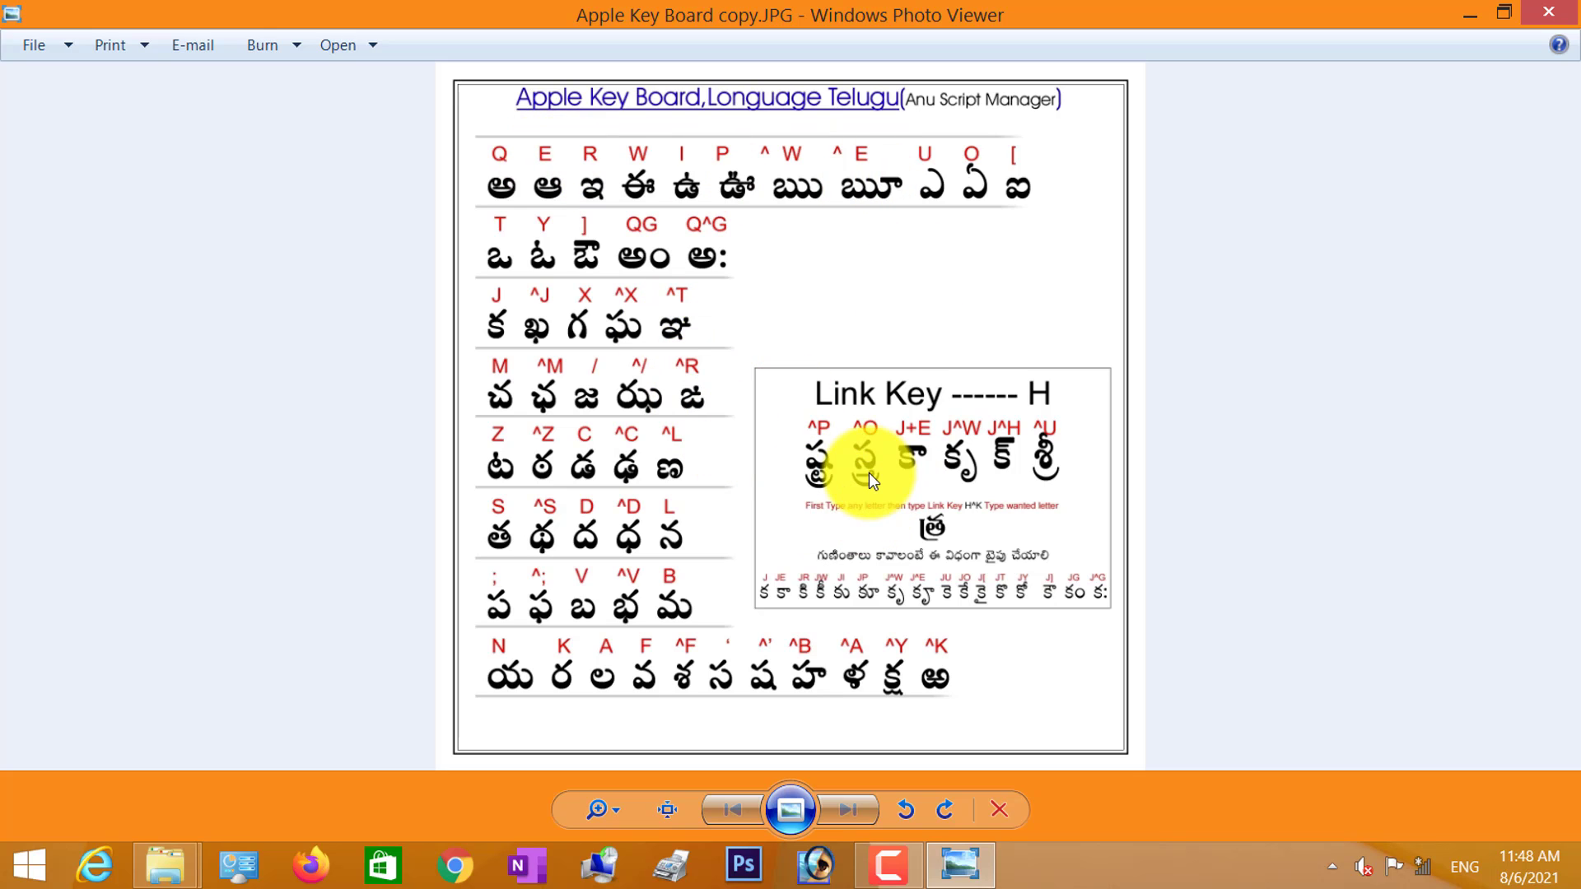
click(1548, 12)
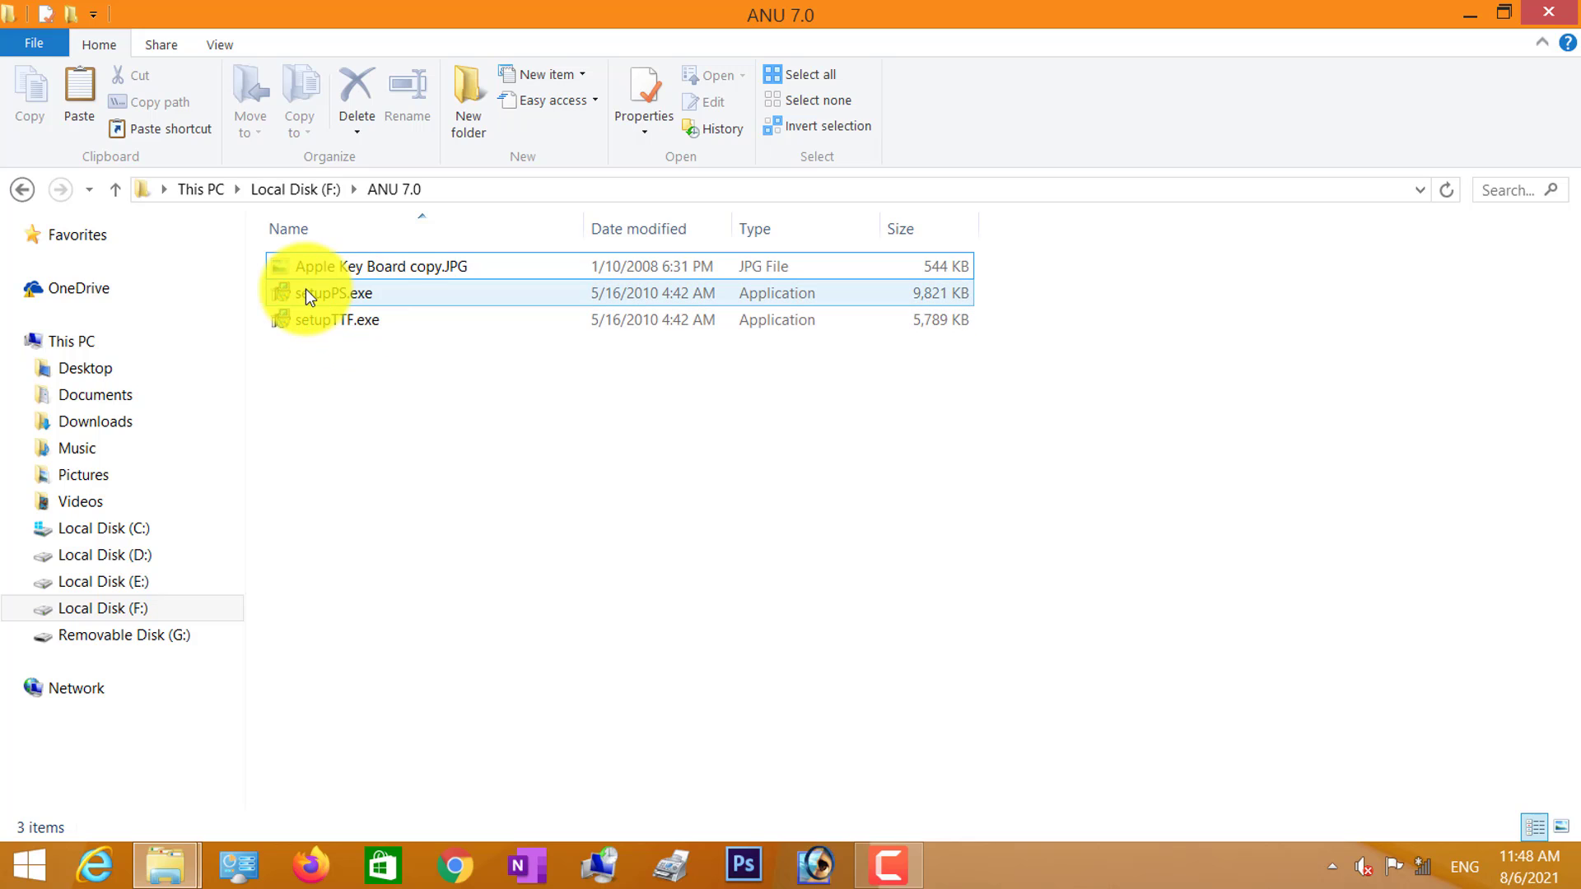
Set setupPS.exe to run in compatibility mode for Windows XP (Service Pack 3), and apply the change.
click(384, 289)
right_click(388, 297)
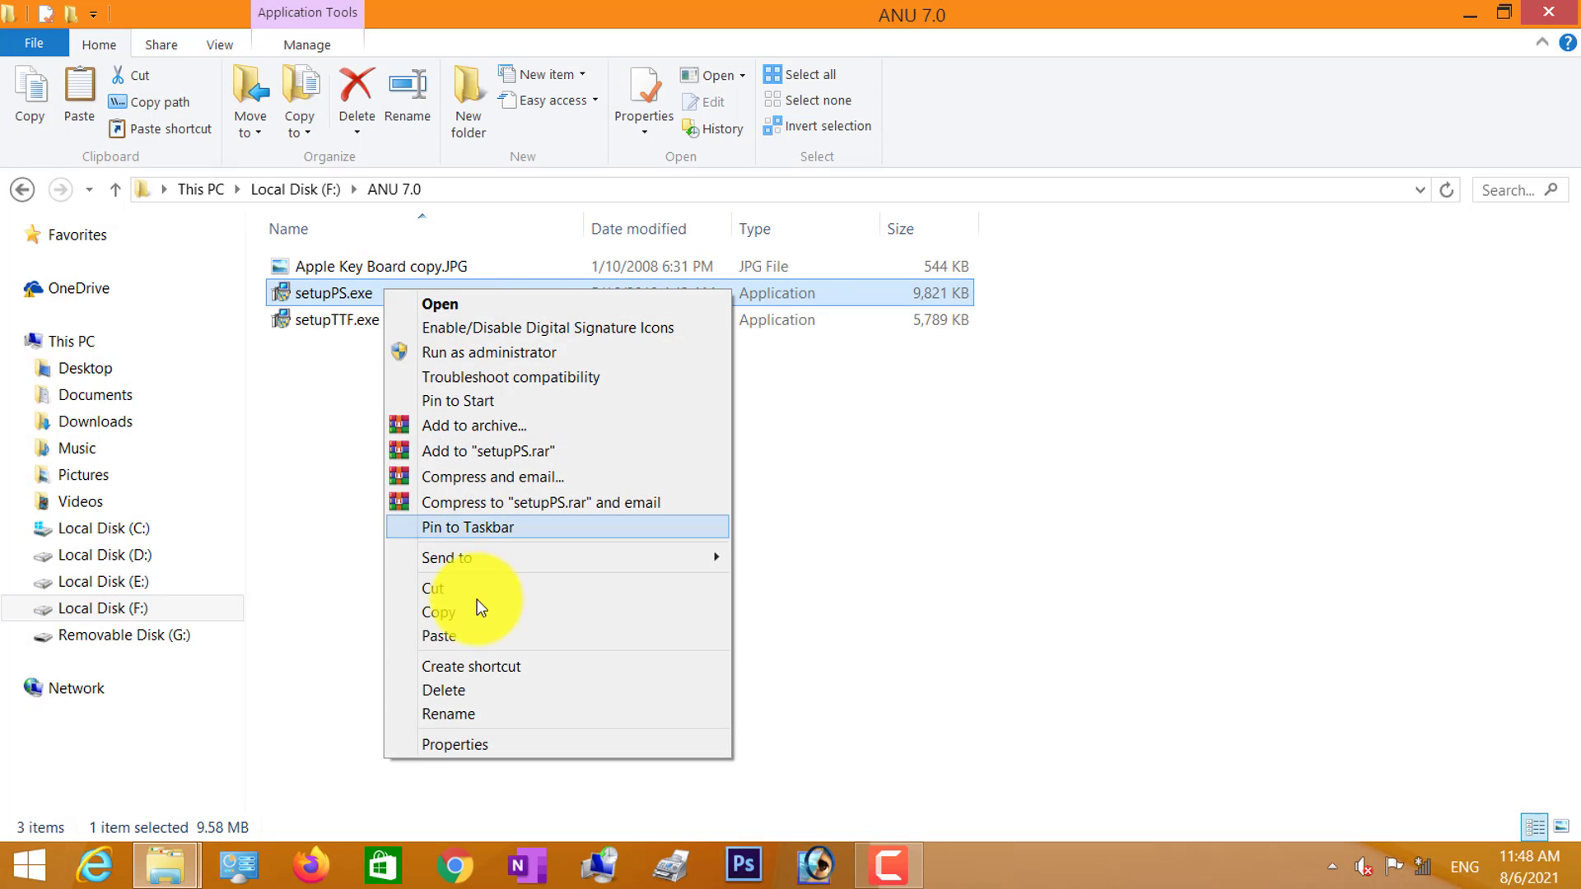
click(483, 749)
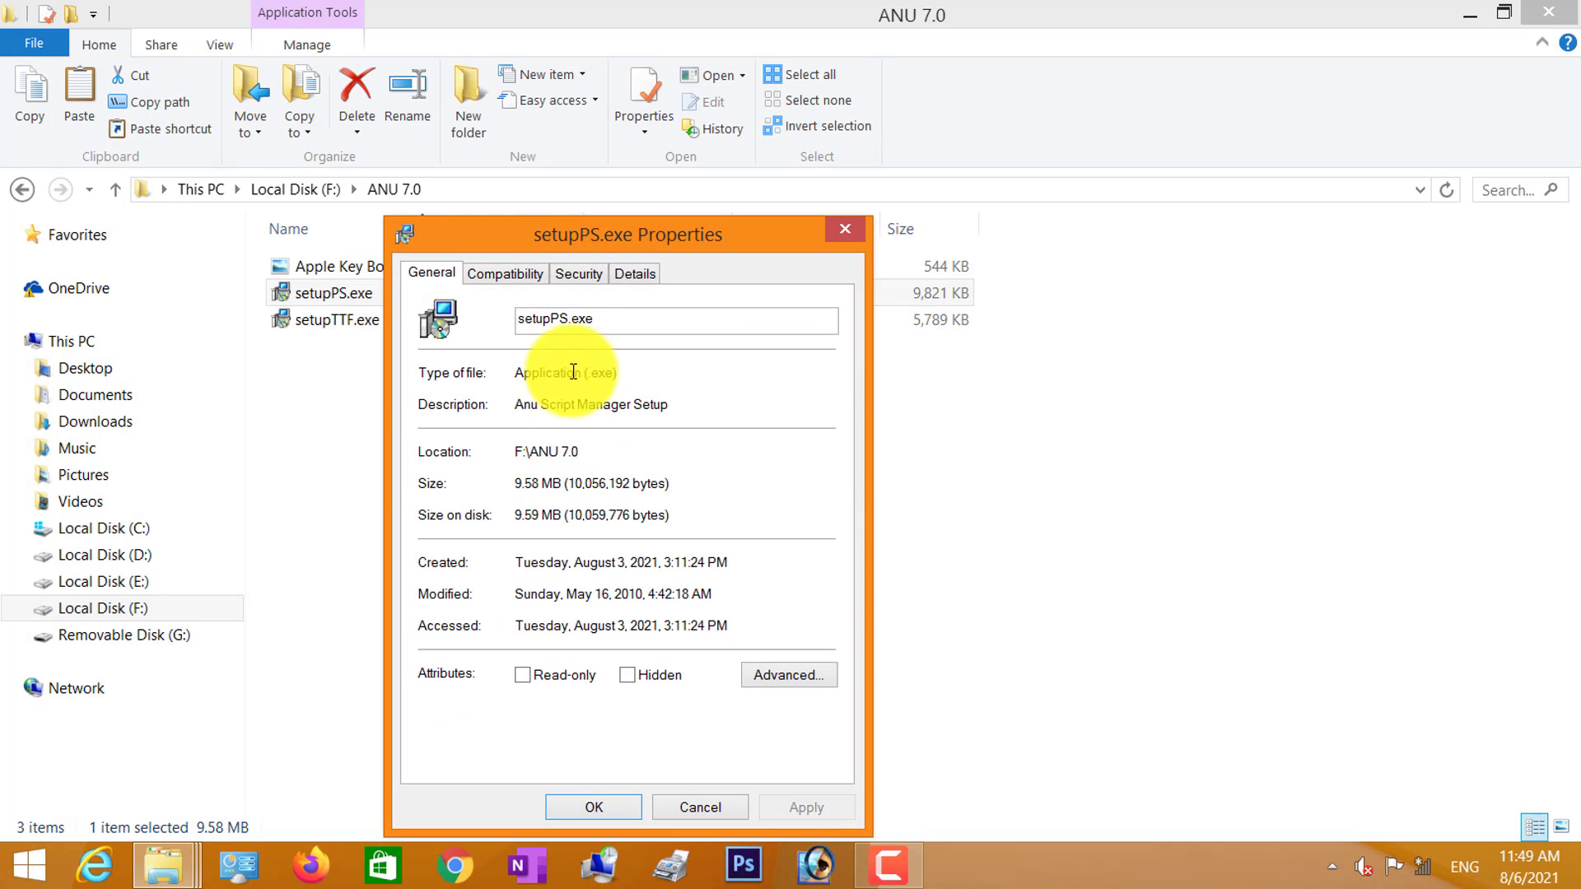
click(502, 271)
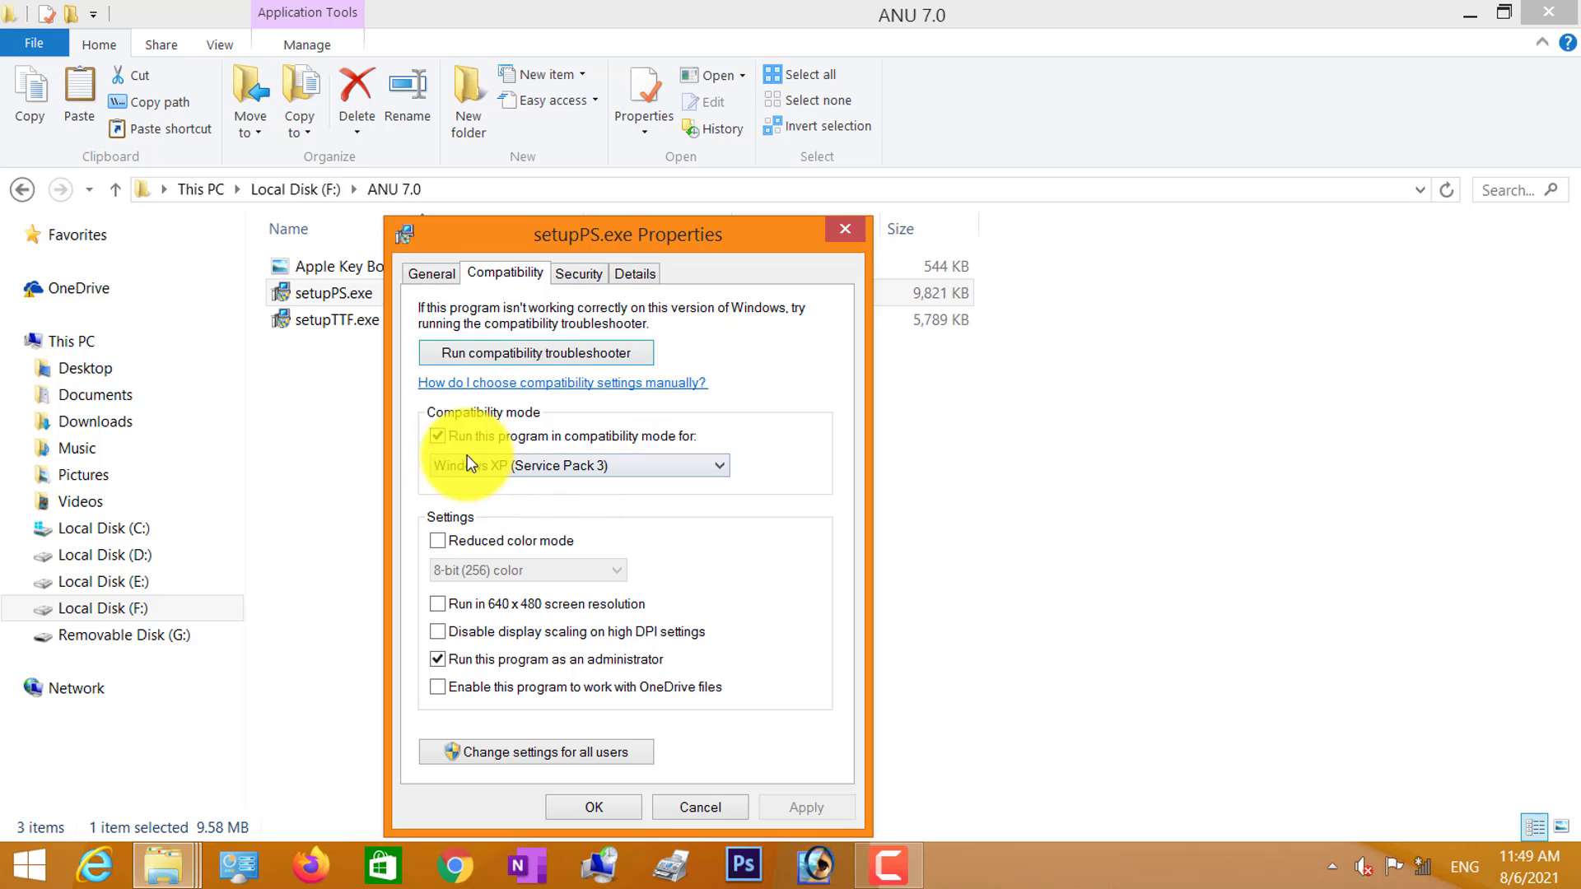
click(437, 437)
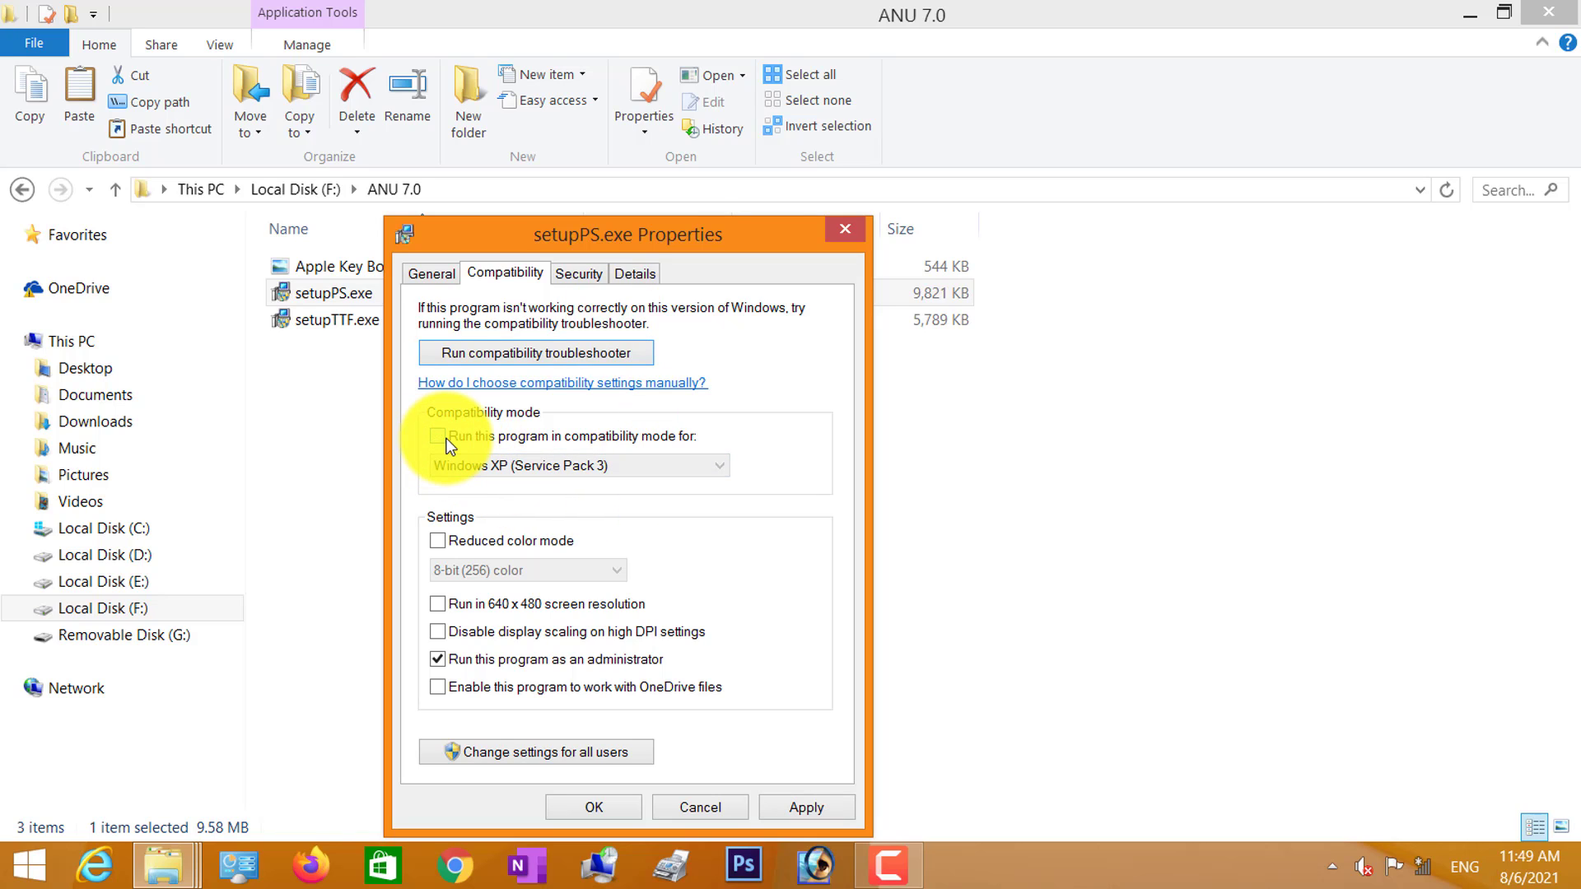
click(499, 468)
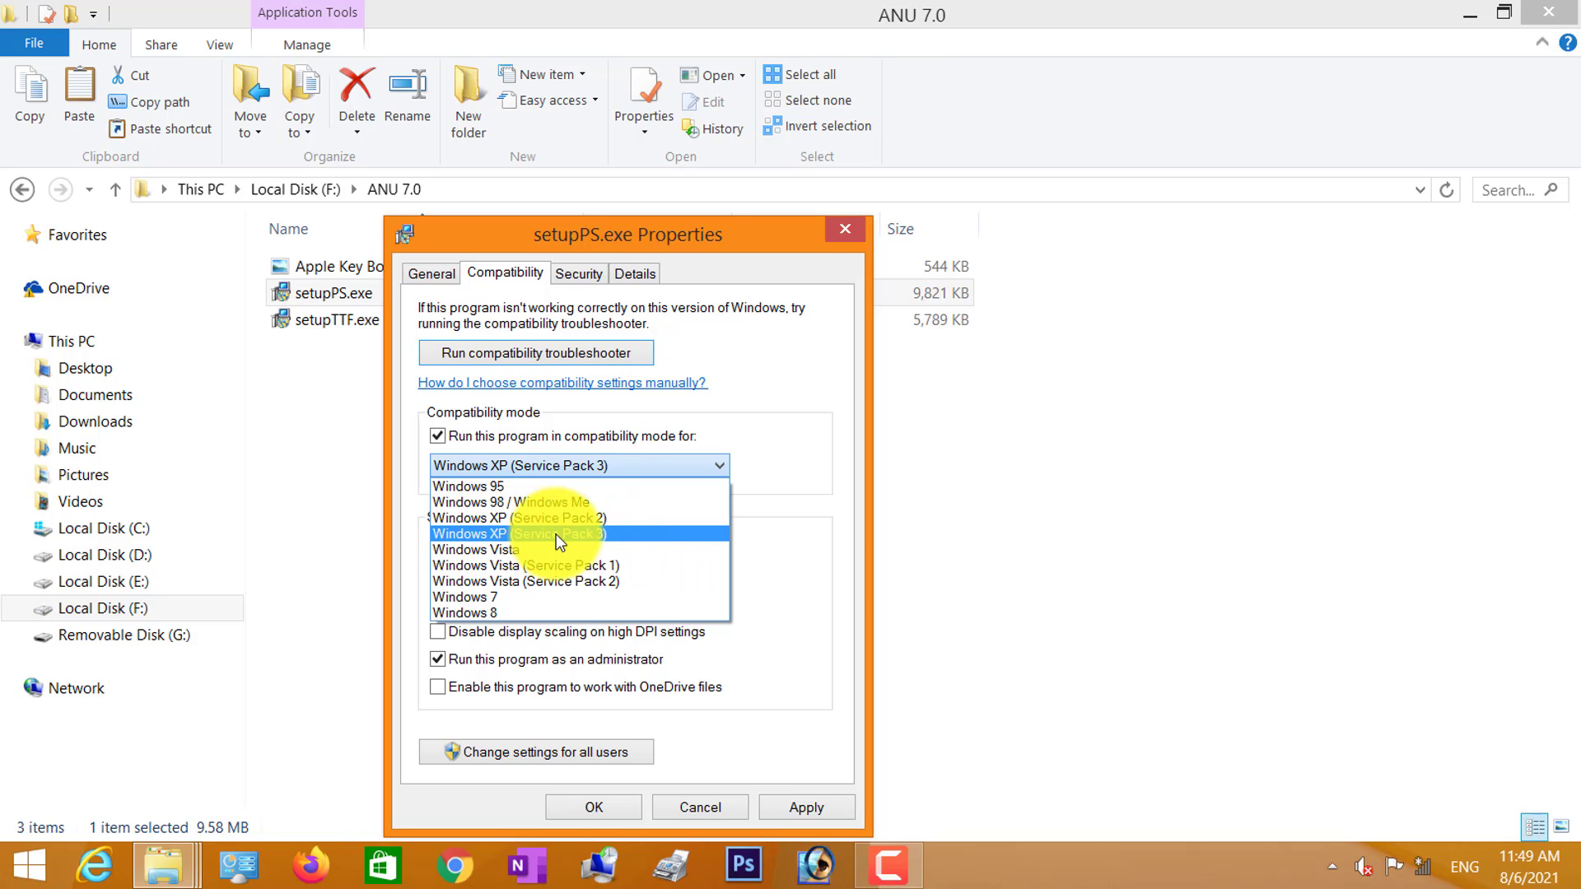
click(612, 532)
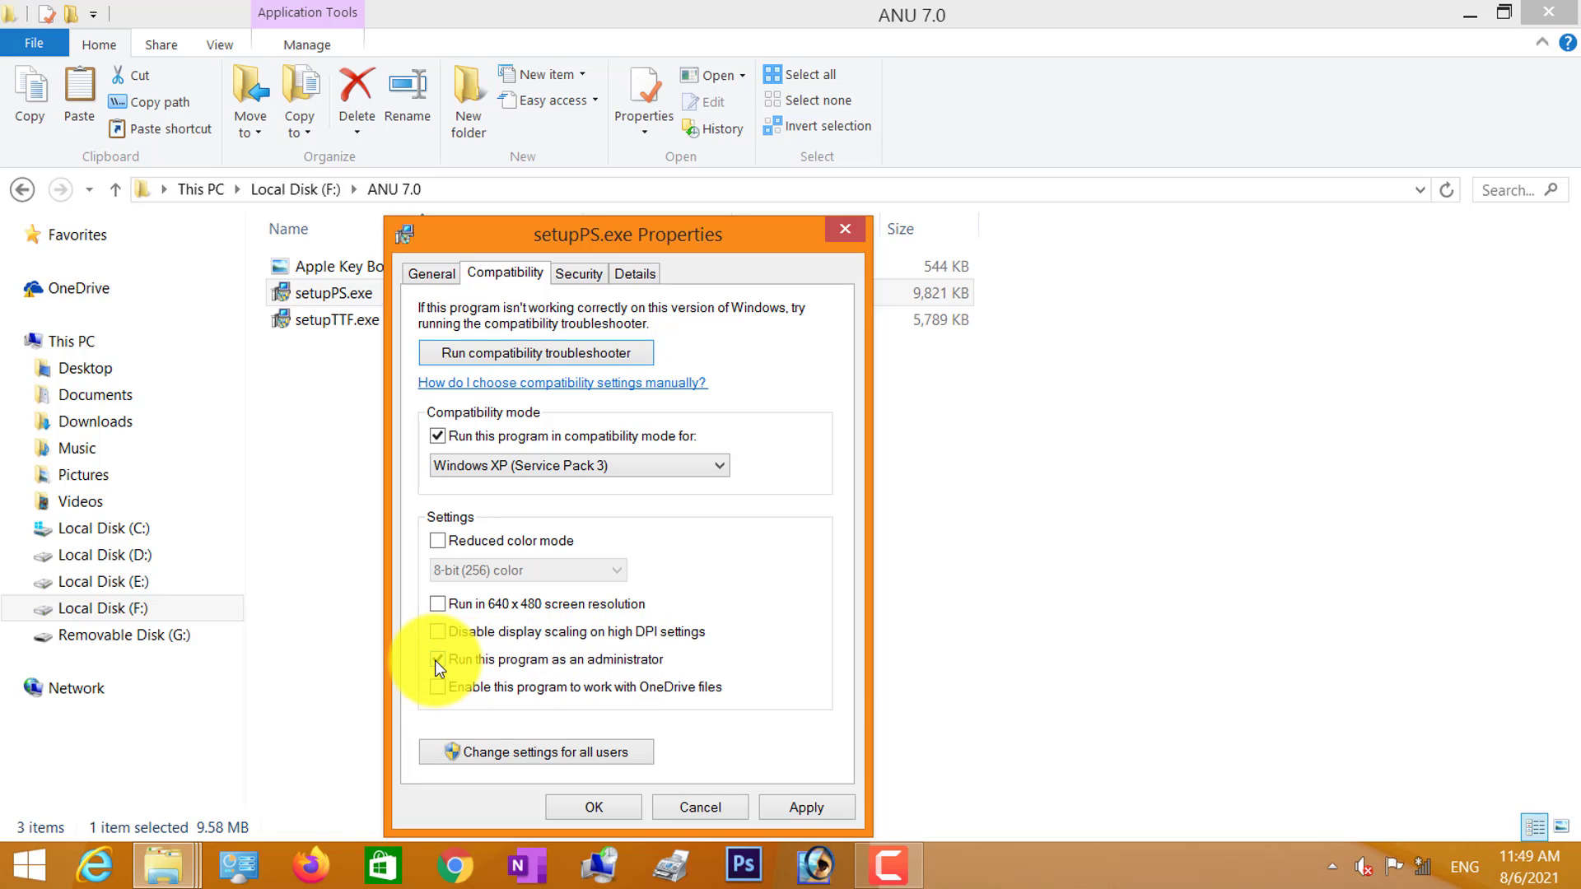
click(795, 811)
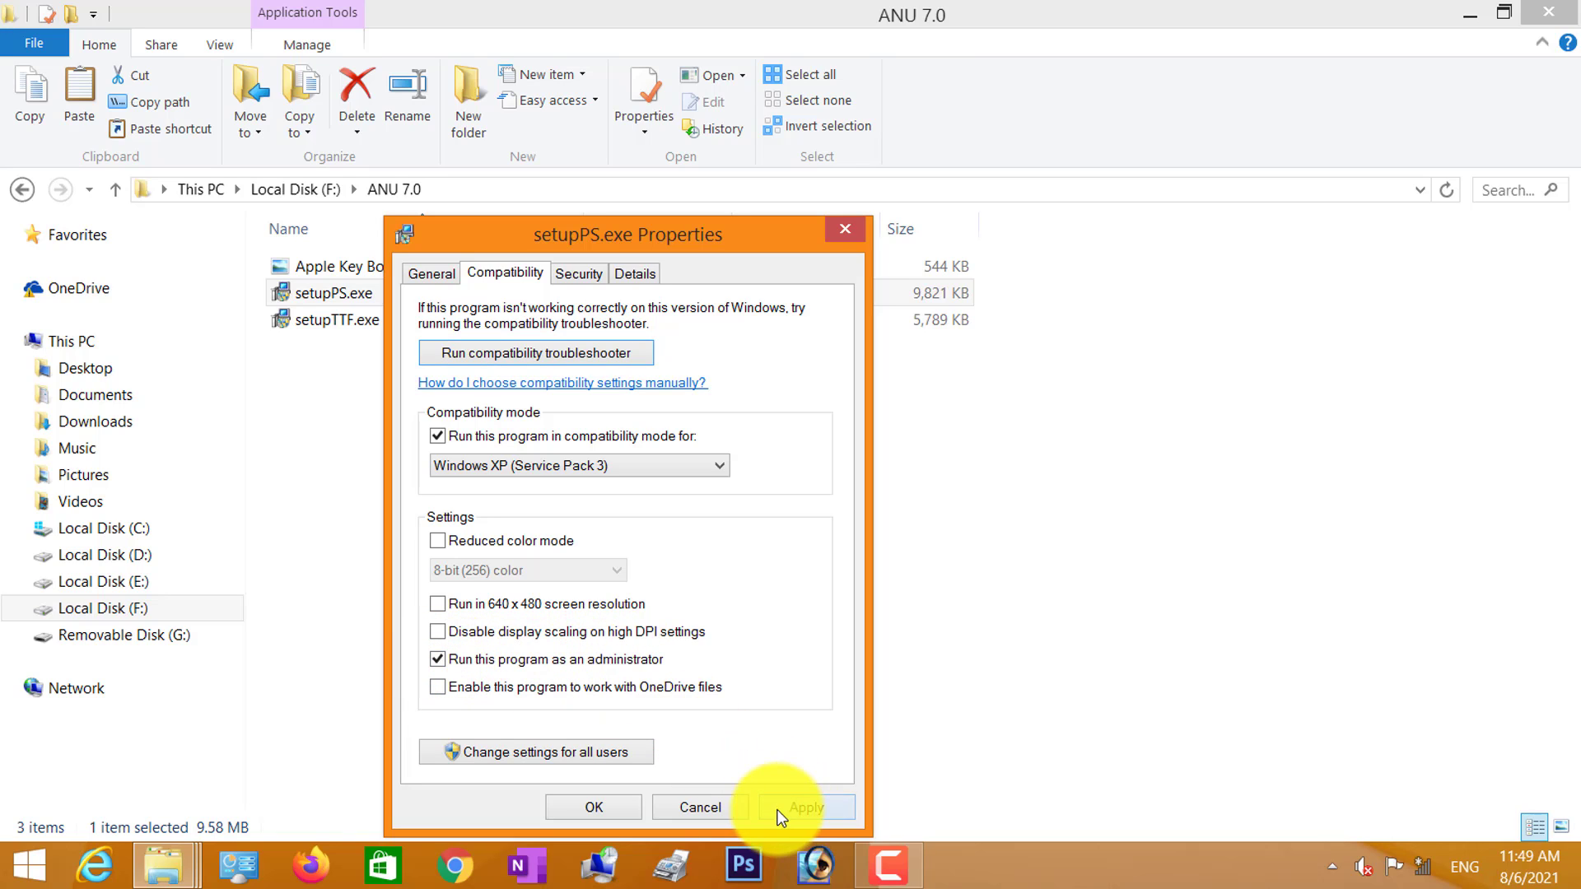
click(593, 806)
click(466, 609)
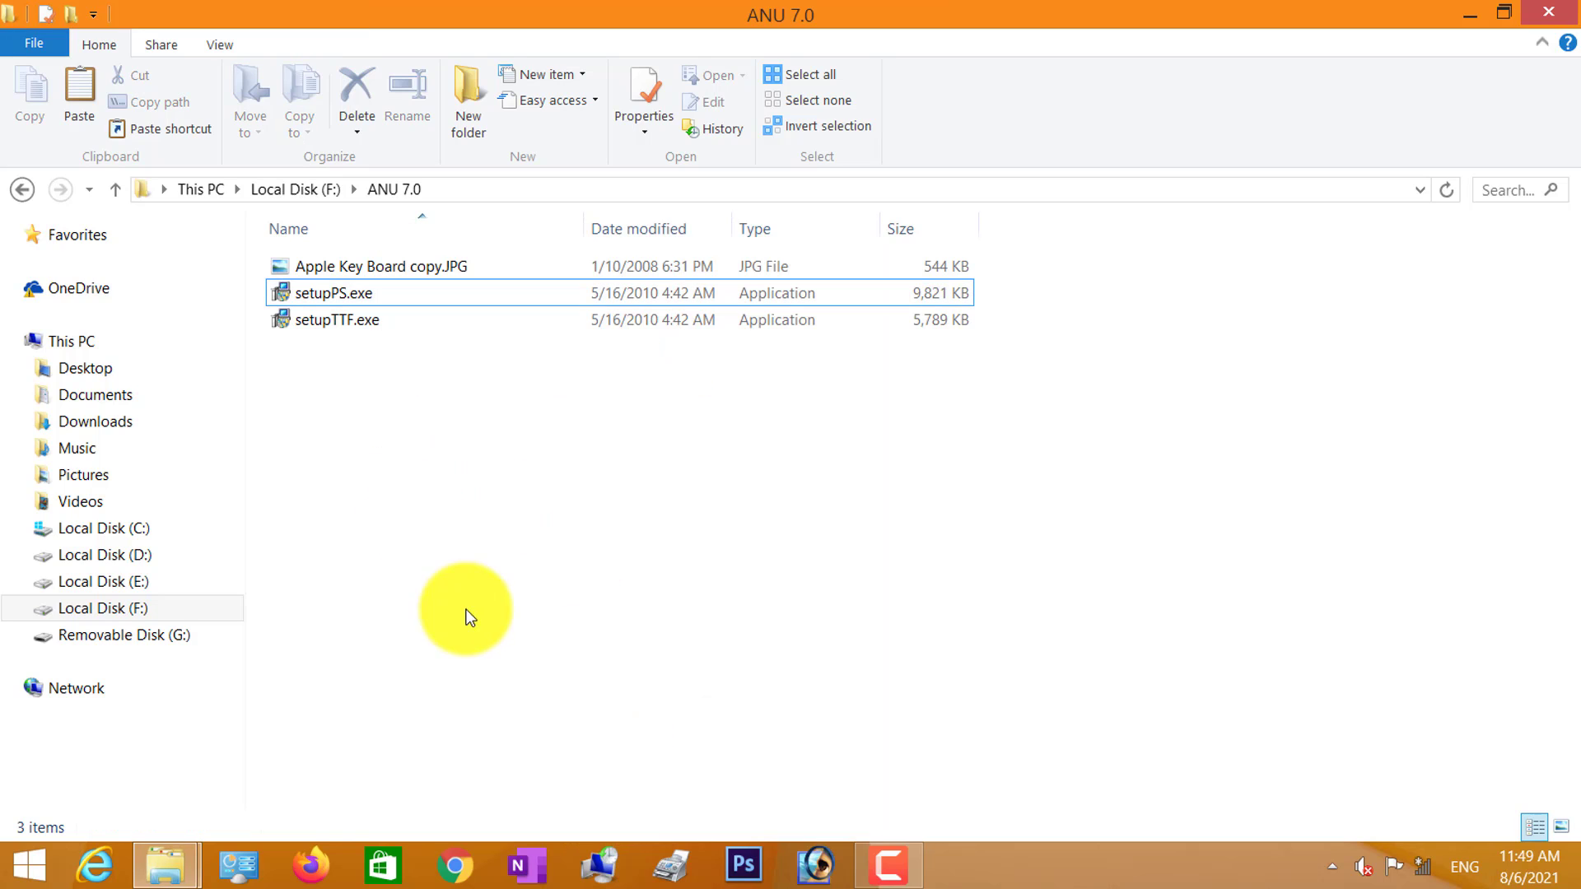
Launch the setupPS.exe installer.
click(397, 295)
right_click(418, 298)
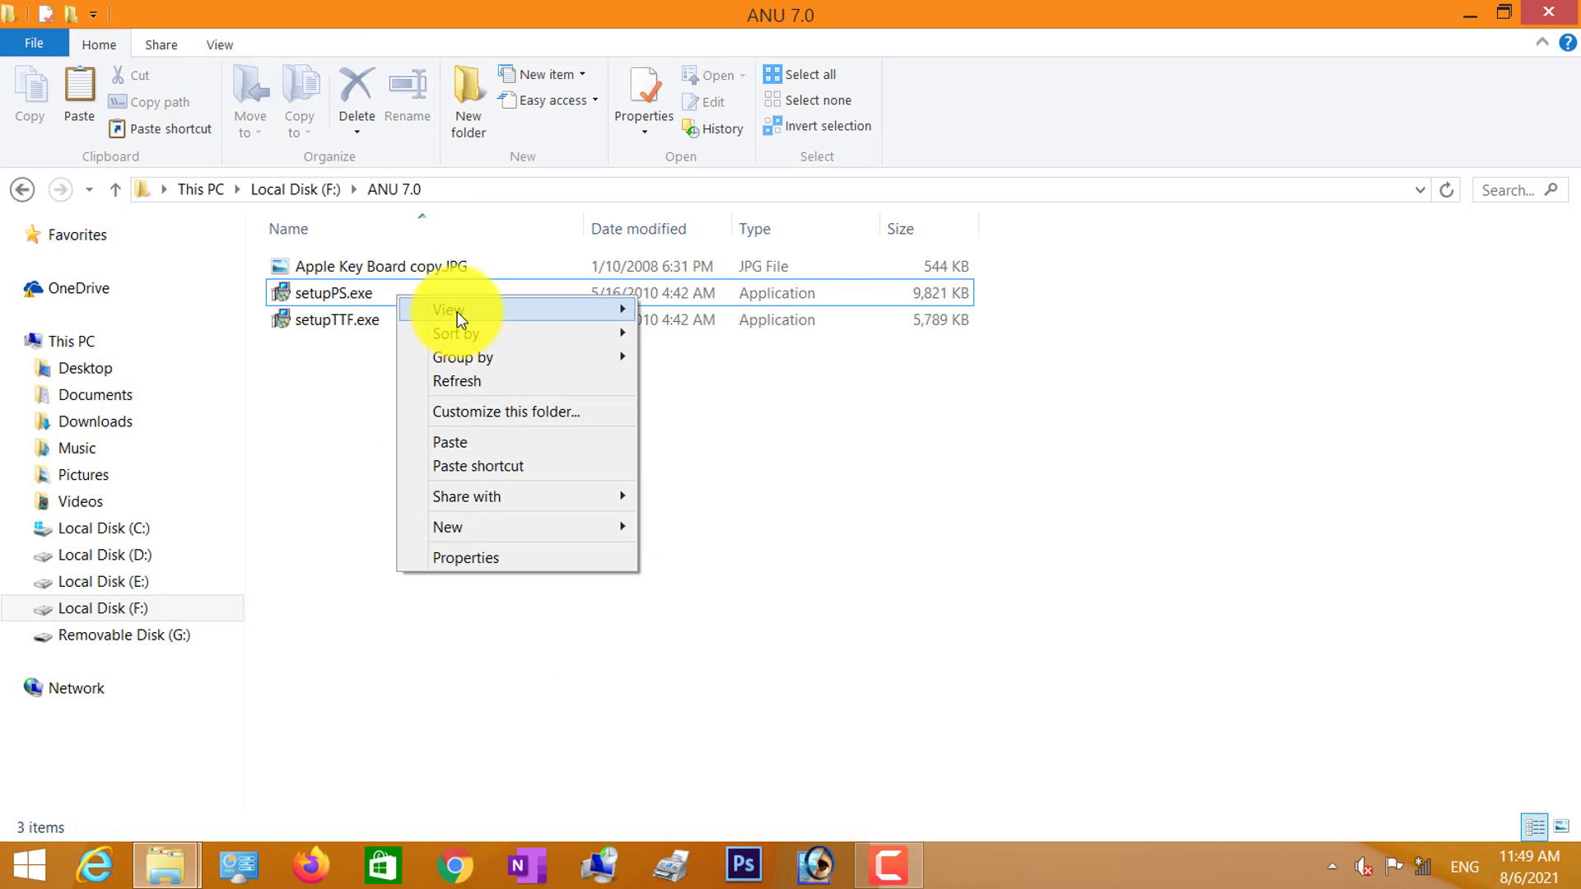
click(326, 299)
right_click(401, 290)
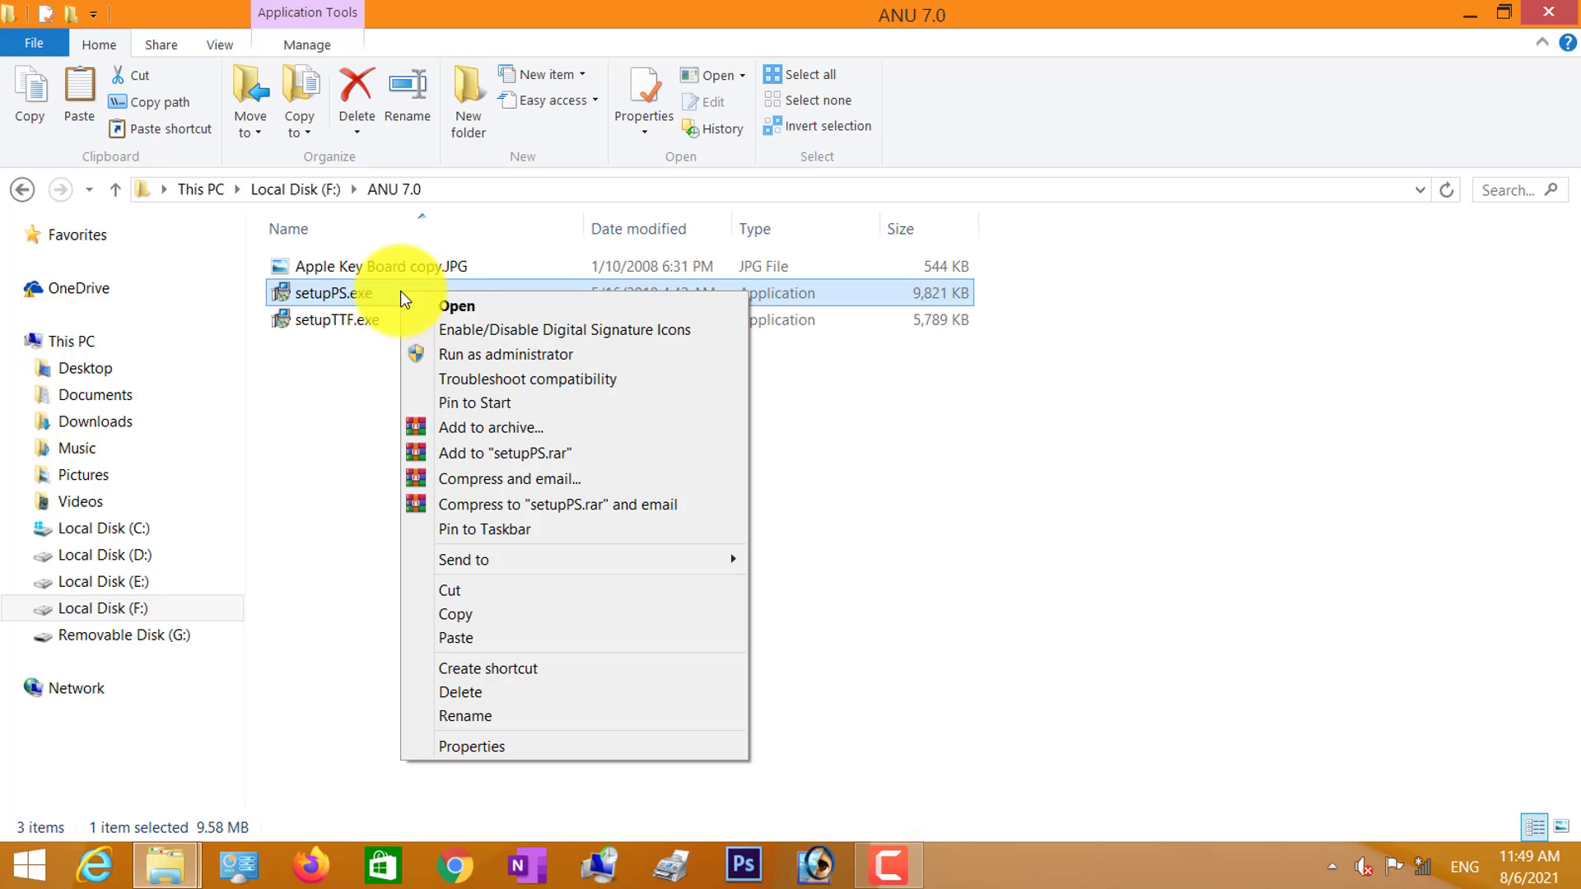
click(467, 304)
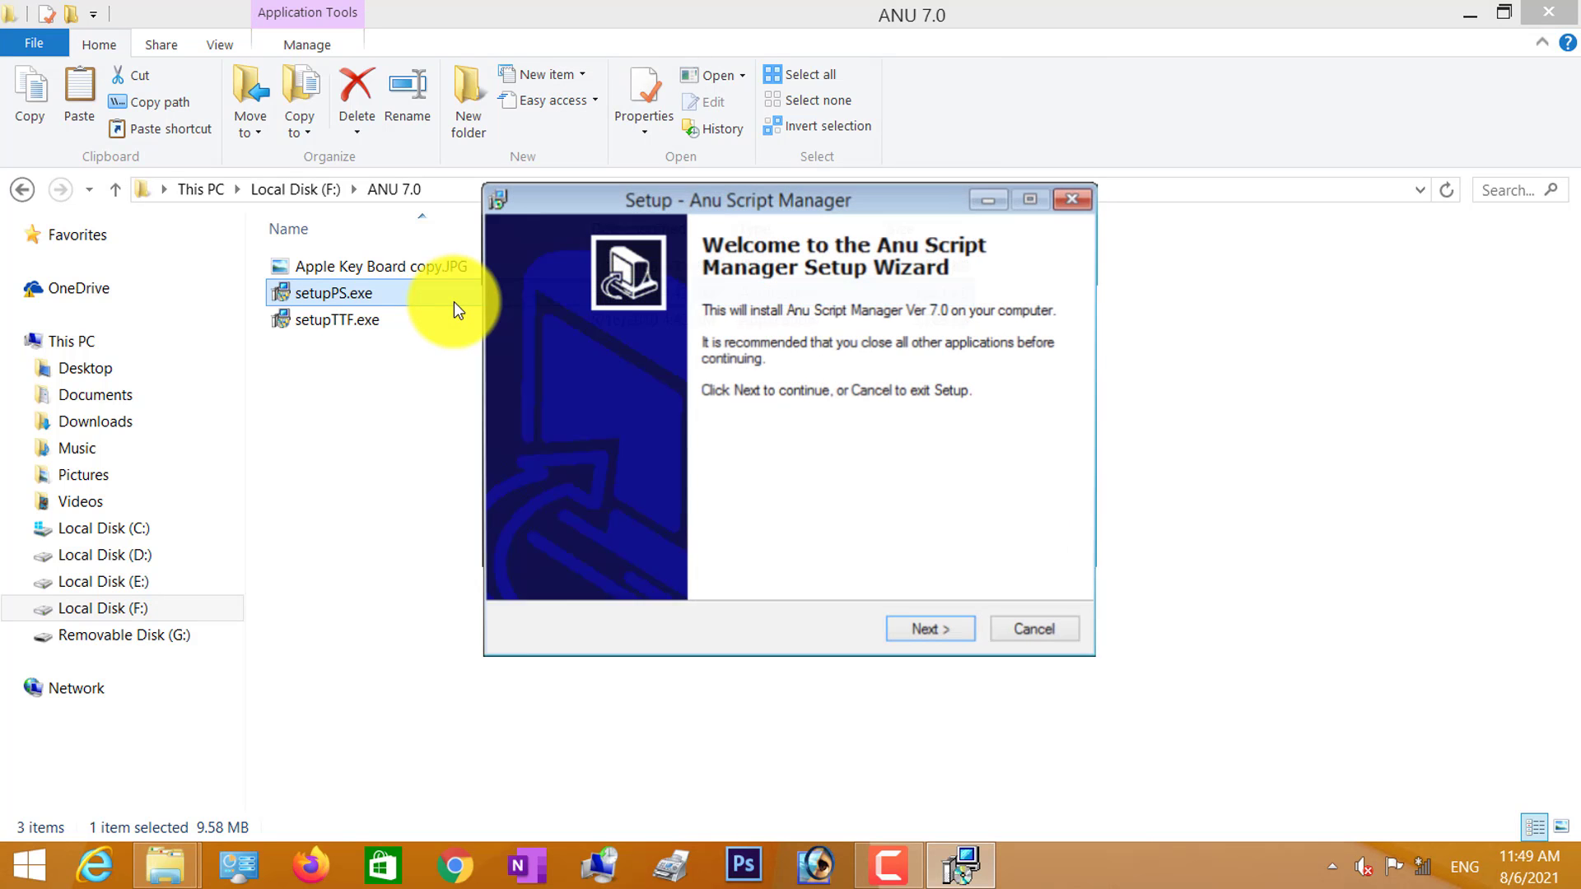
Proceed through the Anu Script Manager setup wizard with its default settings and start the installation.
click(918, 629)
click(927, 628)
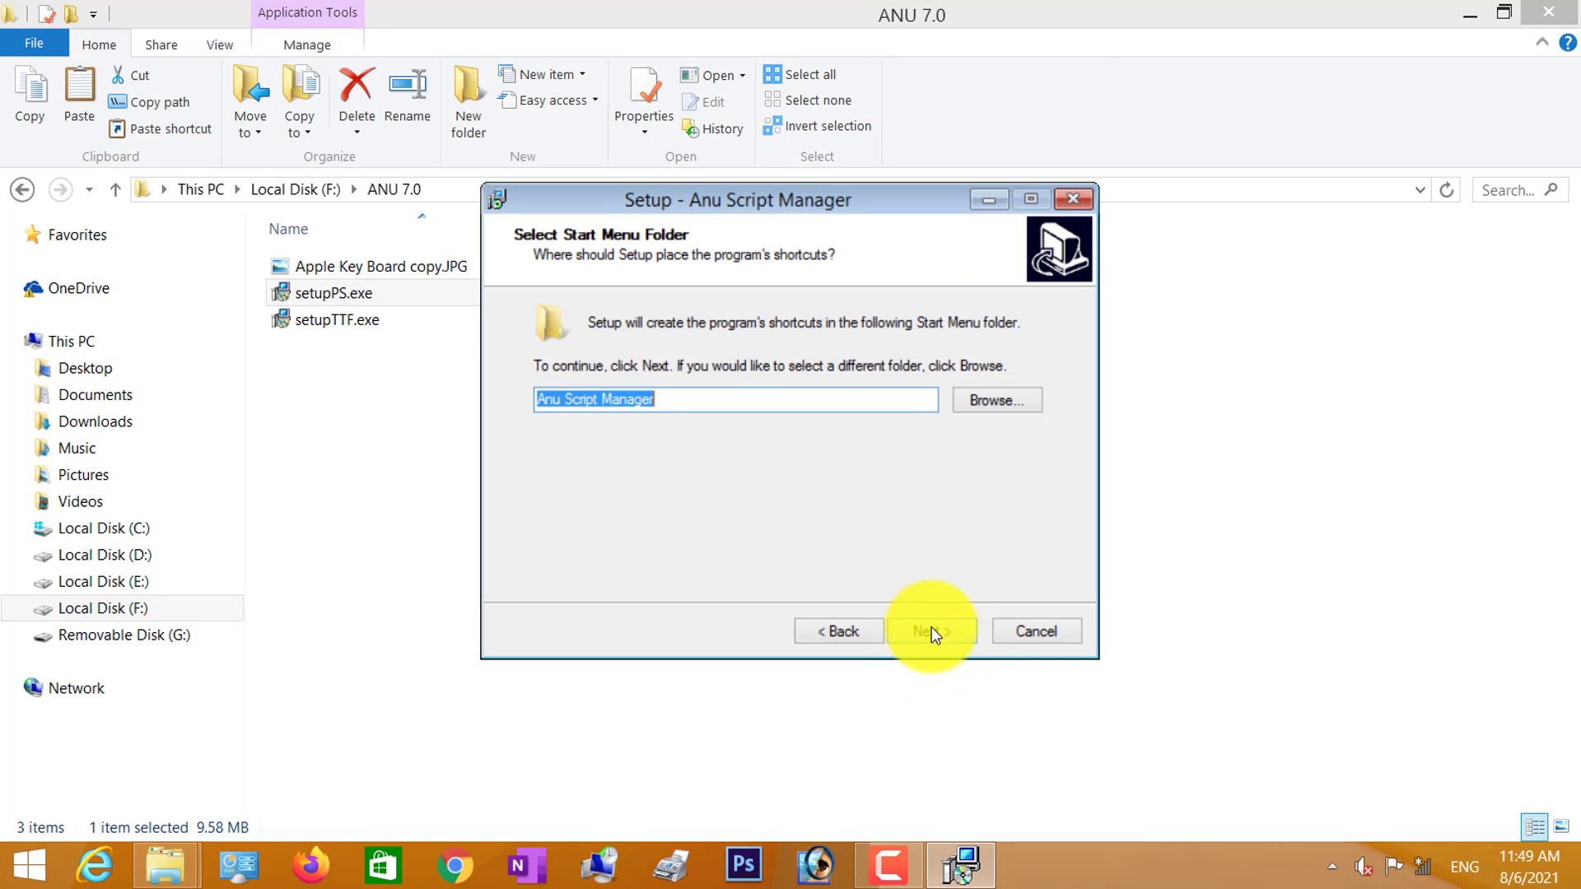
click(931, 628)
click(932, 630)
click(932, 630)
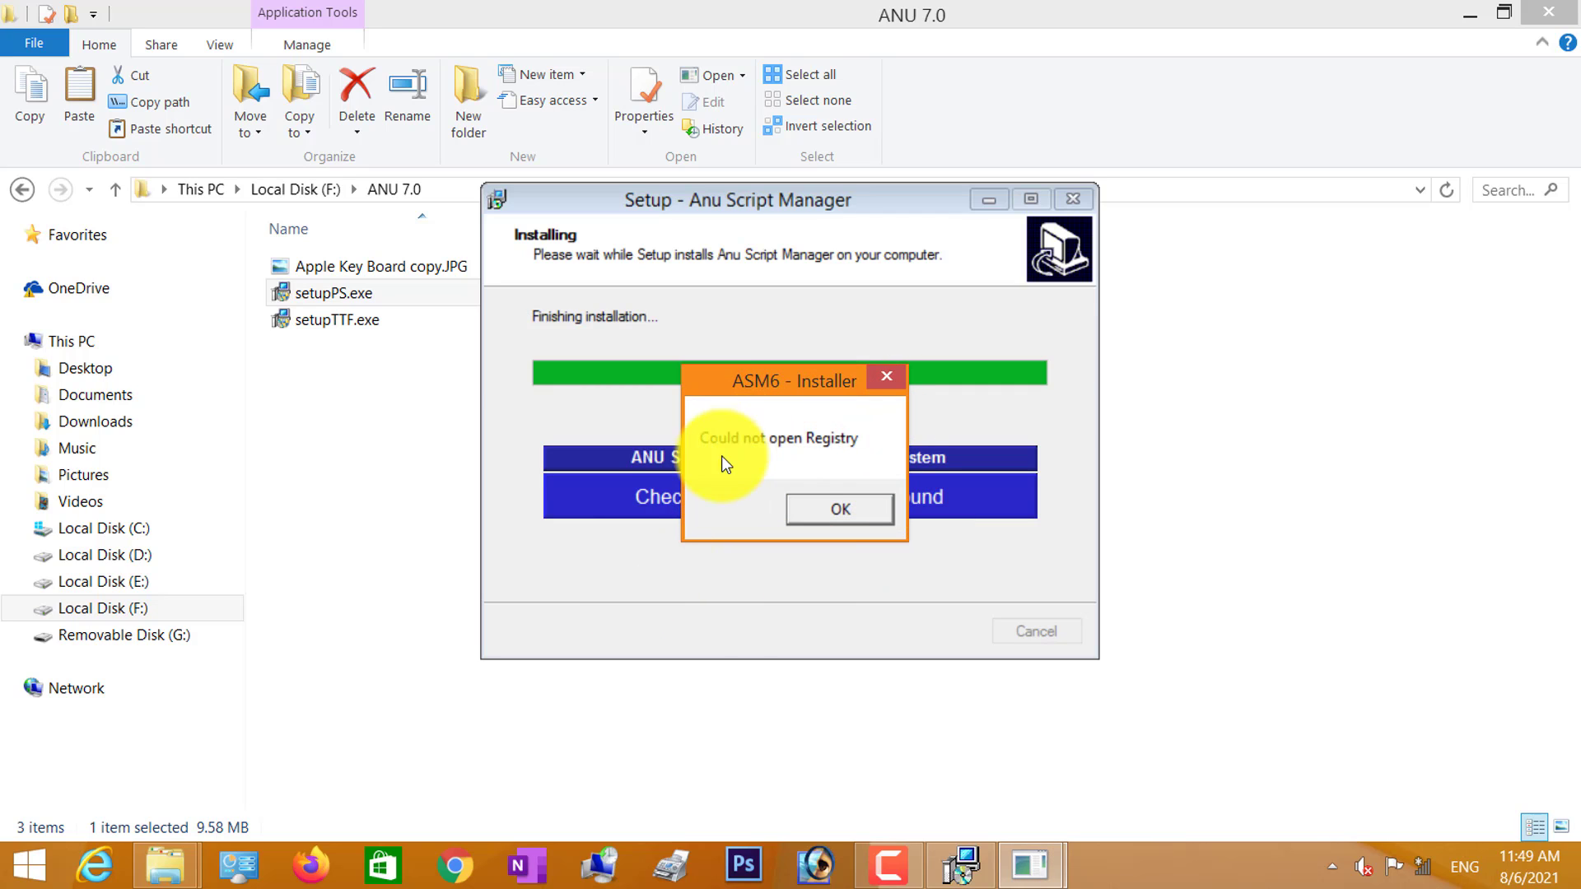
Dismiss the ASM6 installer message and finish the setup, choosing to restart the computer later.
click(840, 512)
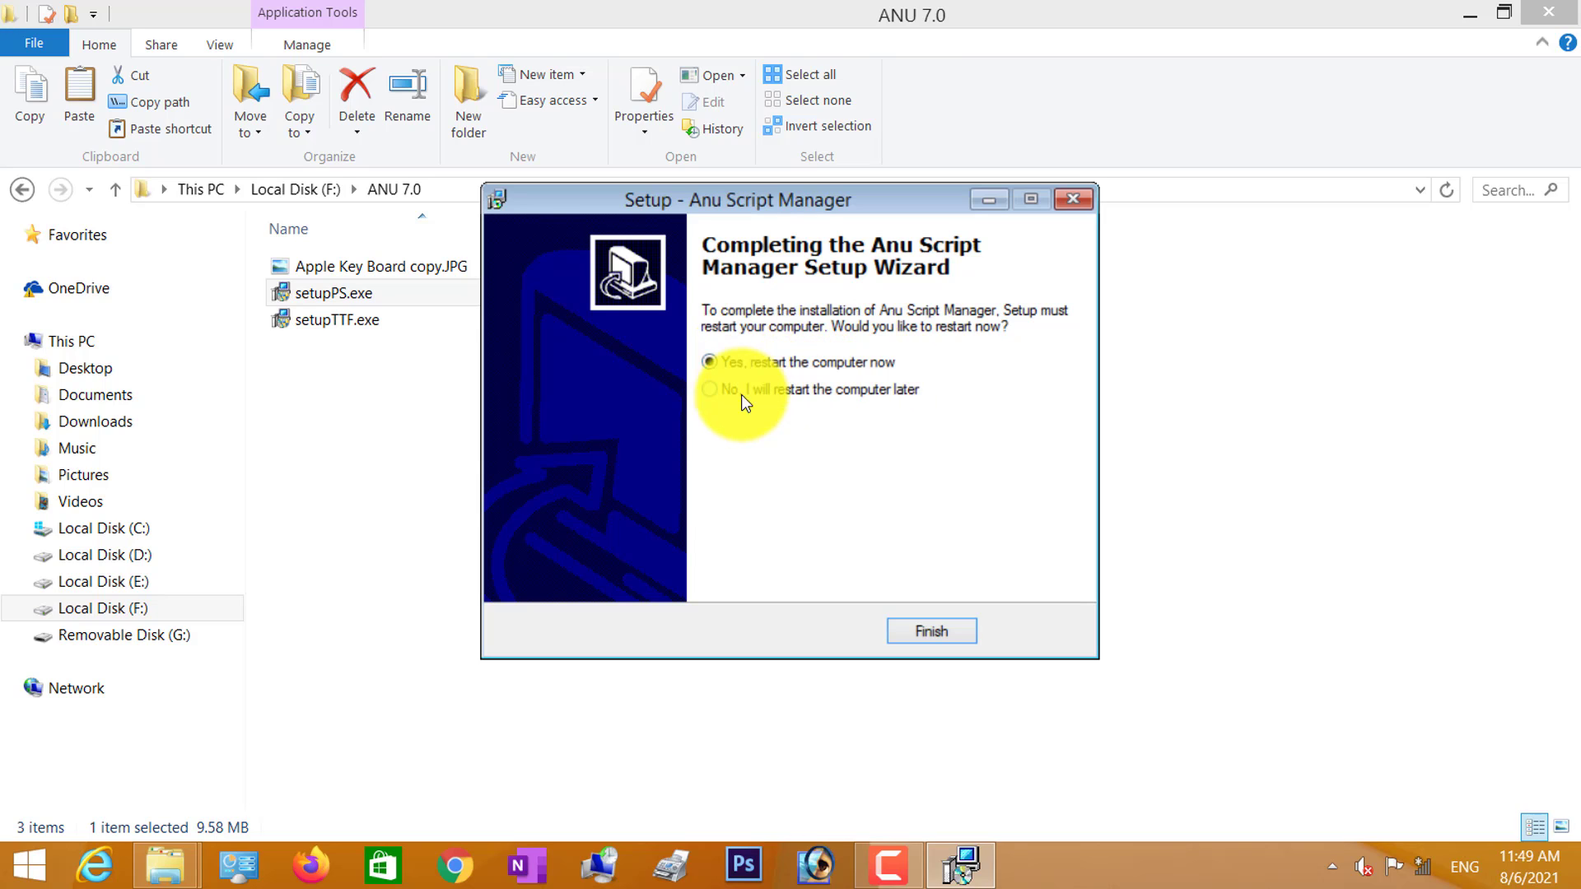
click(717, 393)
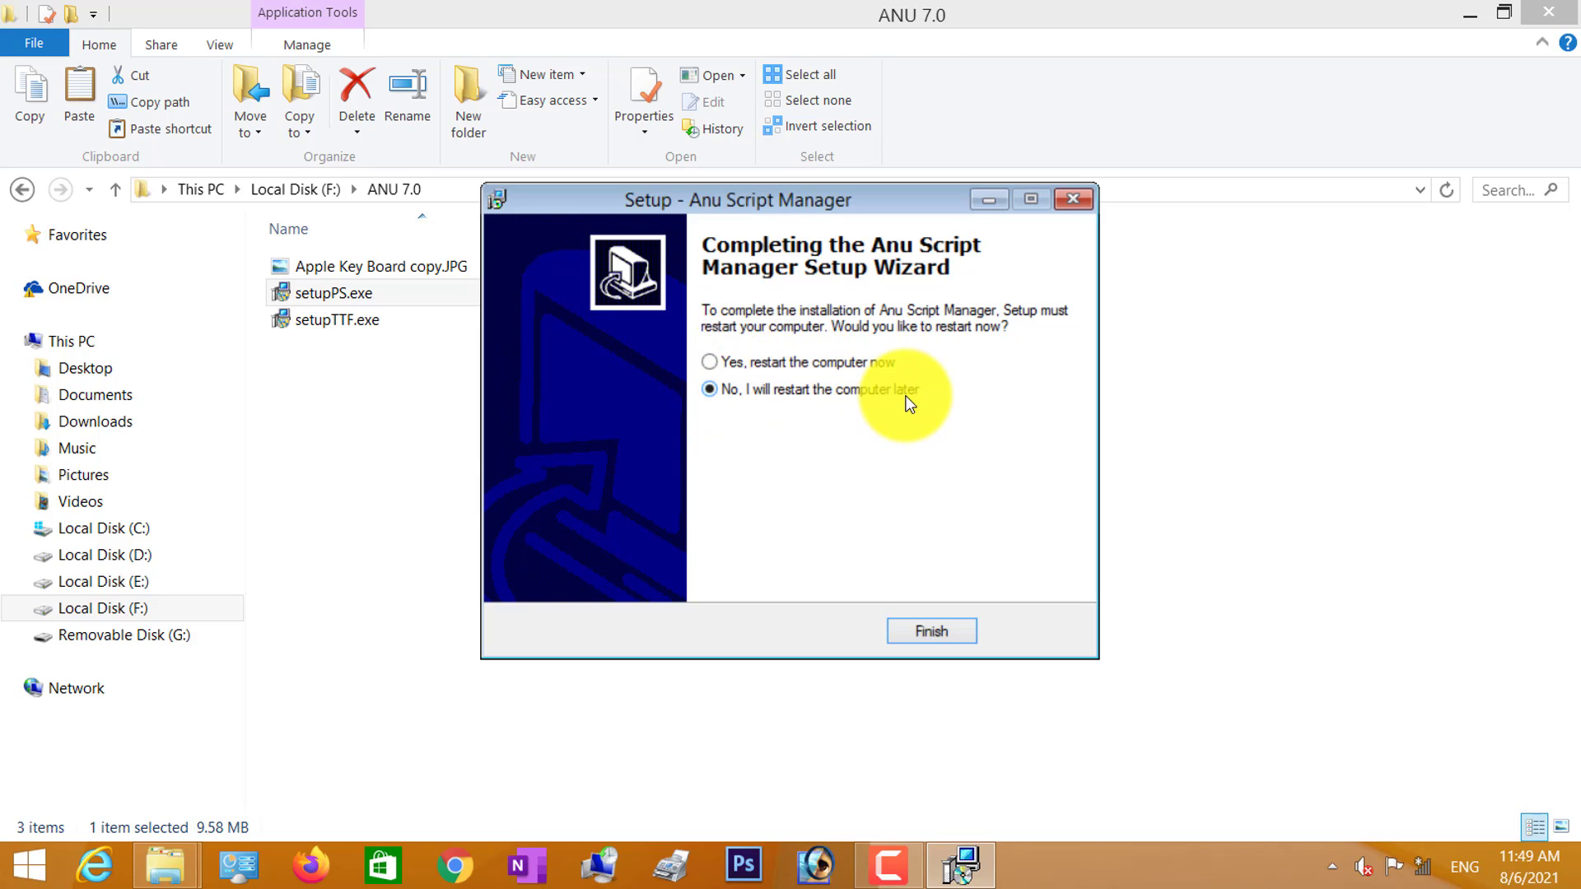
click(938, 631)
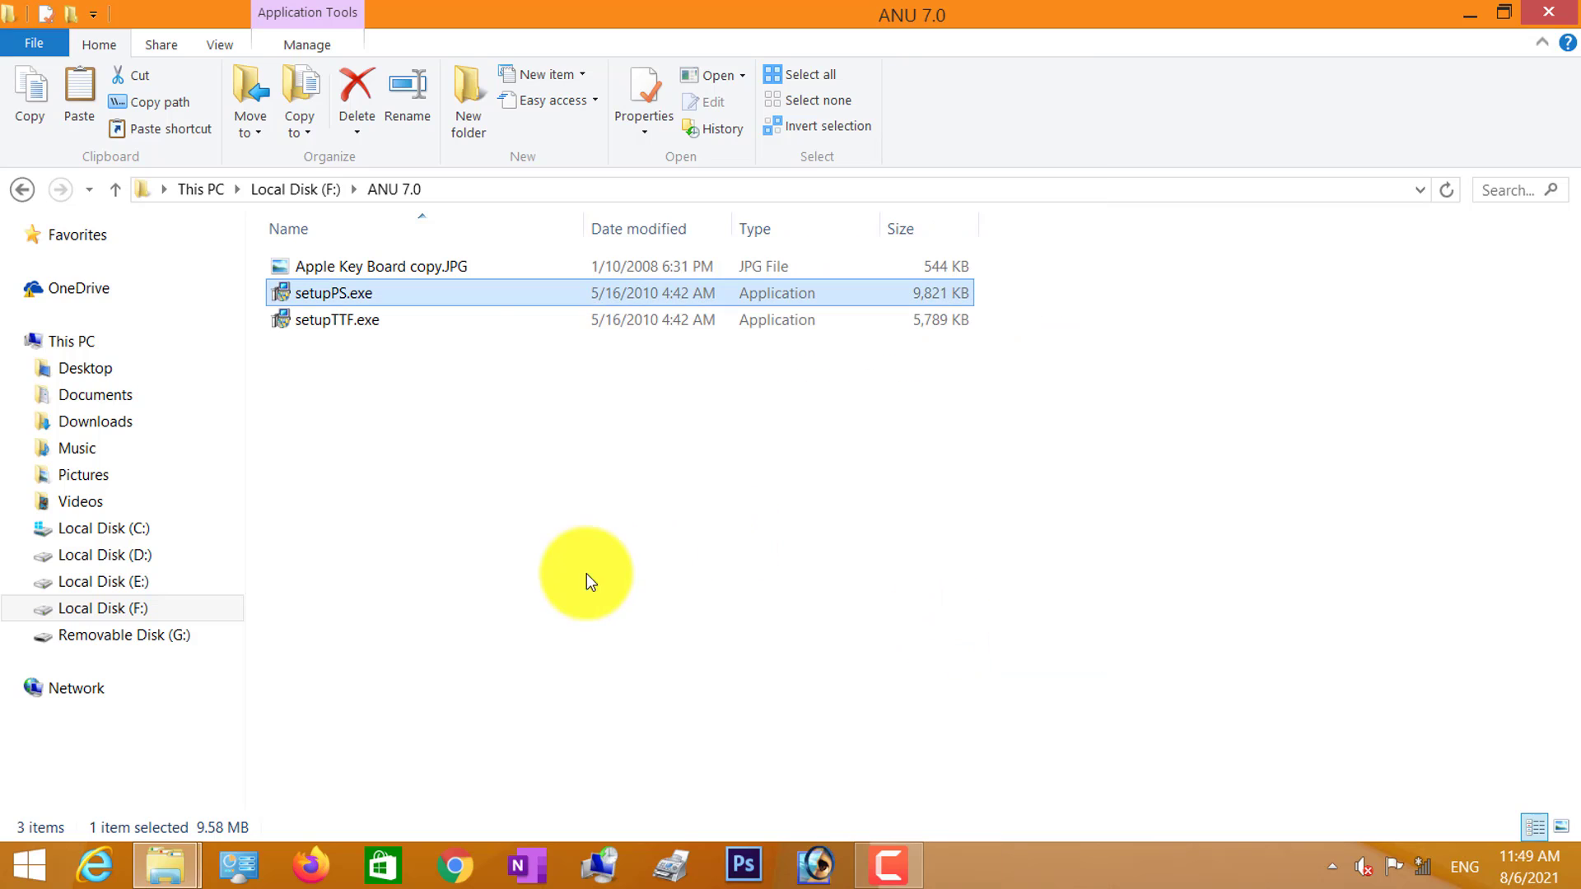
Set setupTTF.exe to run in compatibility mode for Windows XP (Service Pack 3), and apply the change.
click(388, 325)
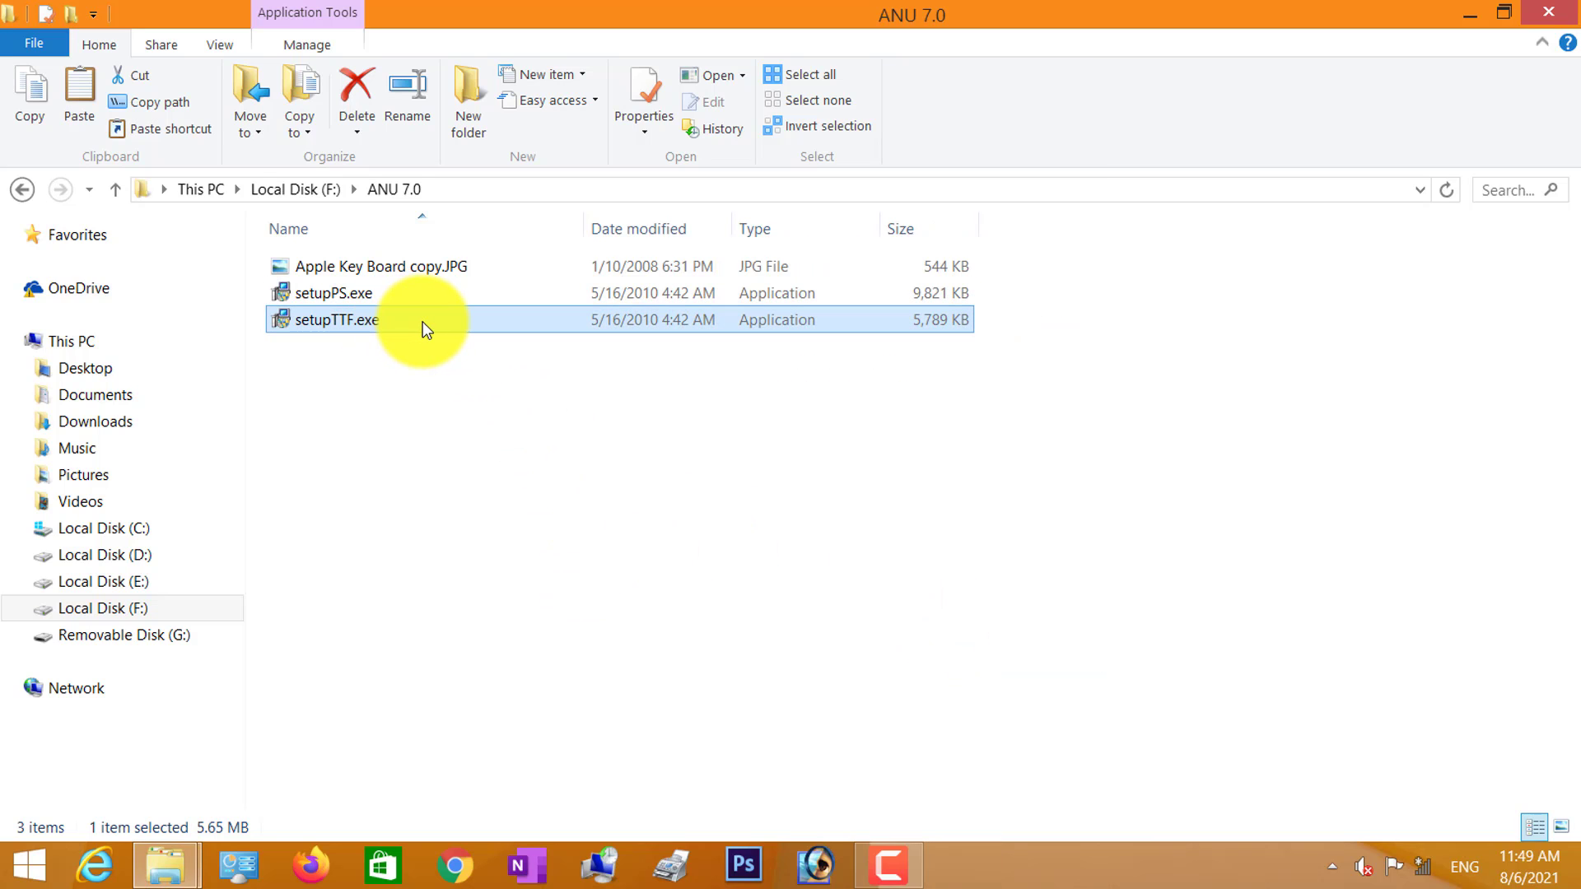
right_click(423, 321)
click(511, 778)
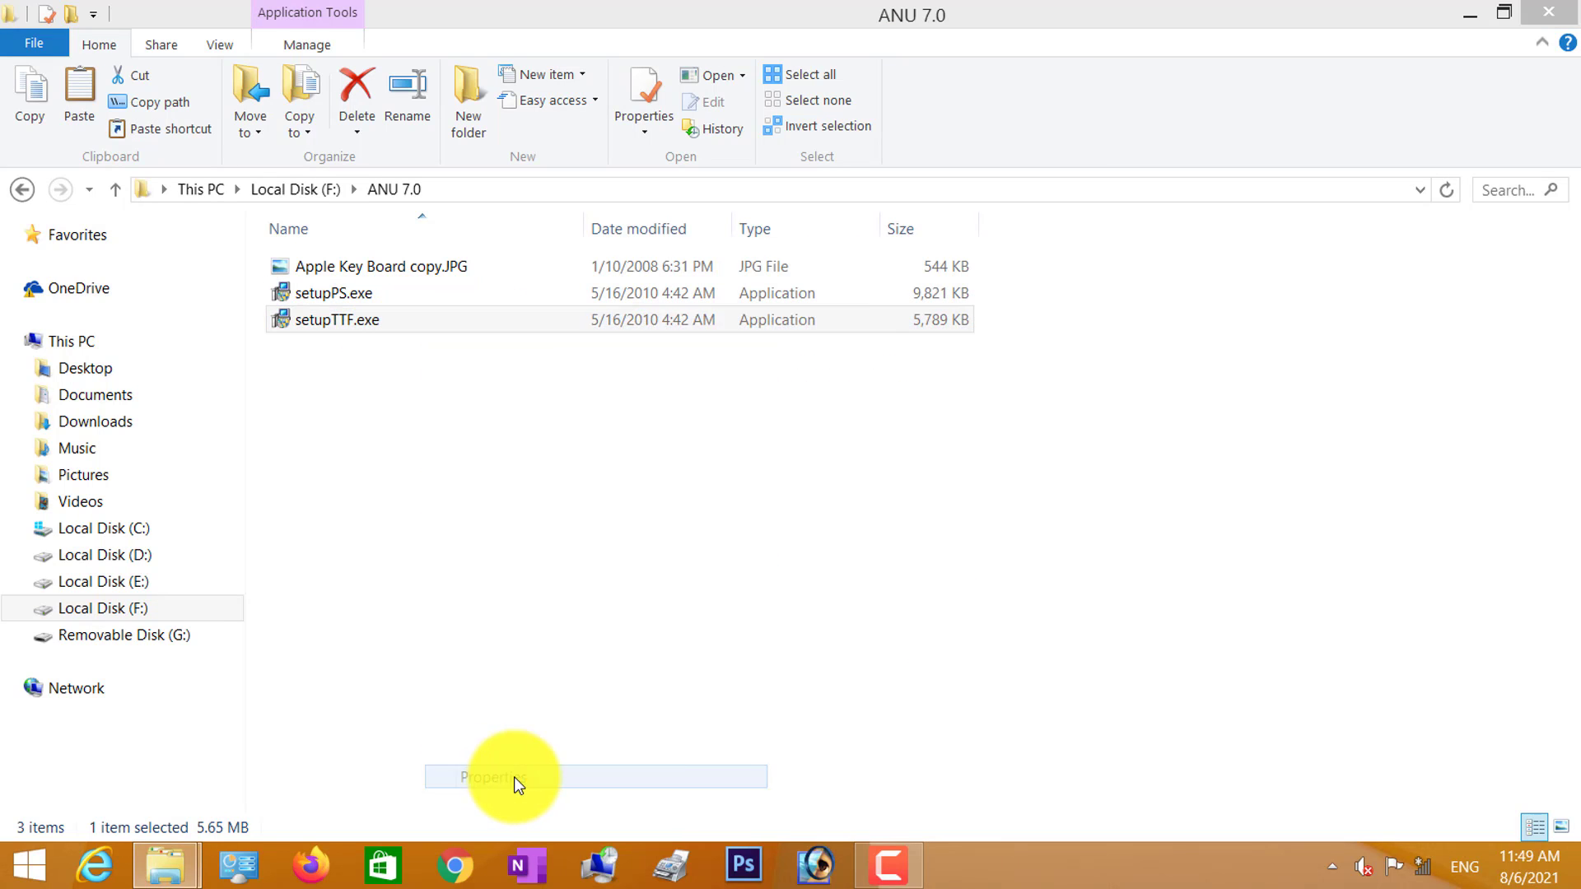
click(550, 276)
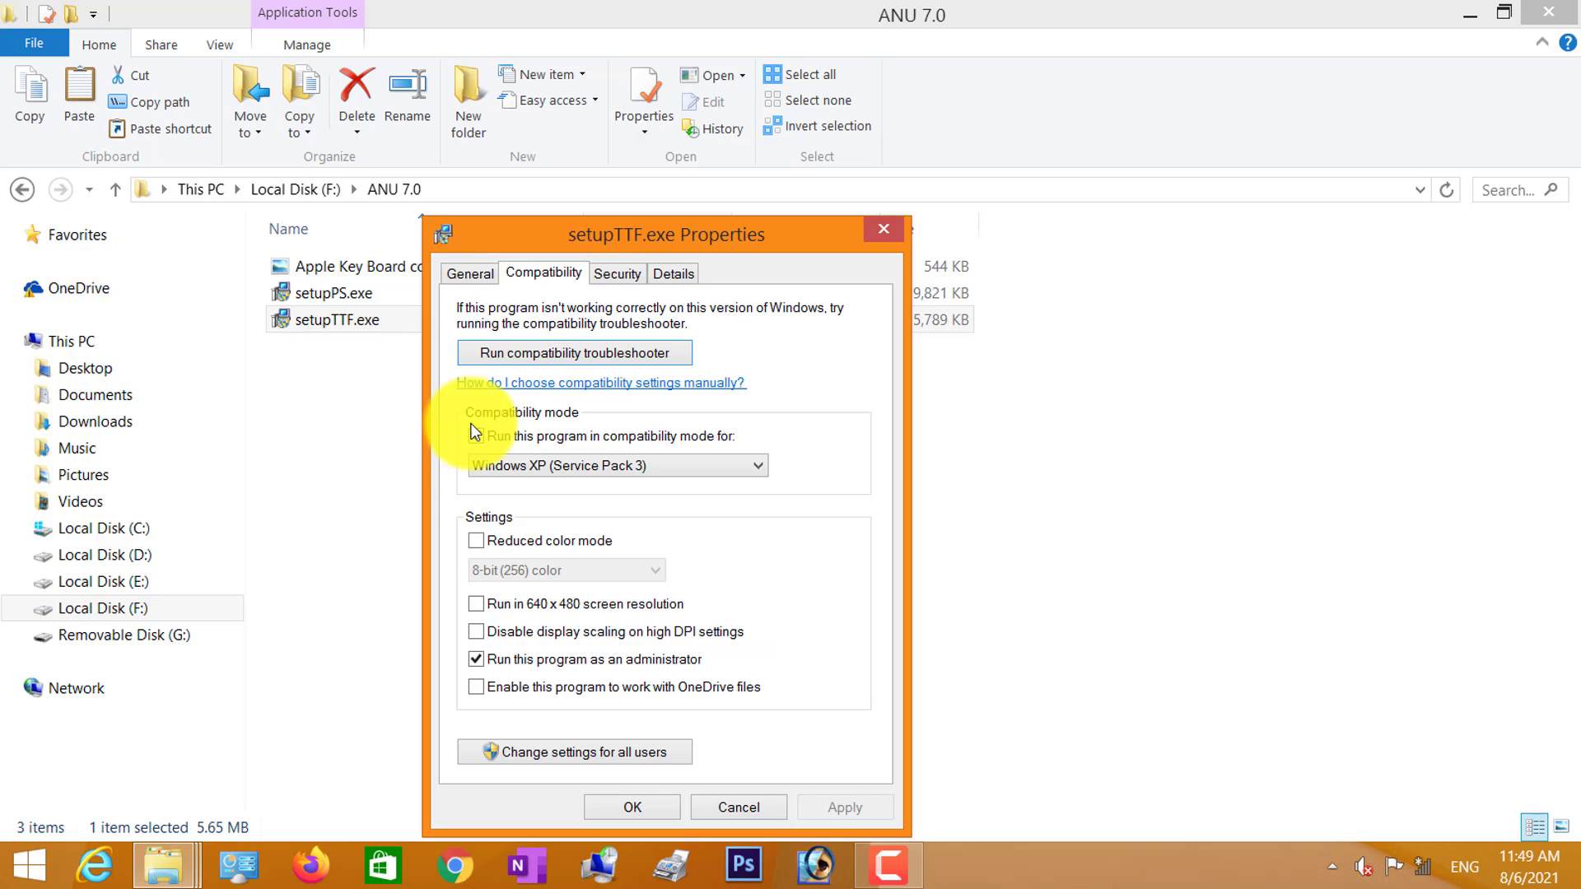
click(478, 435)
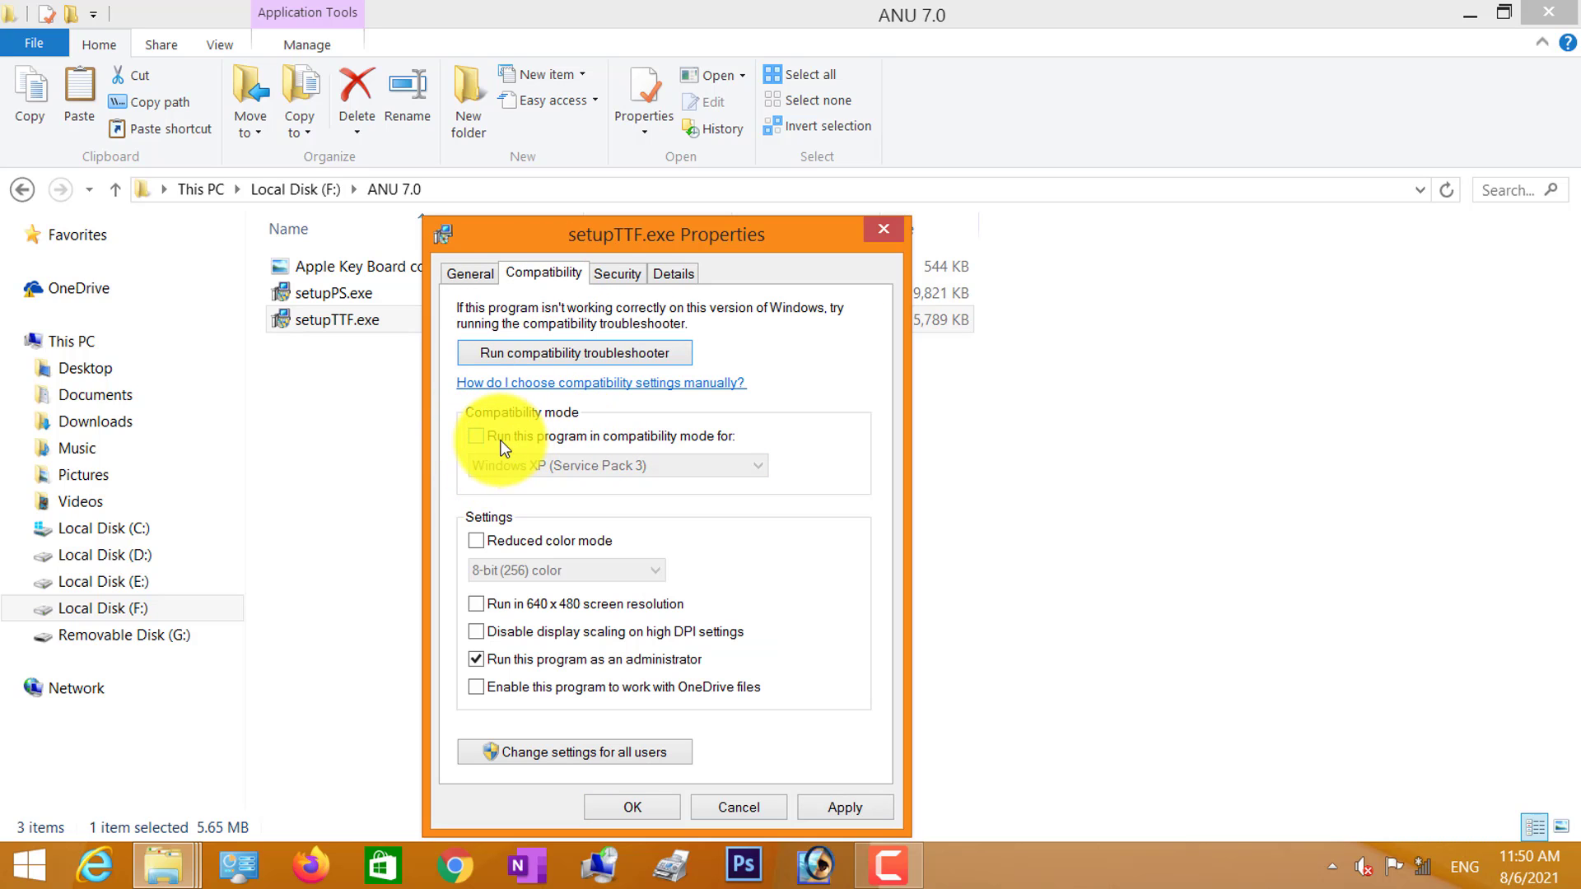
click(477, 437)
click(552, 468)
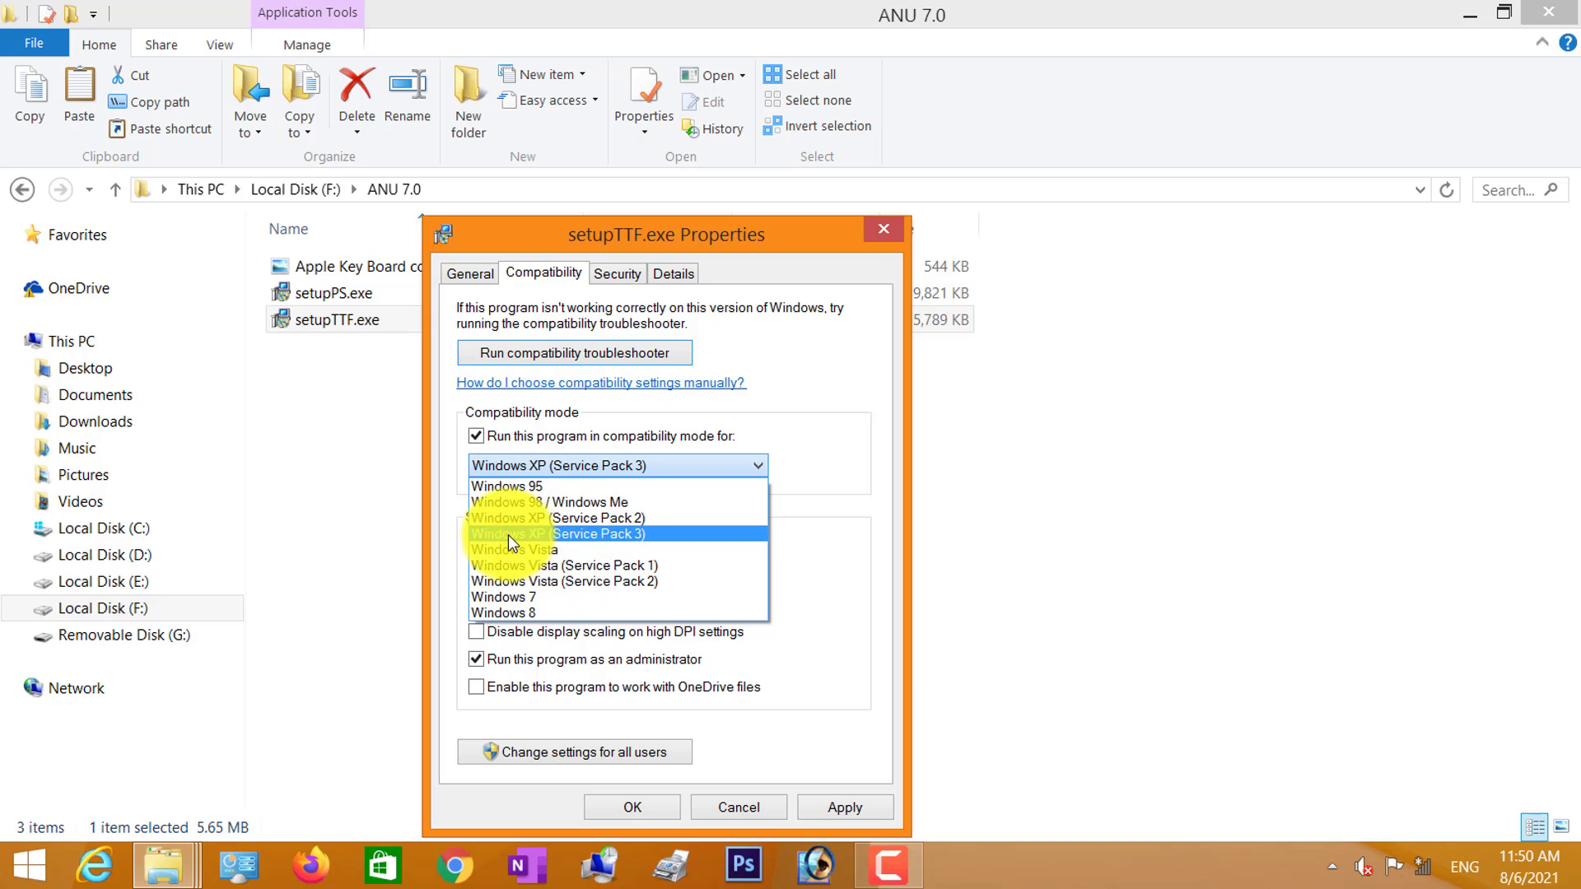
click(675, 536)
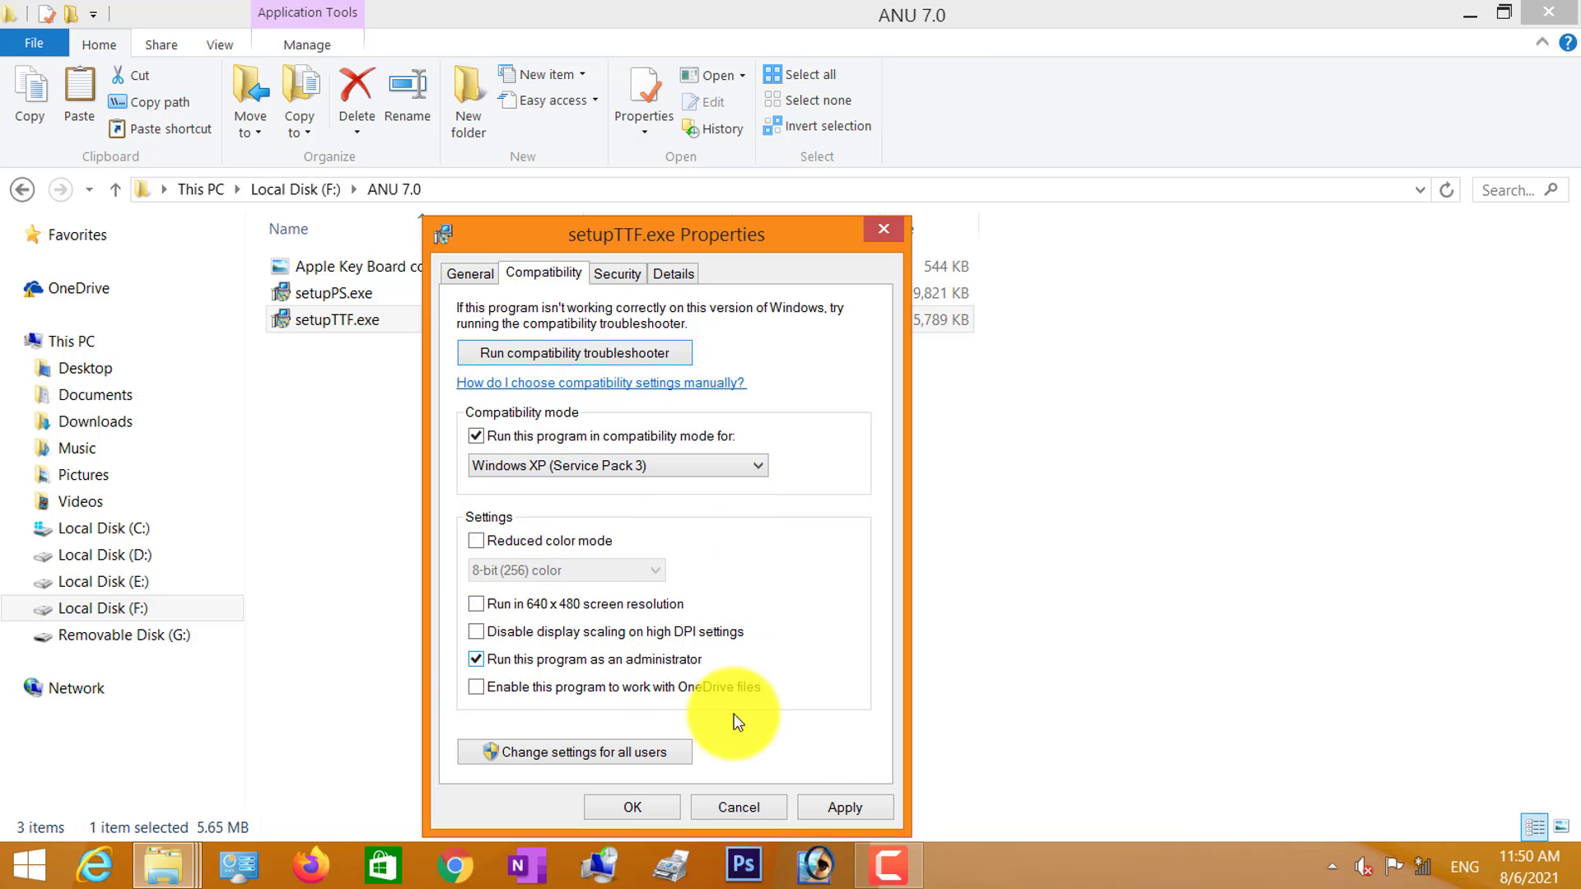
click(841, 811)
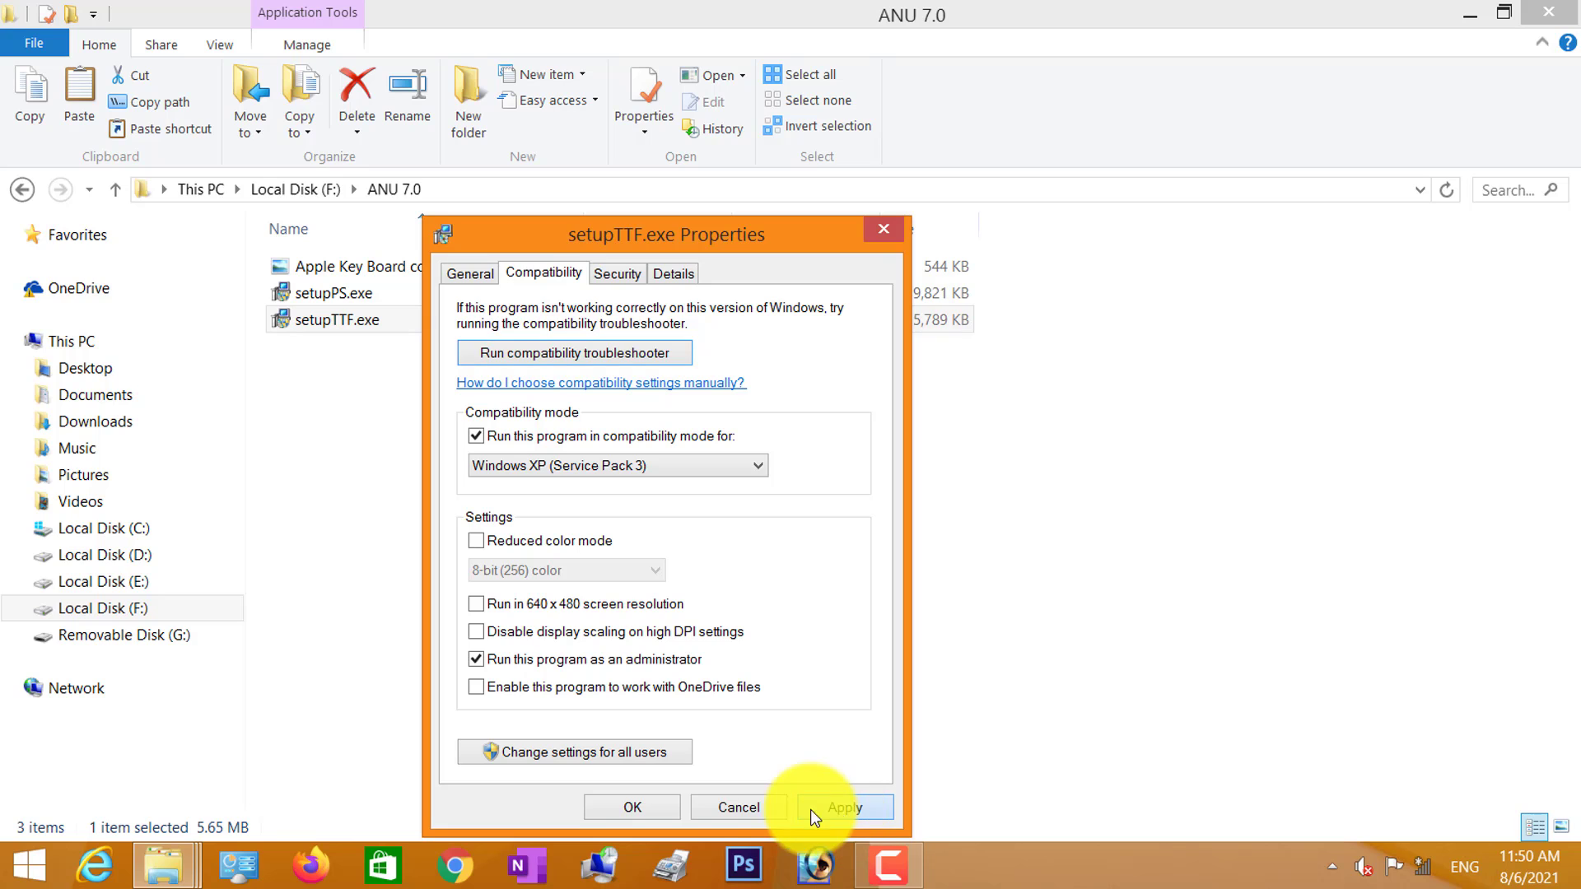
click(636, 809)
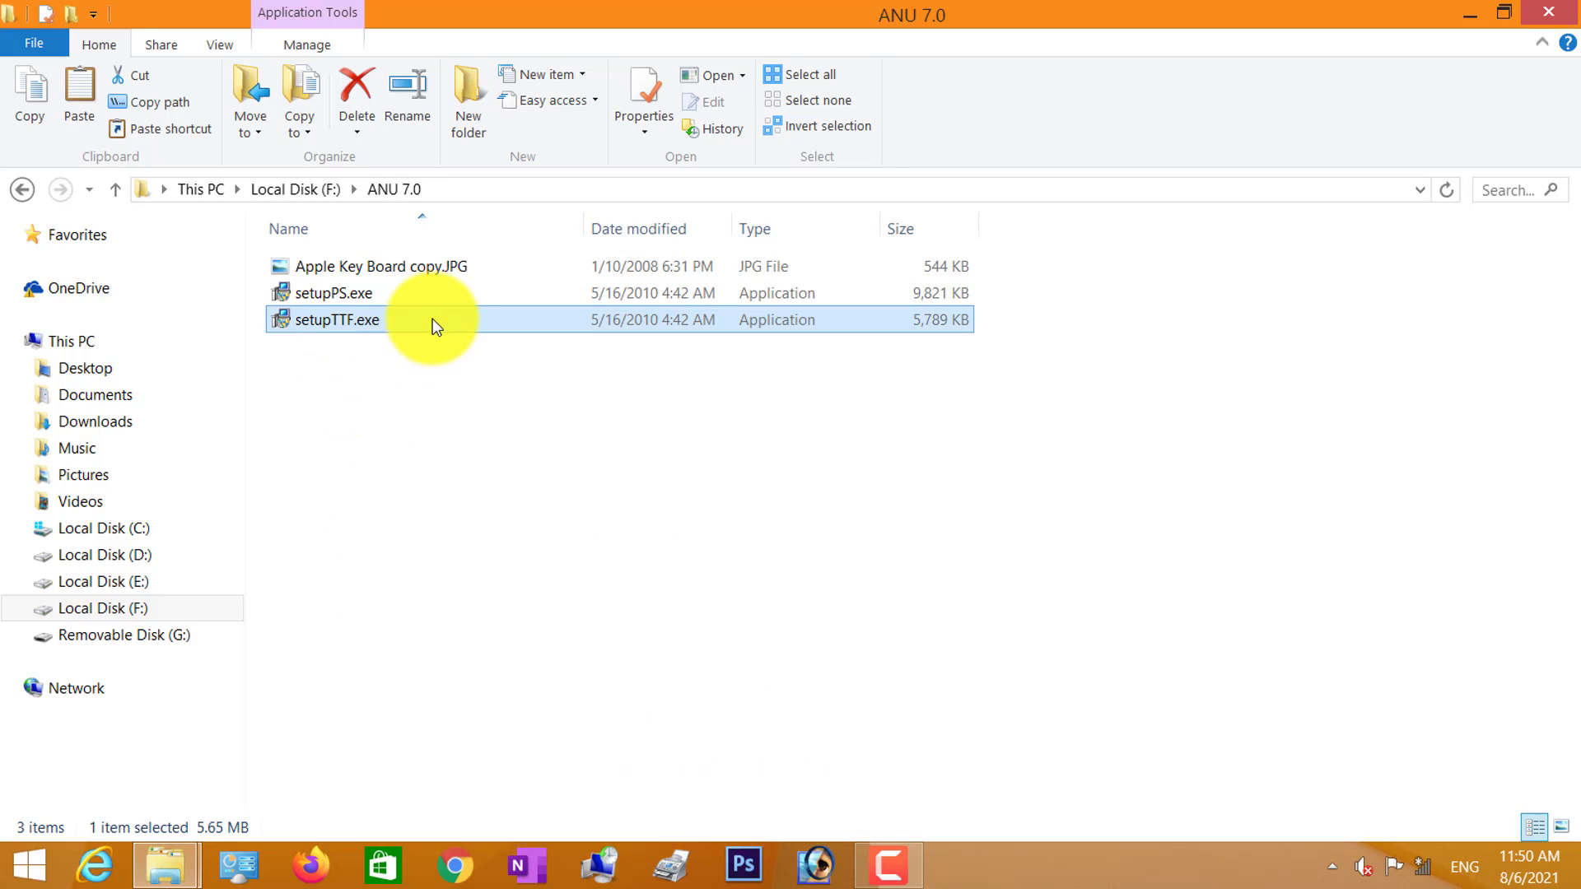
Launch setupTTF.exe and run the Anu Script Manager setup wizard with the full installation and its other default settings.
right_click(444, 313)
click(517, 330)
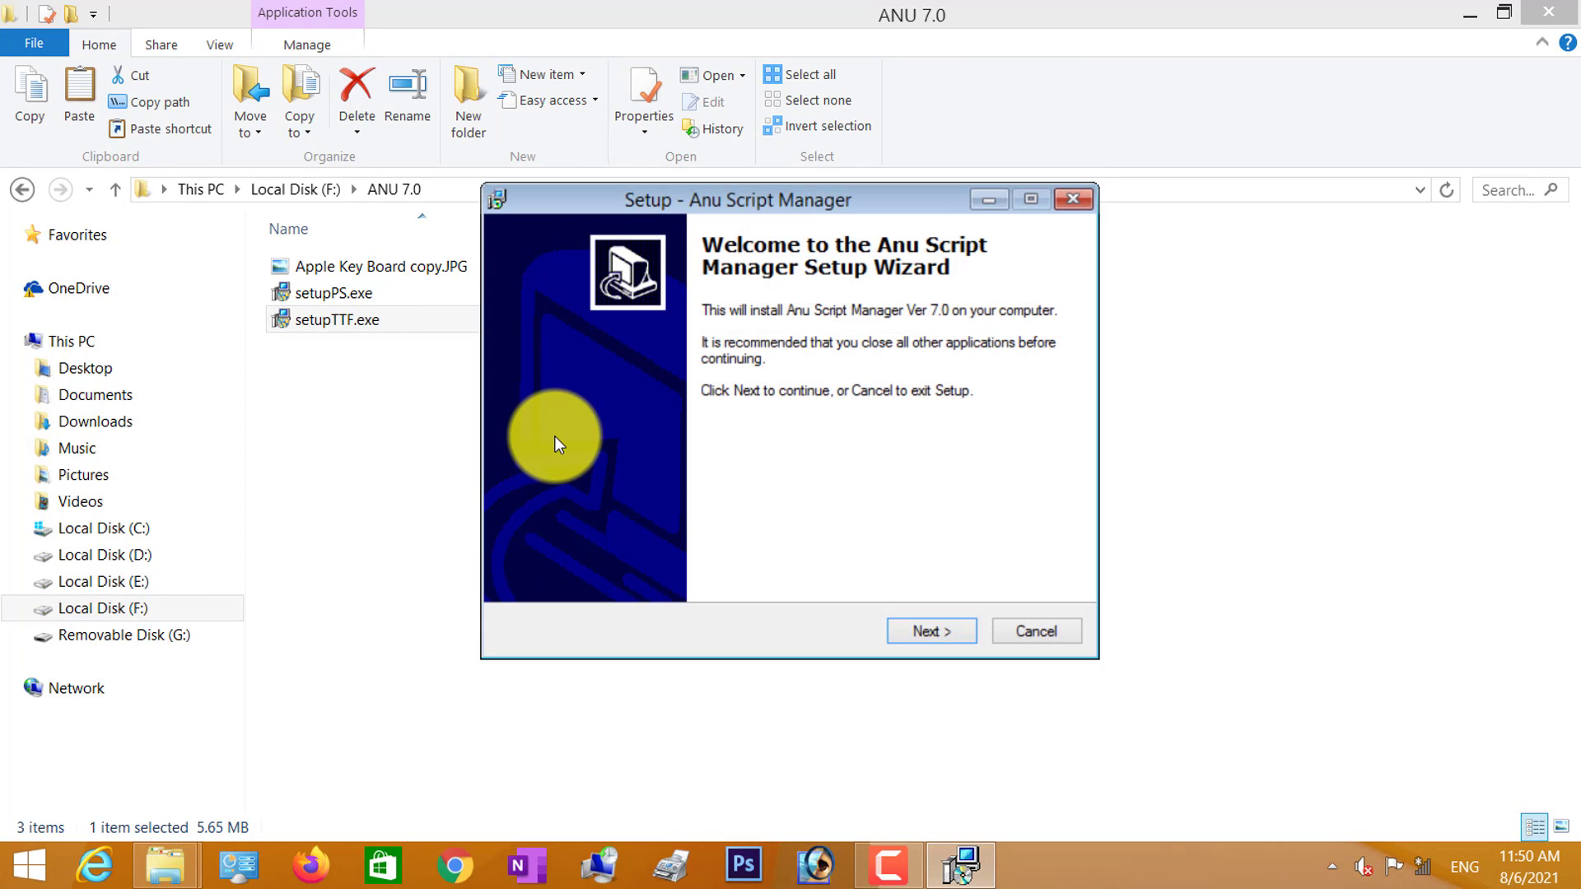
click(927, 630)
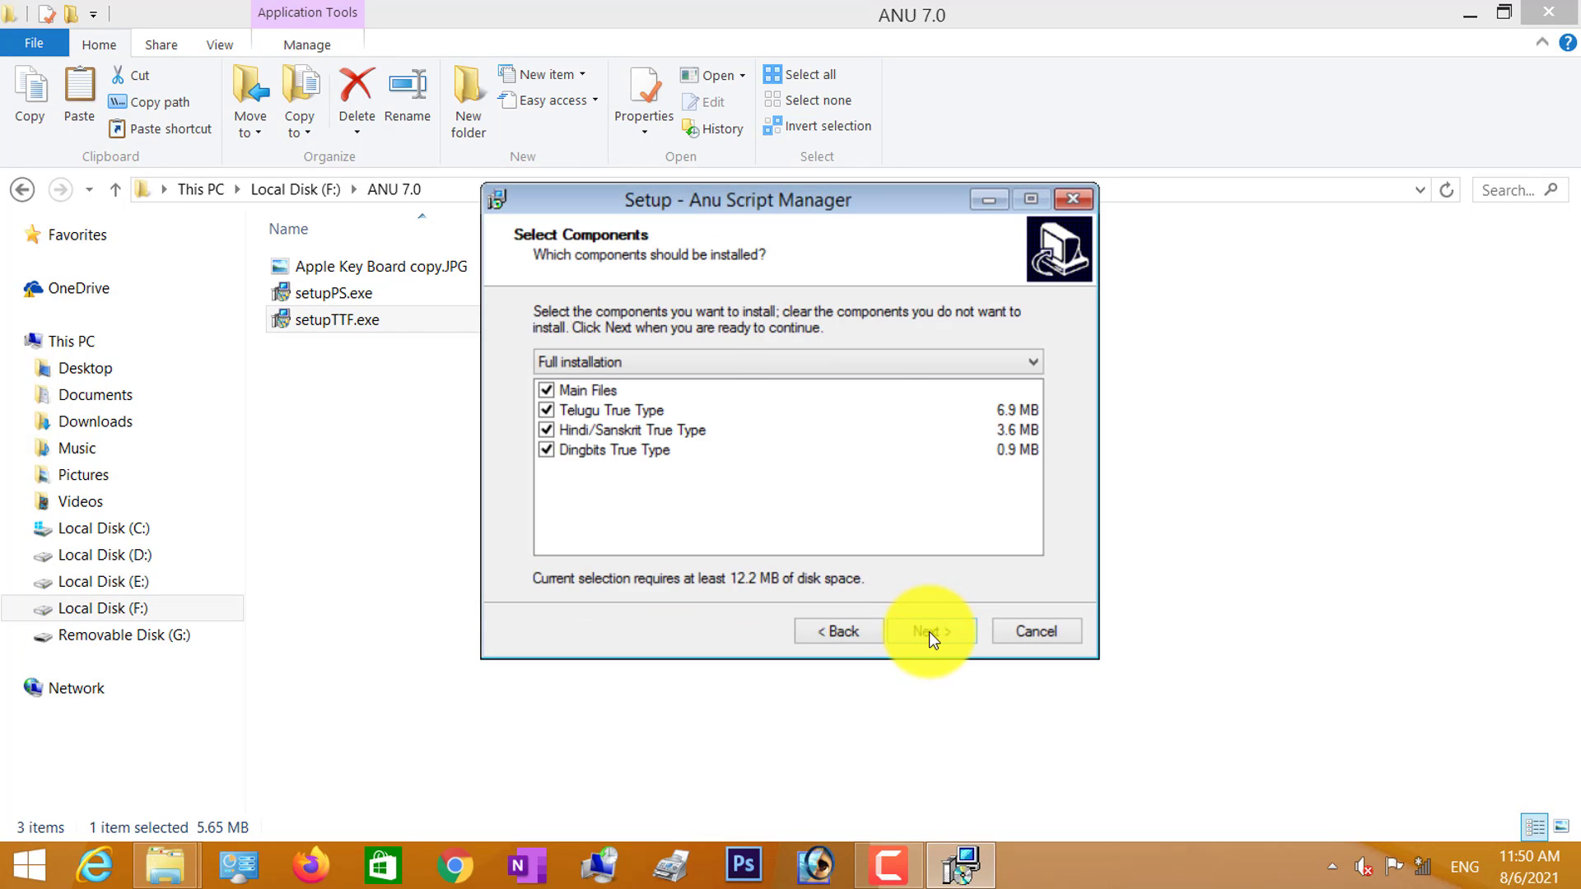
click(929, 631)
click(929, 631)
click(929, 631)
click(929, 631)
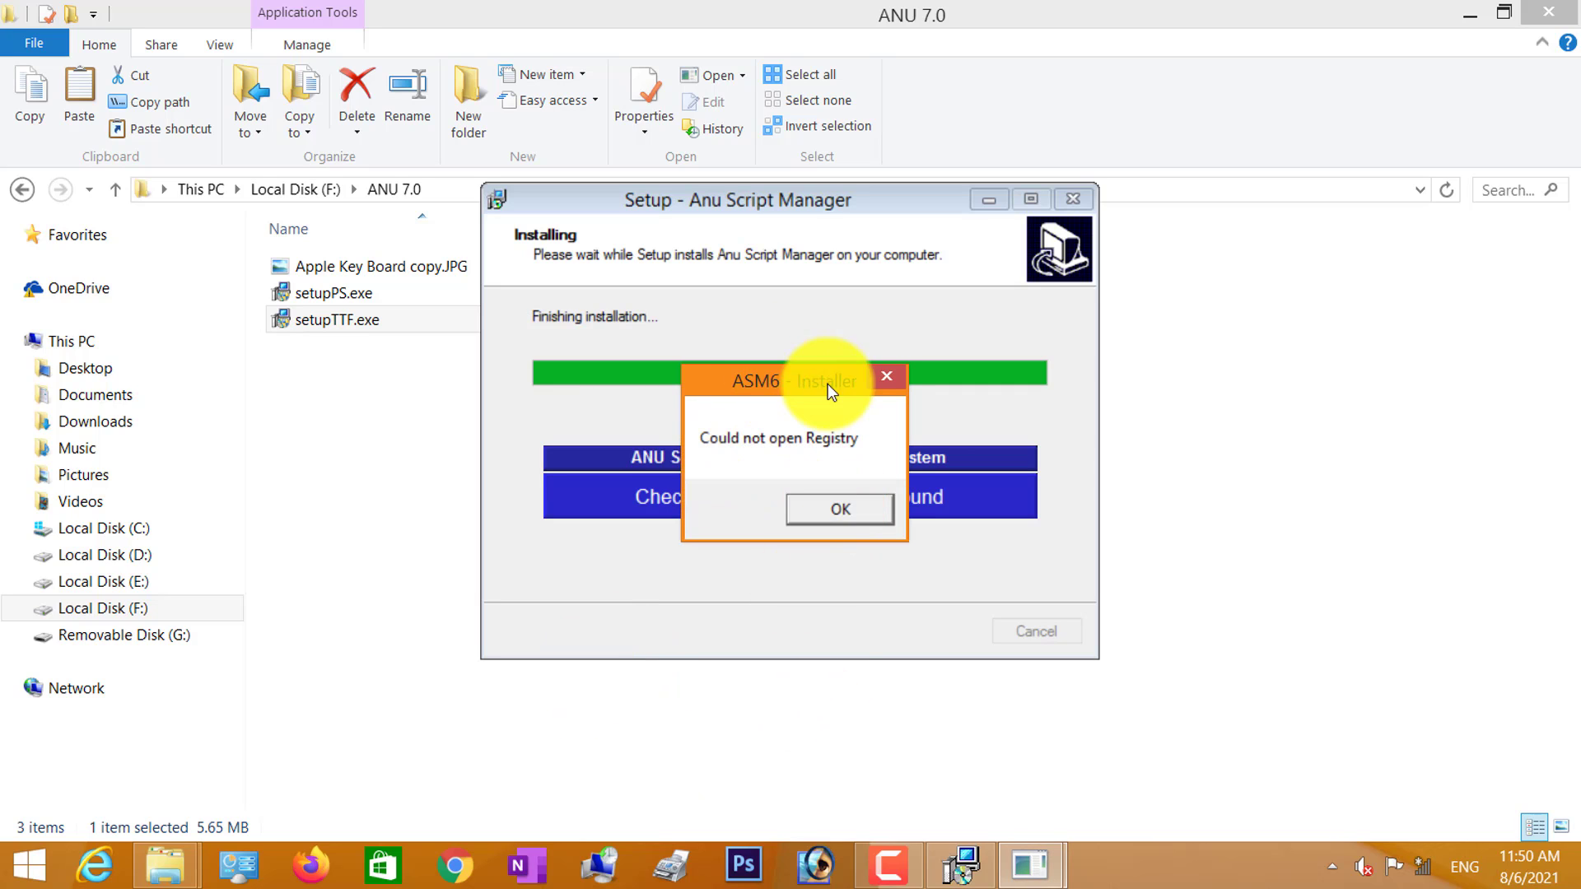
Dismiss the ASM6 installer message and finish the TrueType setup, choosing to restart the computer later.
click(844, 507)
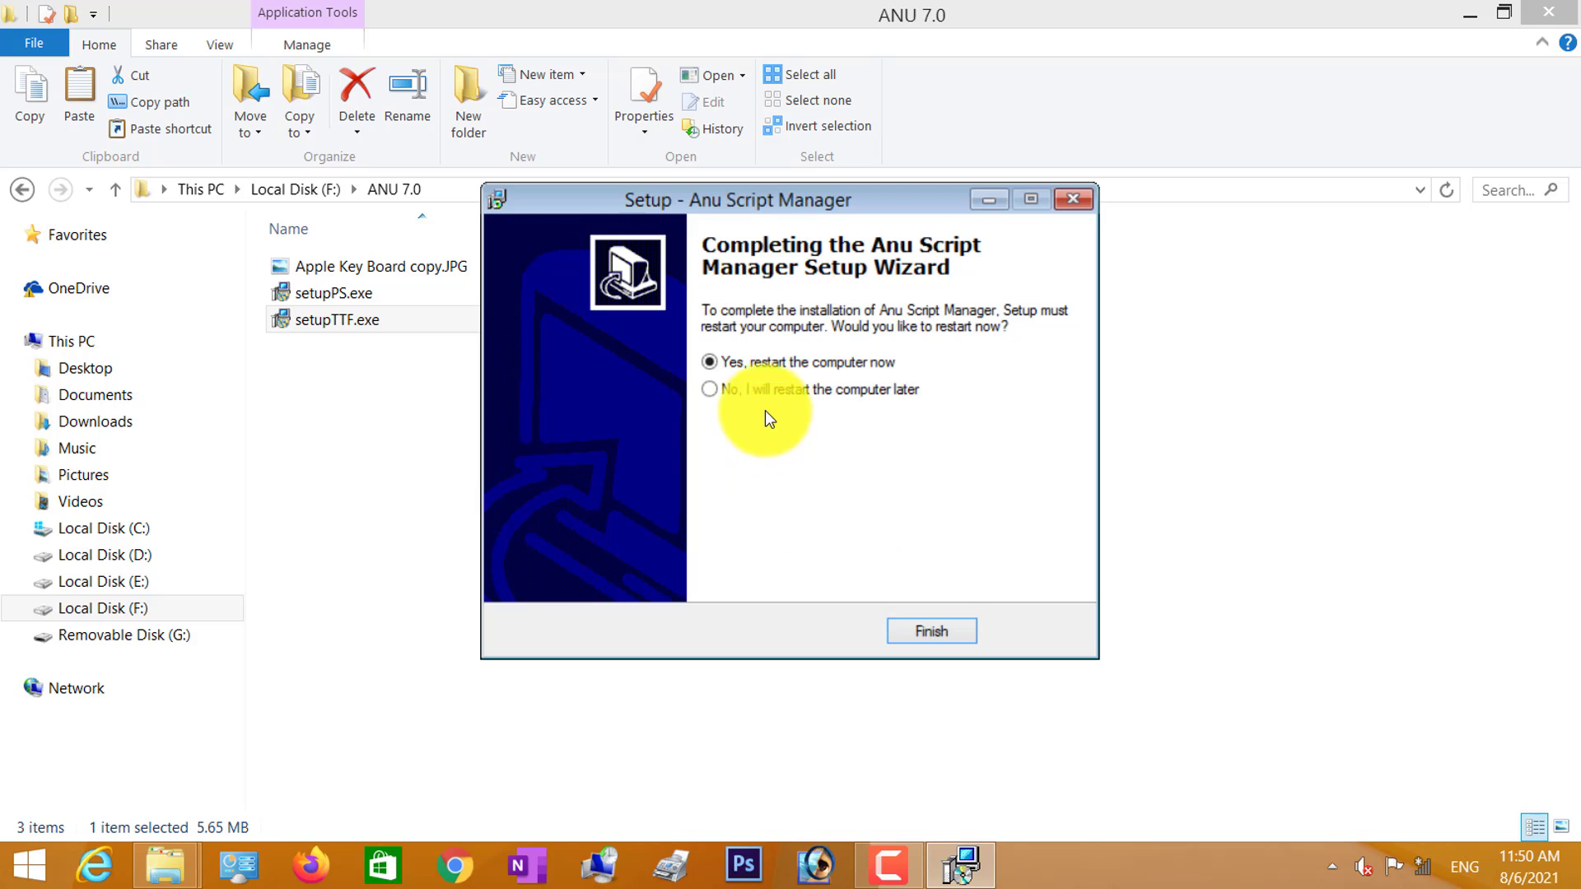
click(775, 392)
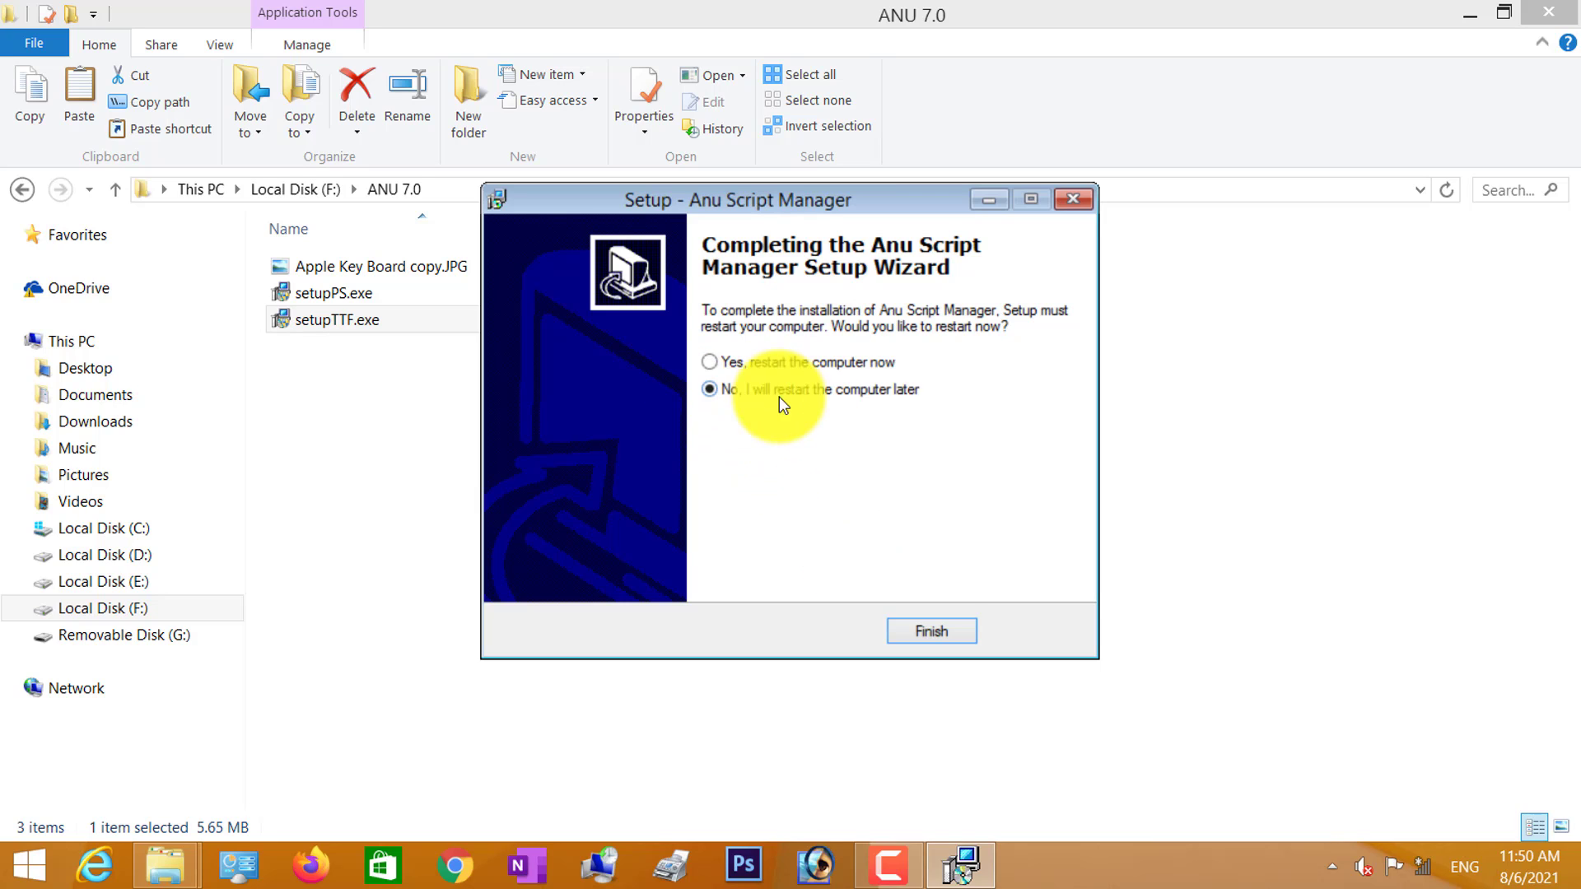
click(923, 628)
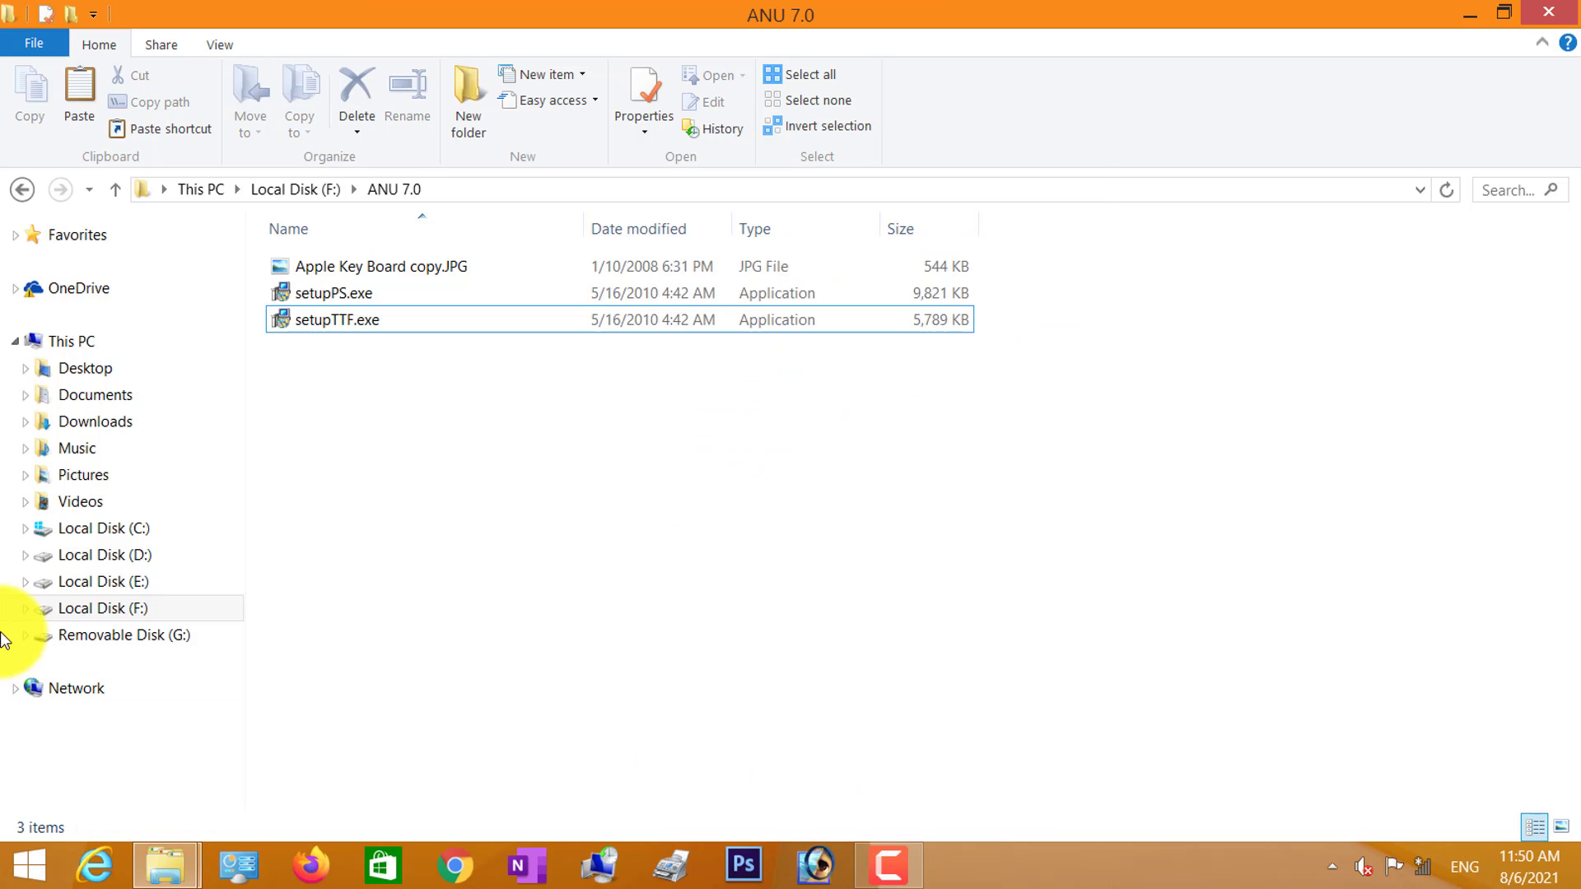
Open the AnuSM folder on Local Disk (C:) and check its PSFonts subfolder, returning to AnuSM.
click(124, 533)
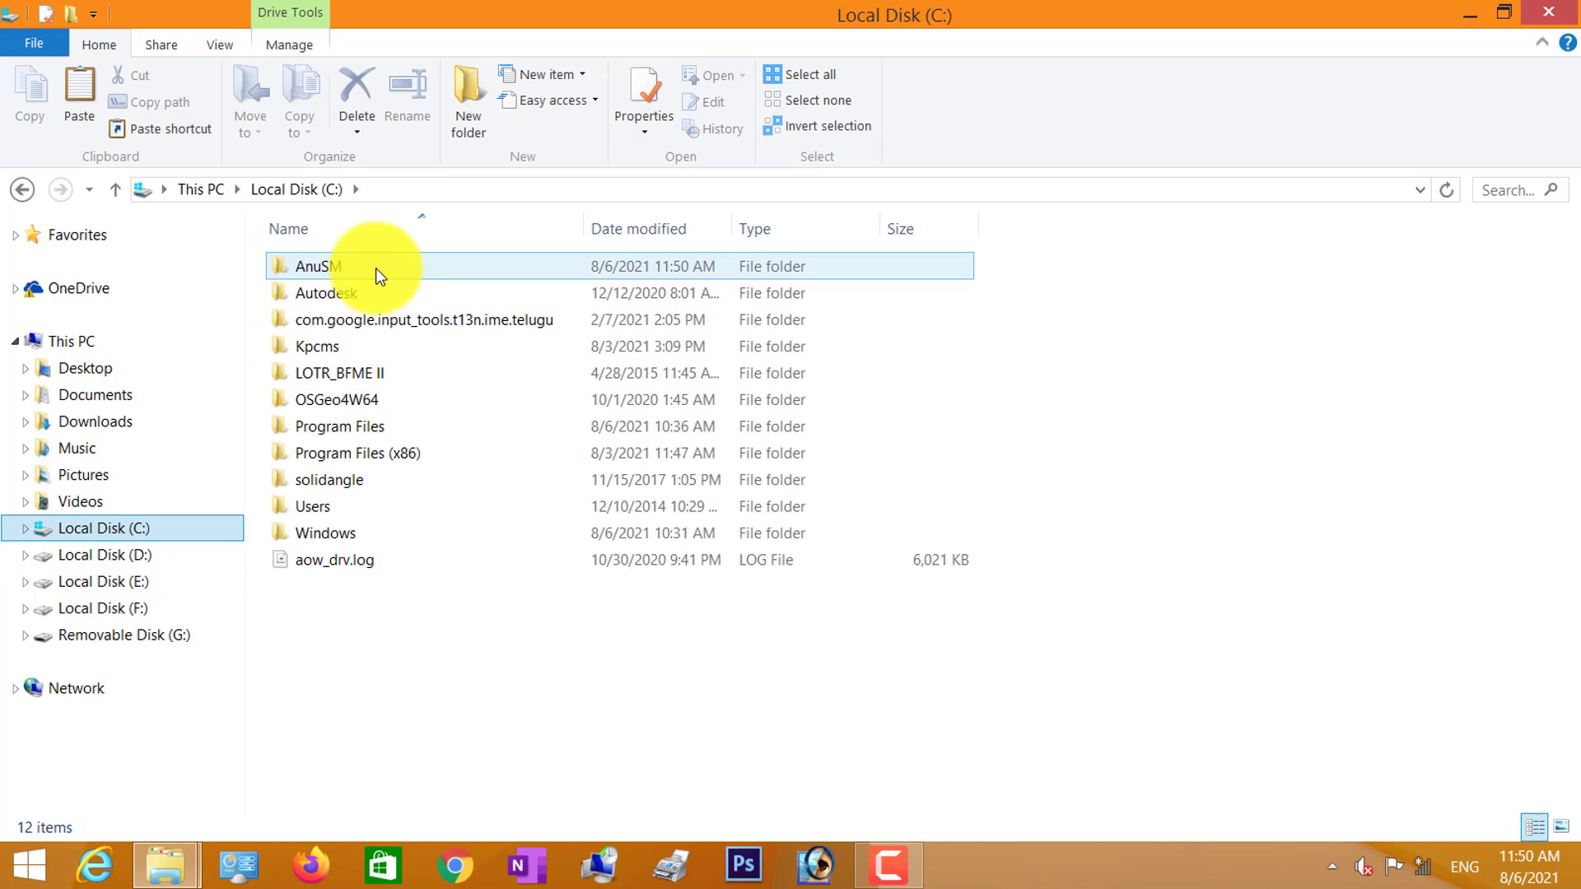
double_click(376, 268)
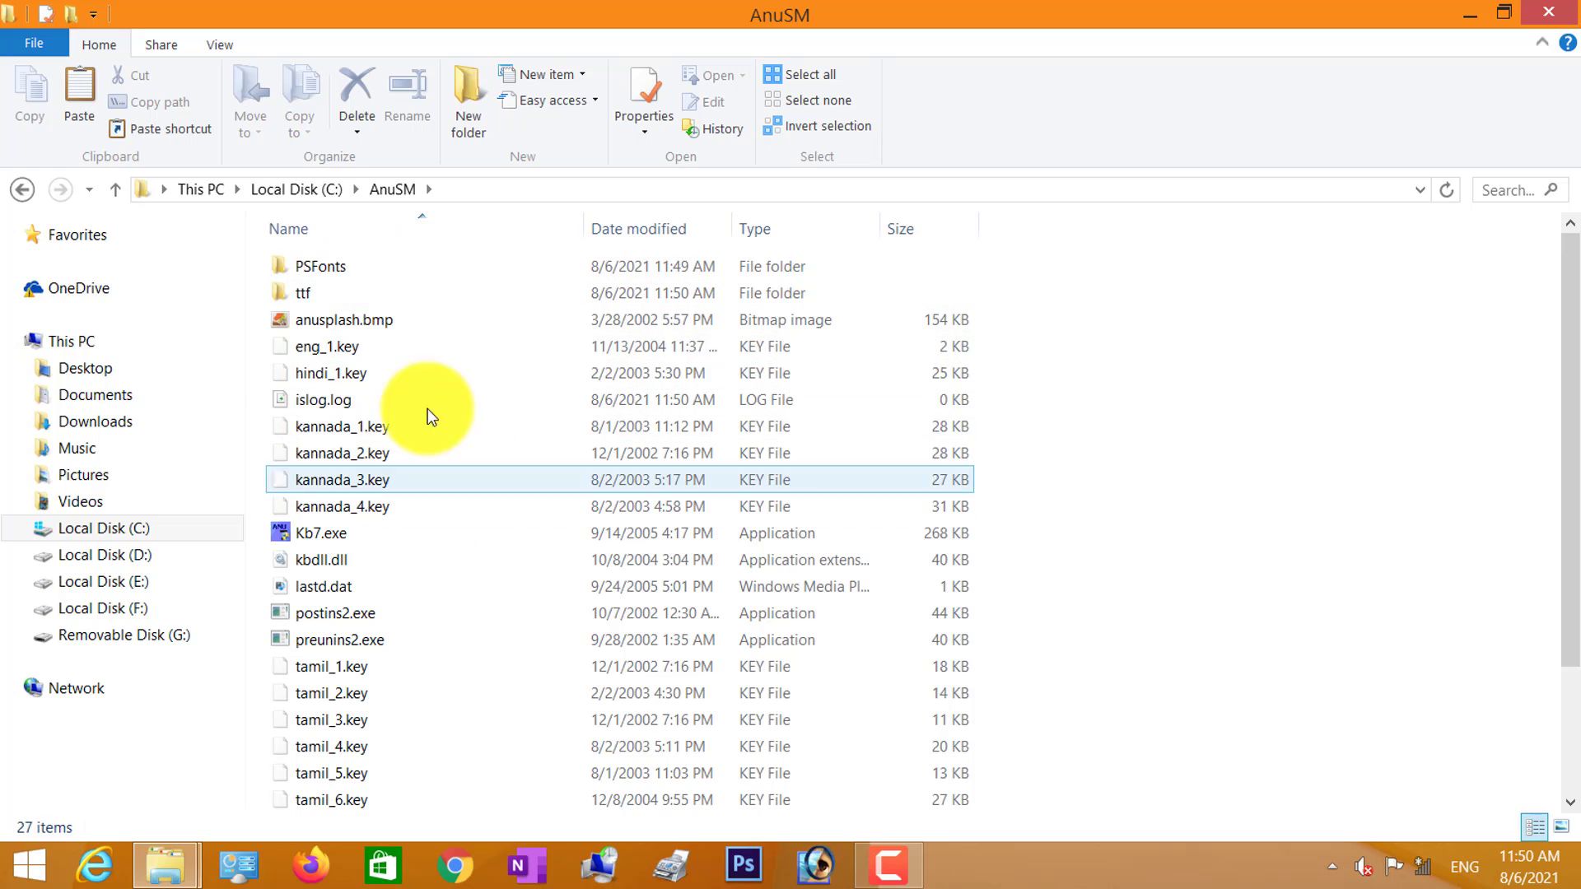
mouse_move(306, 293)
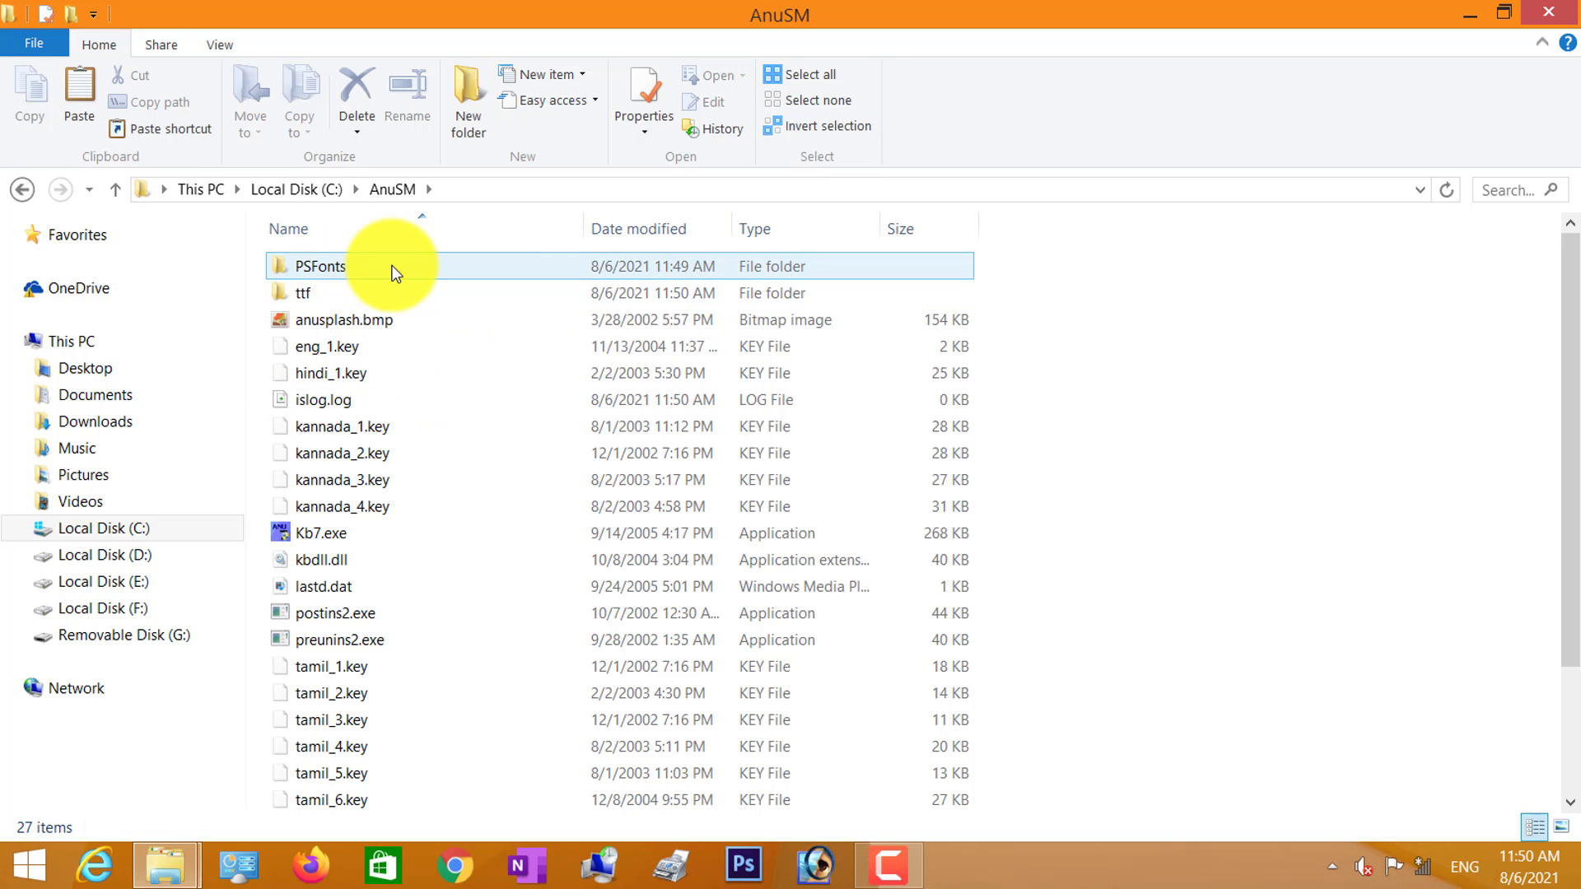
double_click(394, 268)
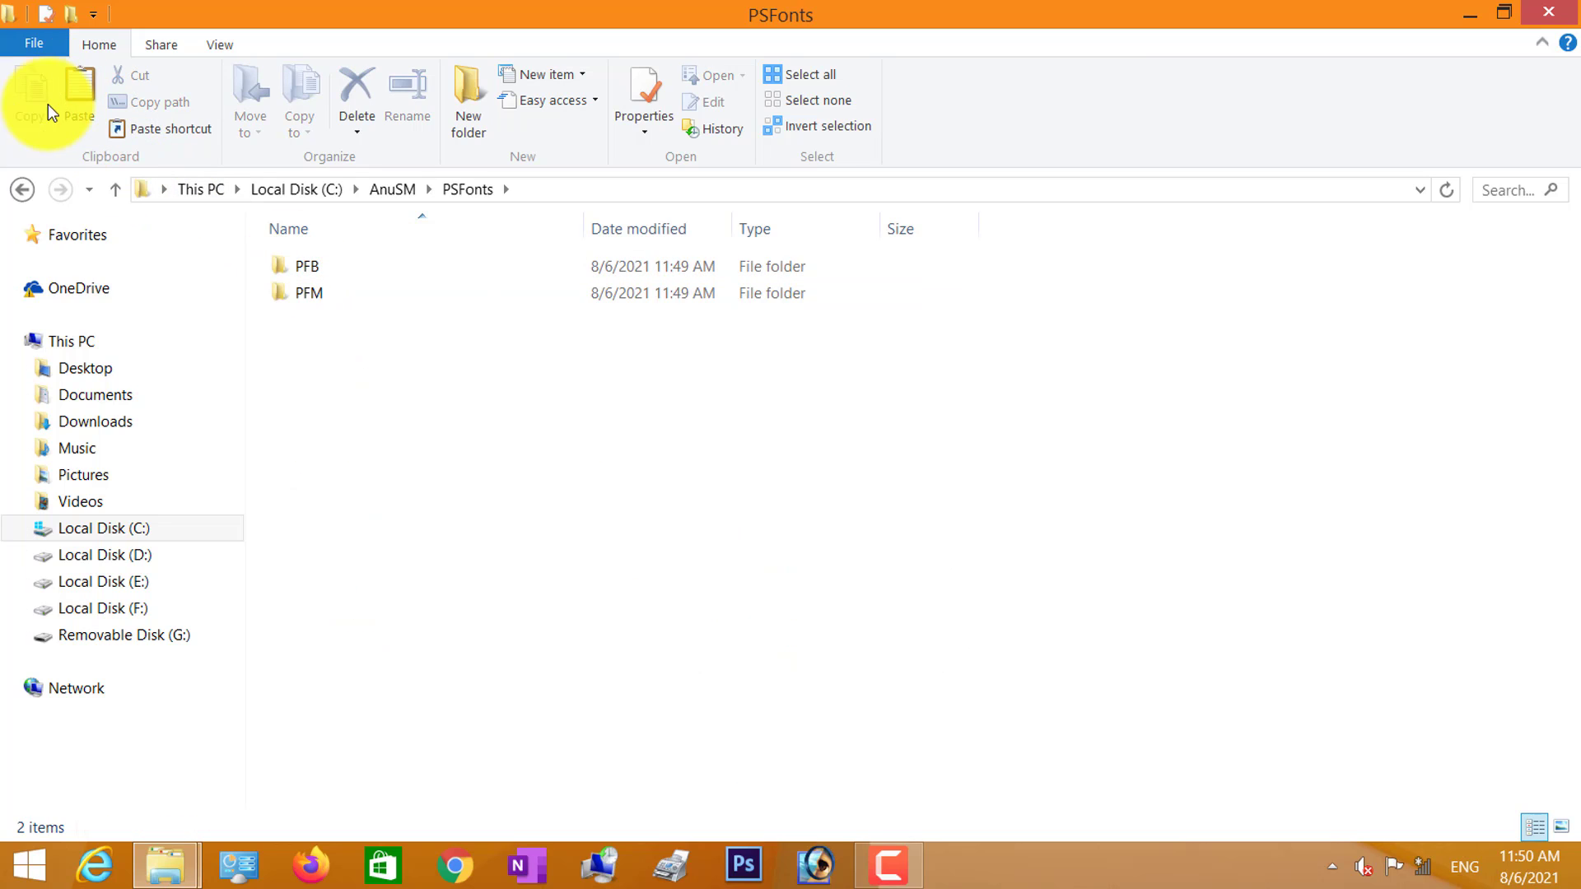
key(alt+Left)
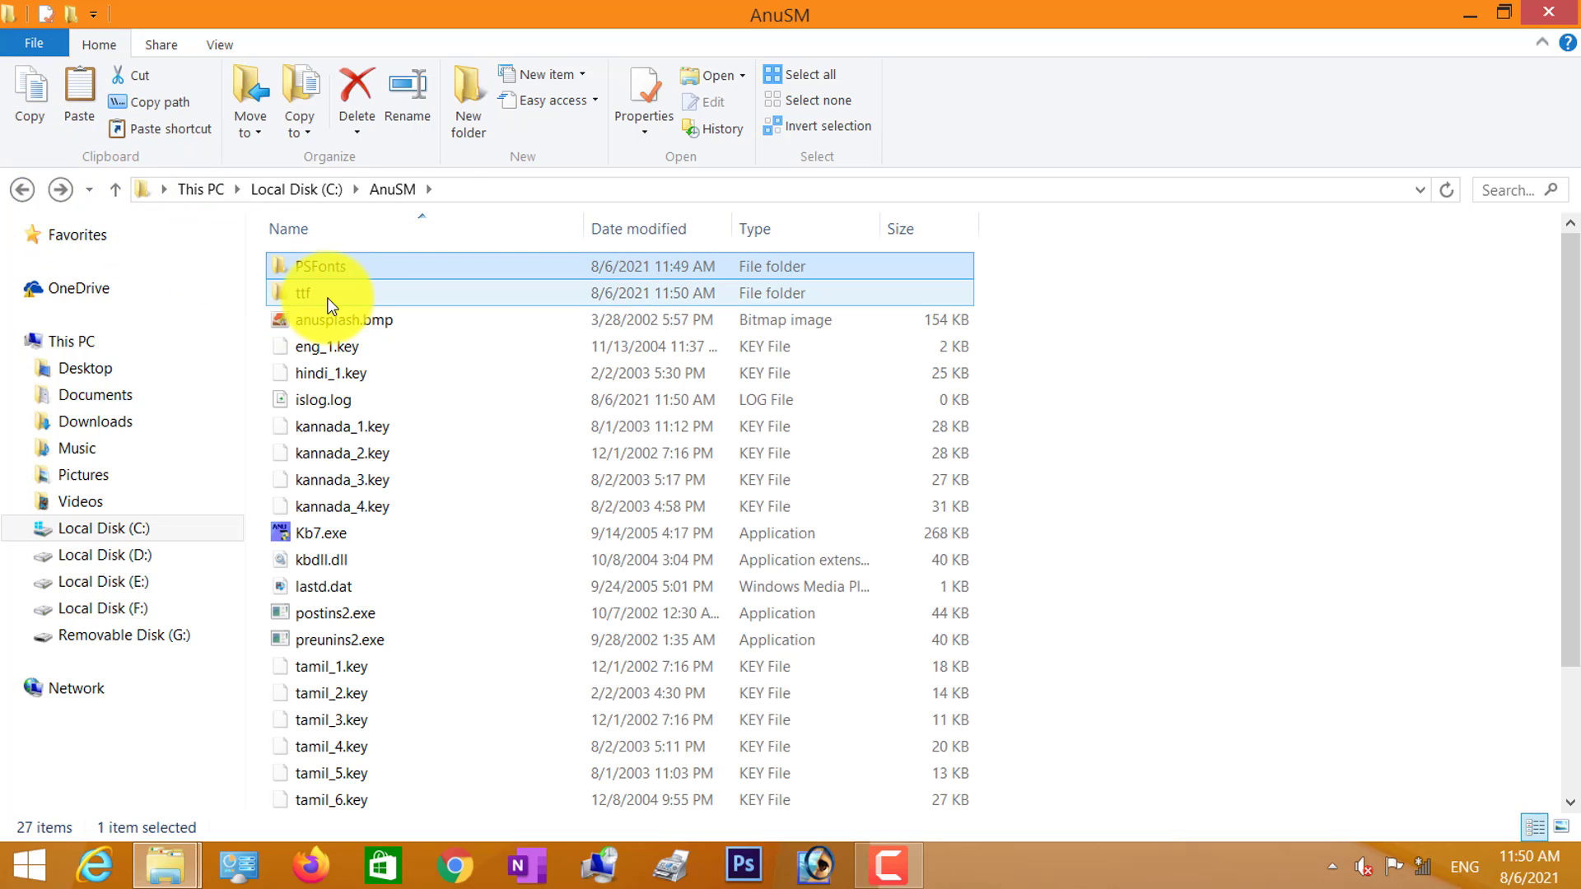
Copy all the TrueType font files from the ttf subfolder of AnuSM.
click(334, 297)
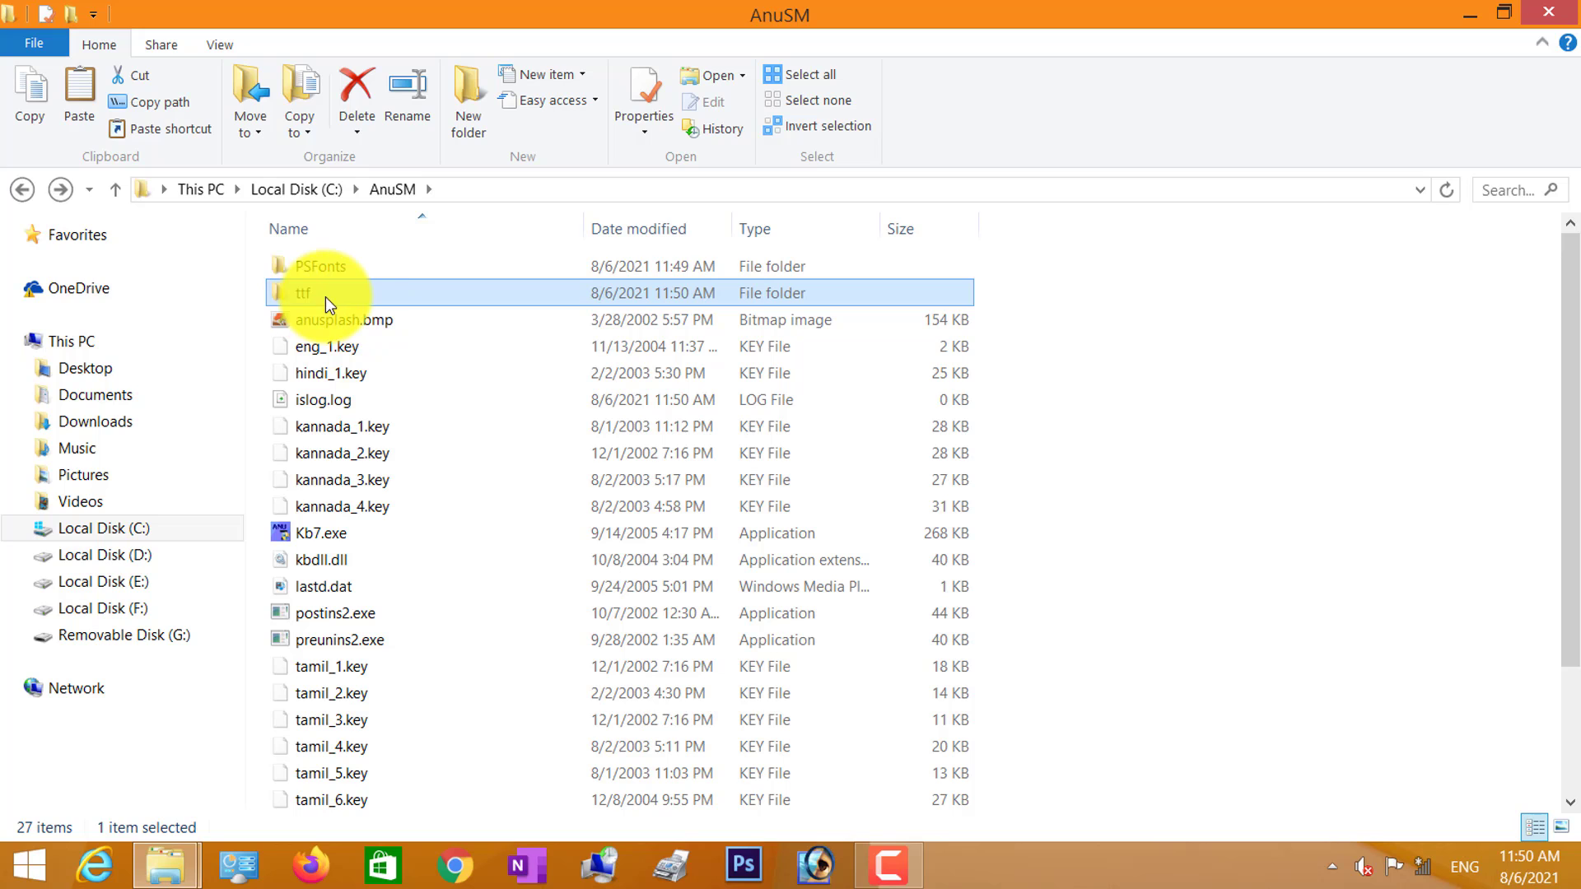
double_click(328, 296)
click(474, 372)
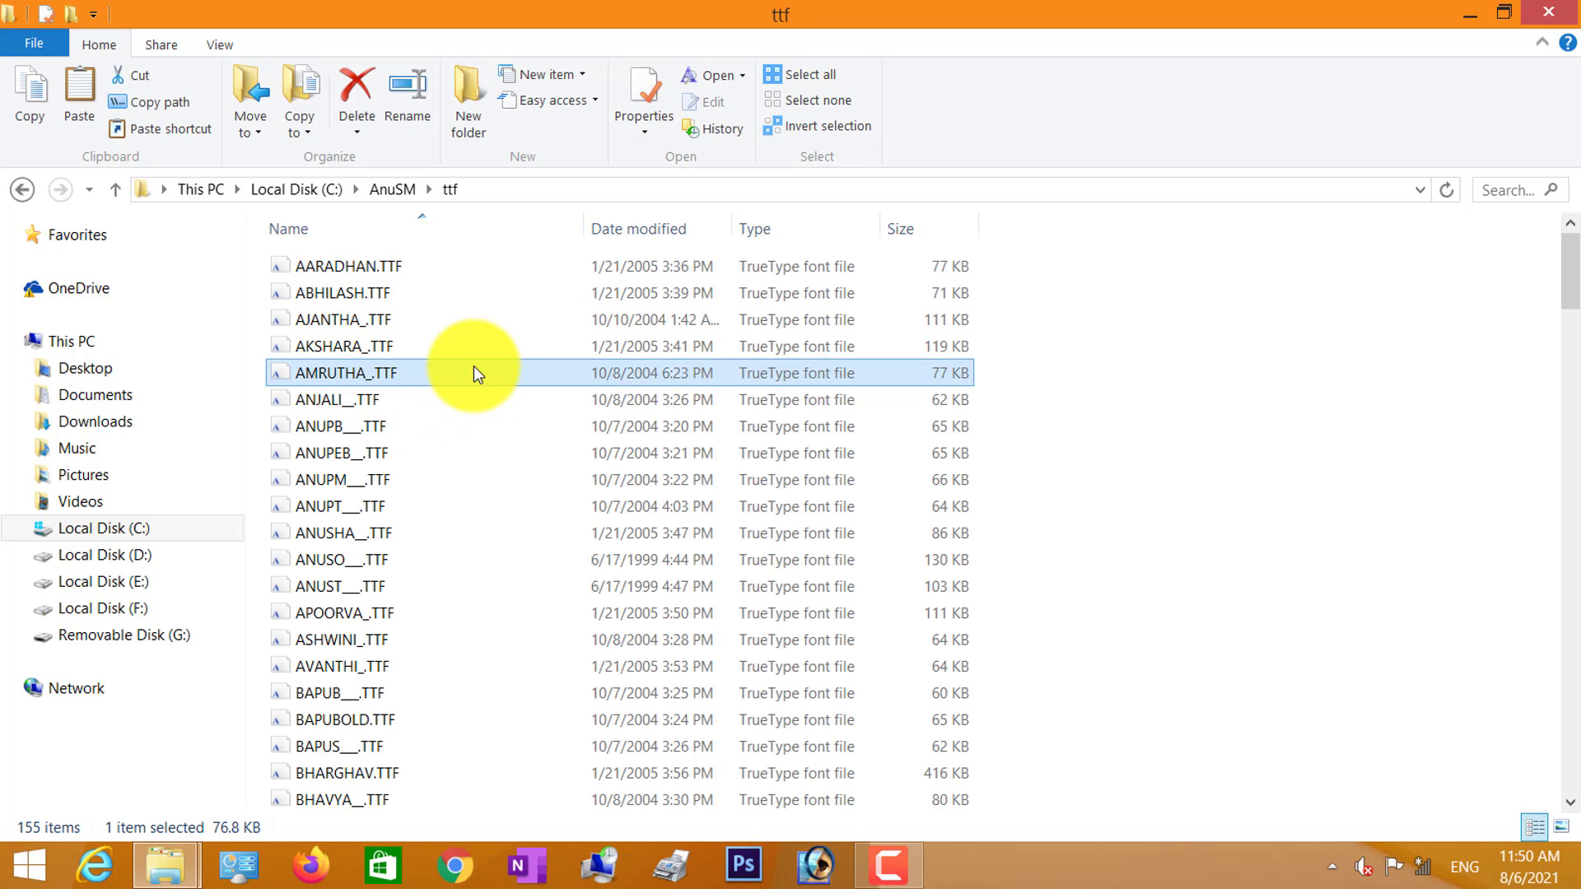
key(ctrl+a)
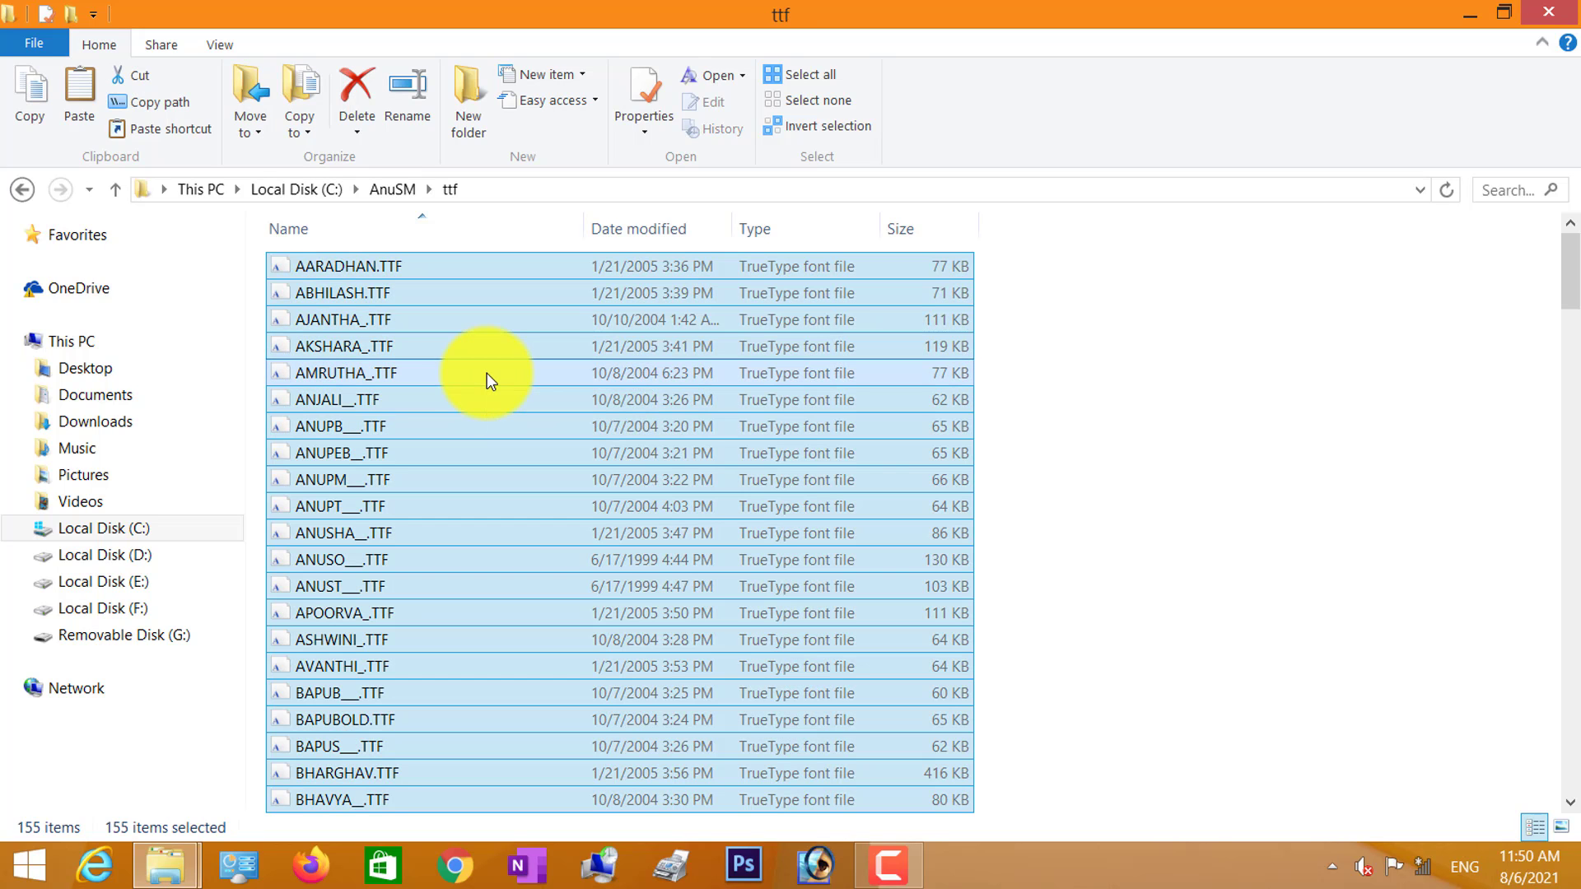
right_click(469, 372)
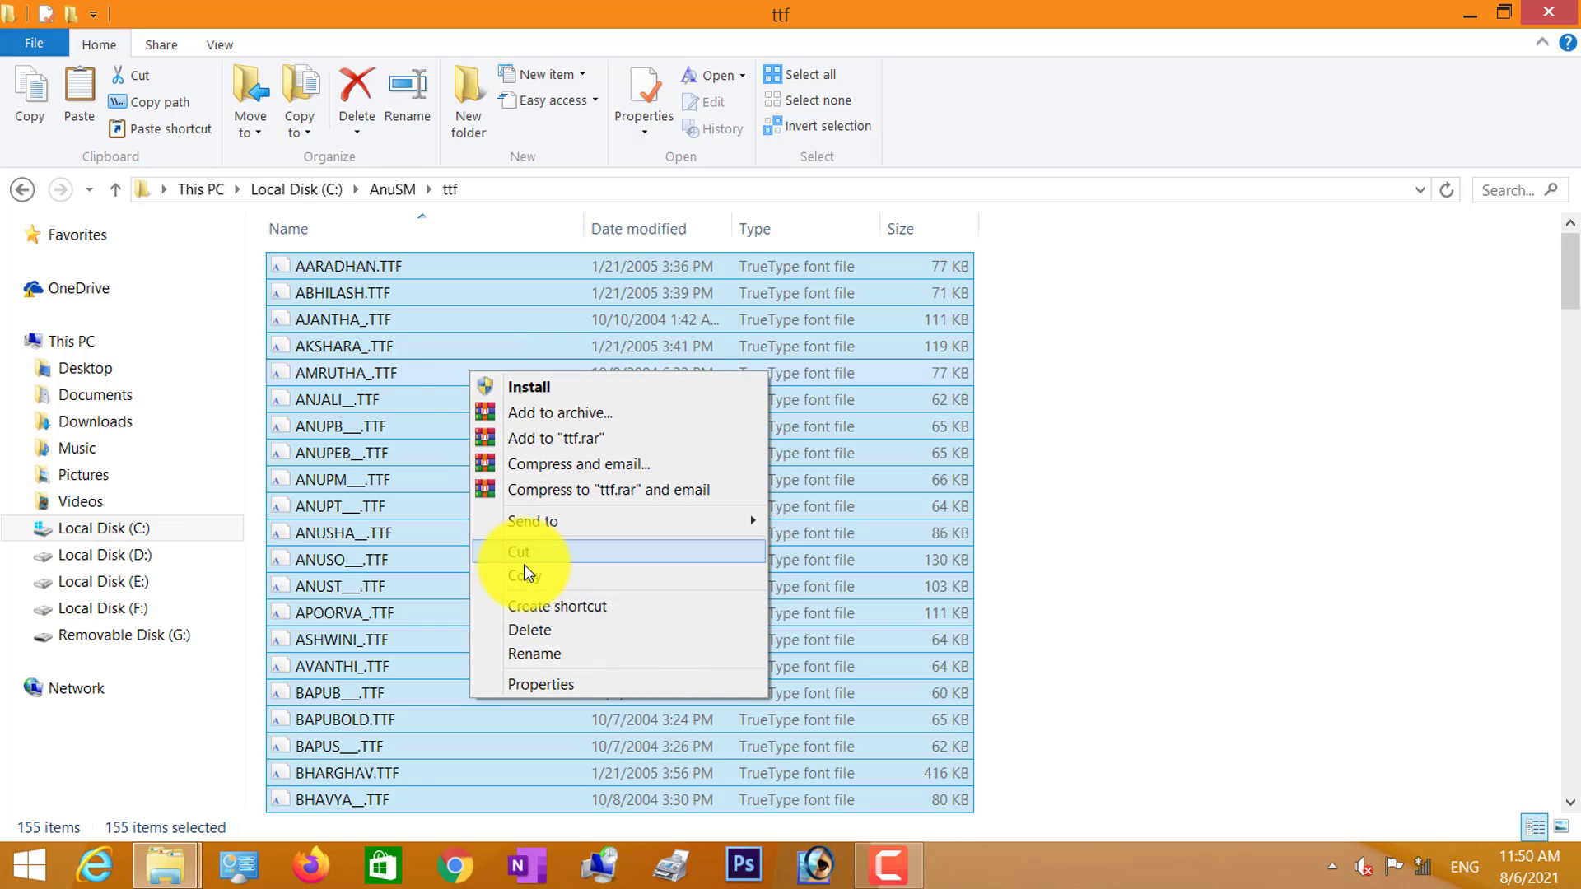
click(543, 571)
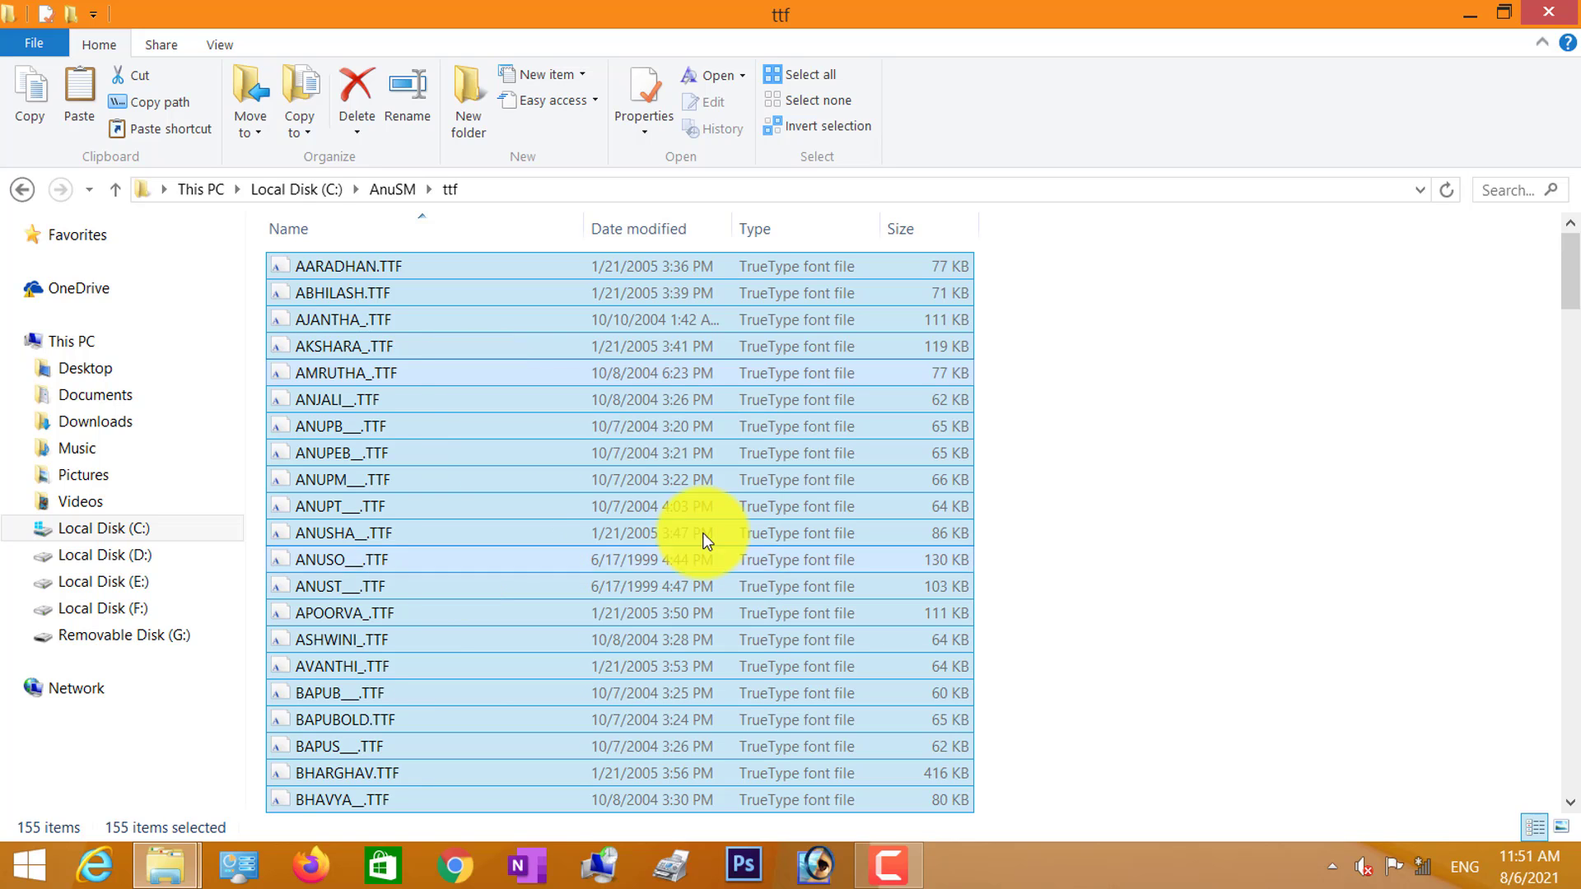
Close the open File Explorer windows and open the Windows Start screen.
click(1550, 10)
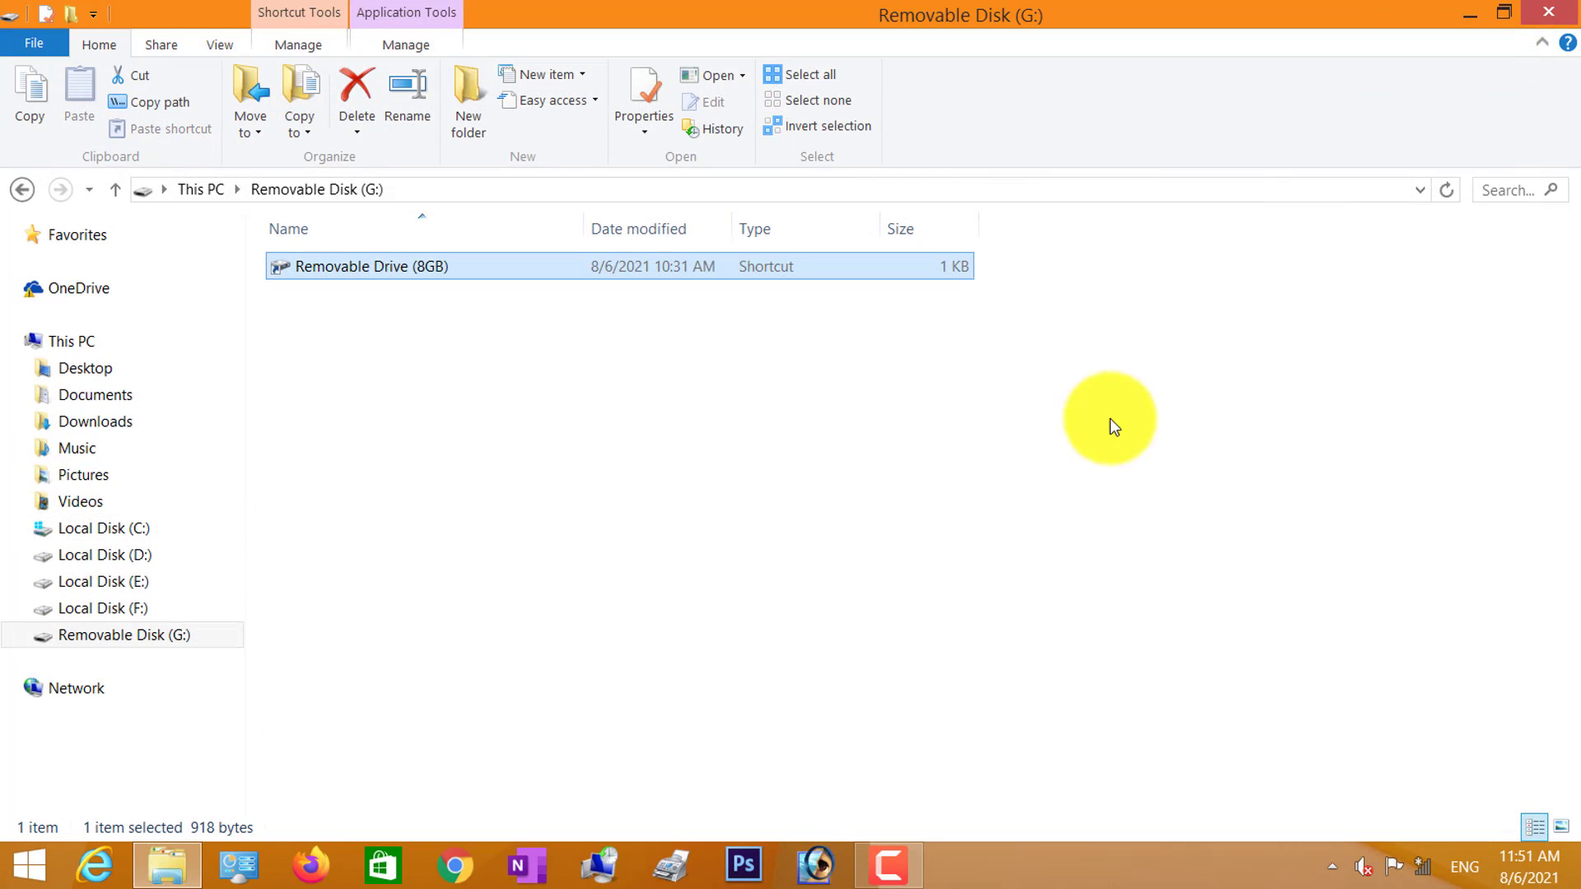
click(1539, 15)
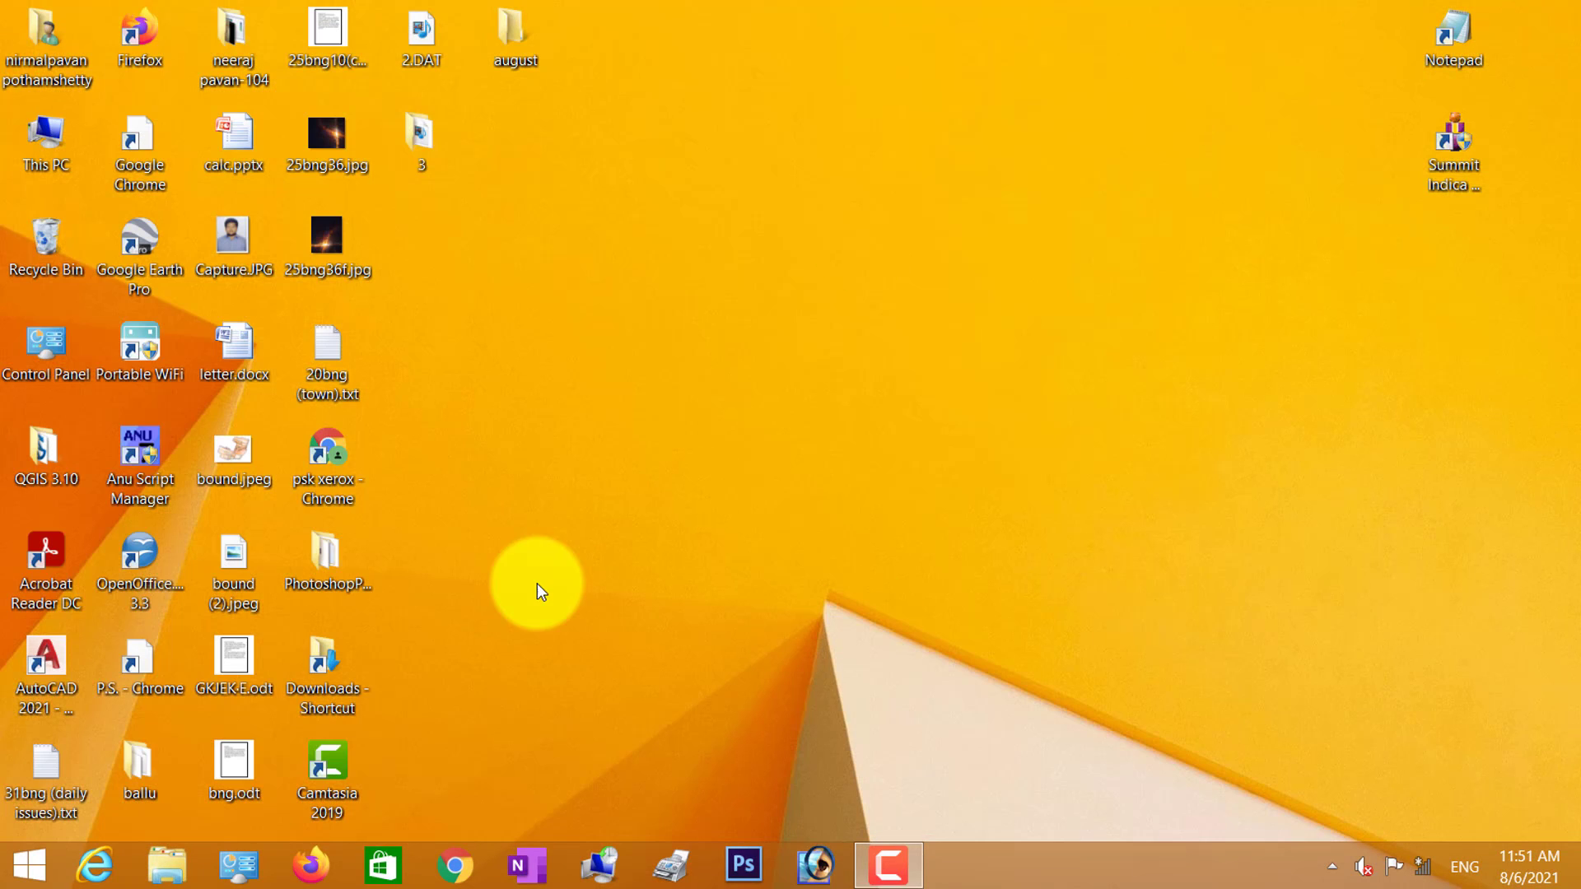
click(46, 868)
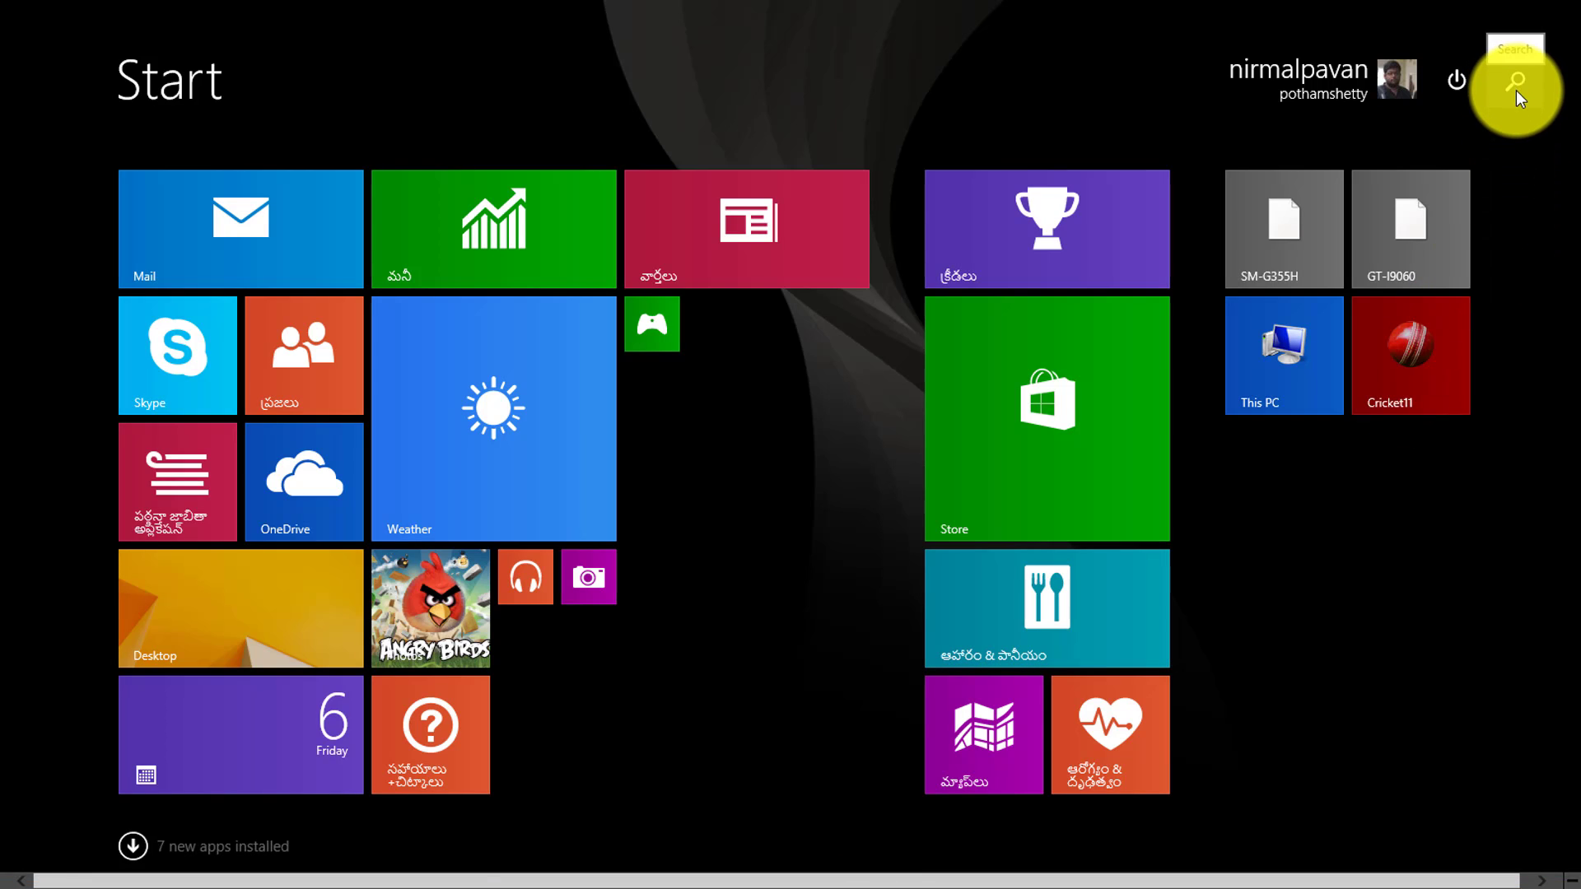
click(1518, 85)
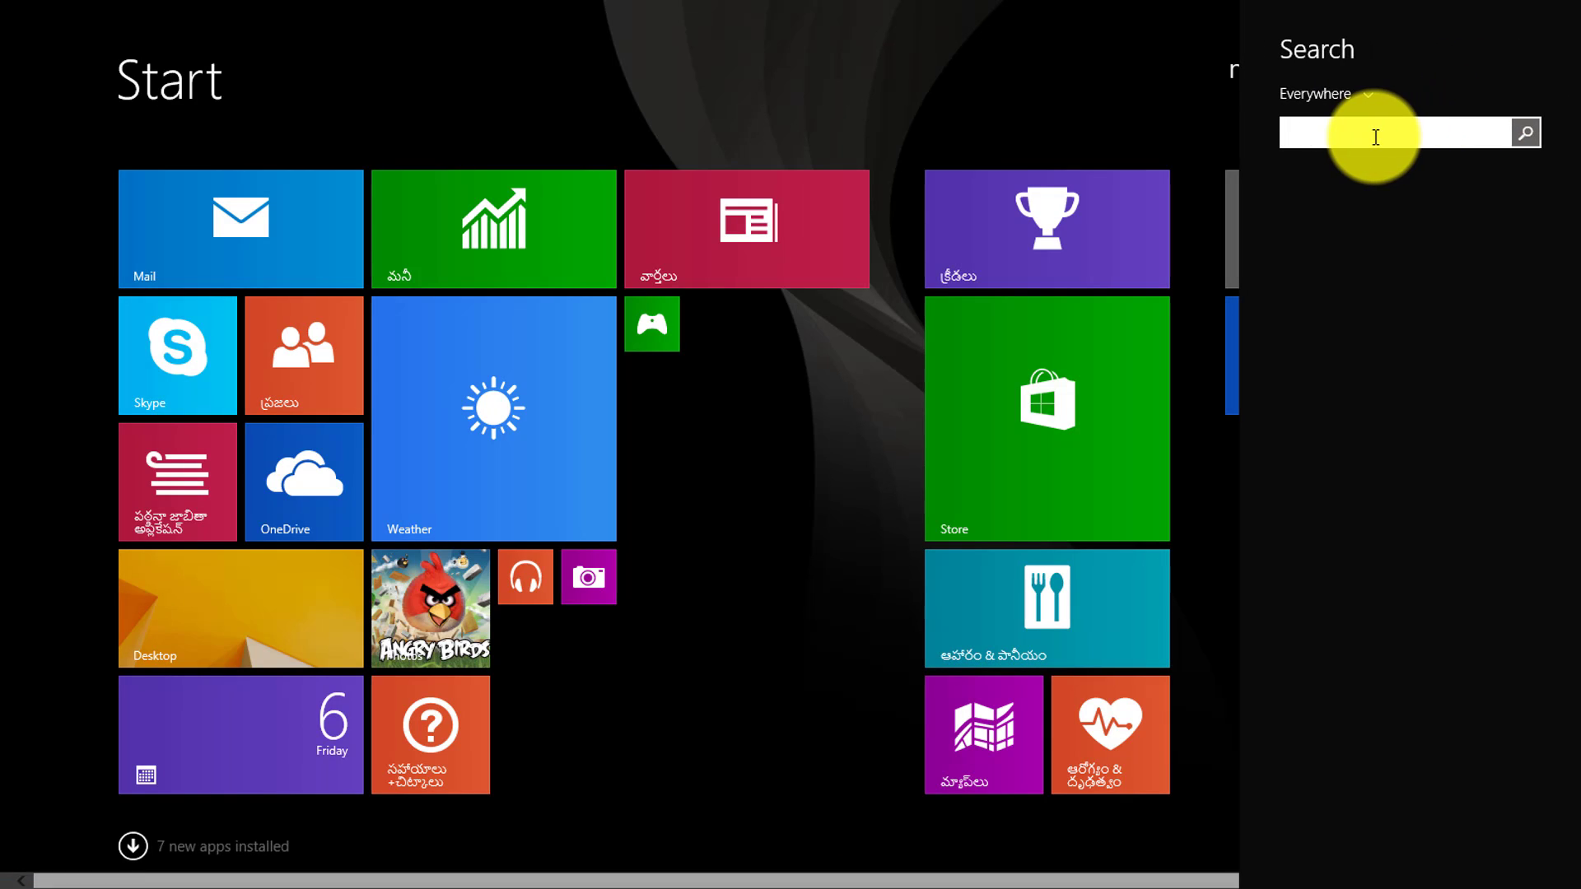
text(control Panel)
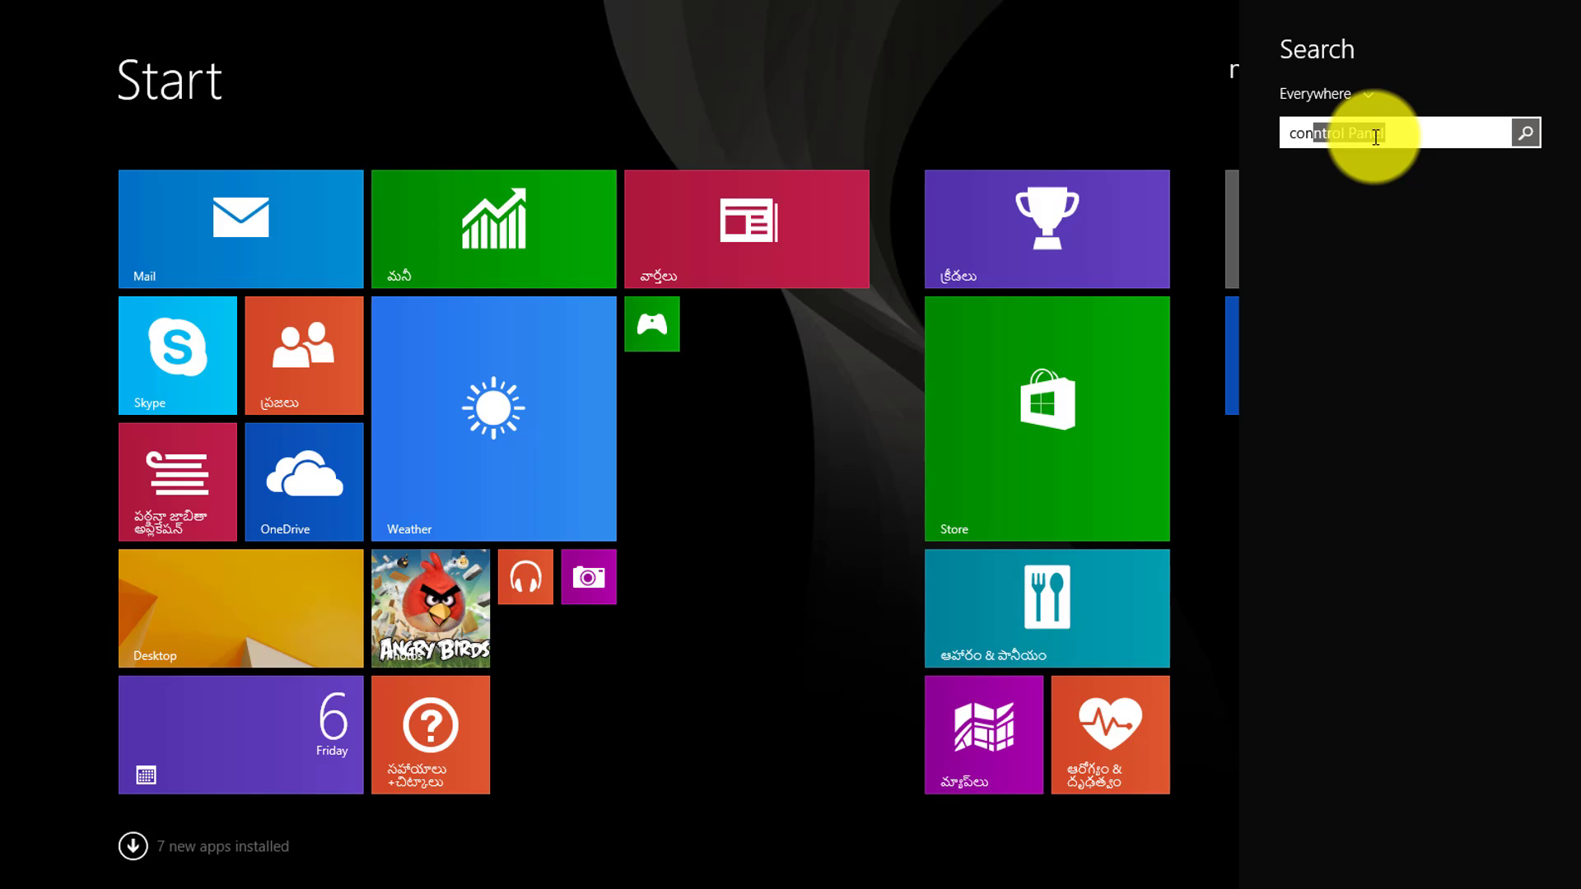
key(Return)
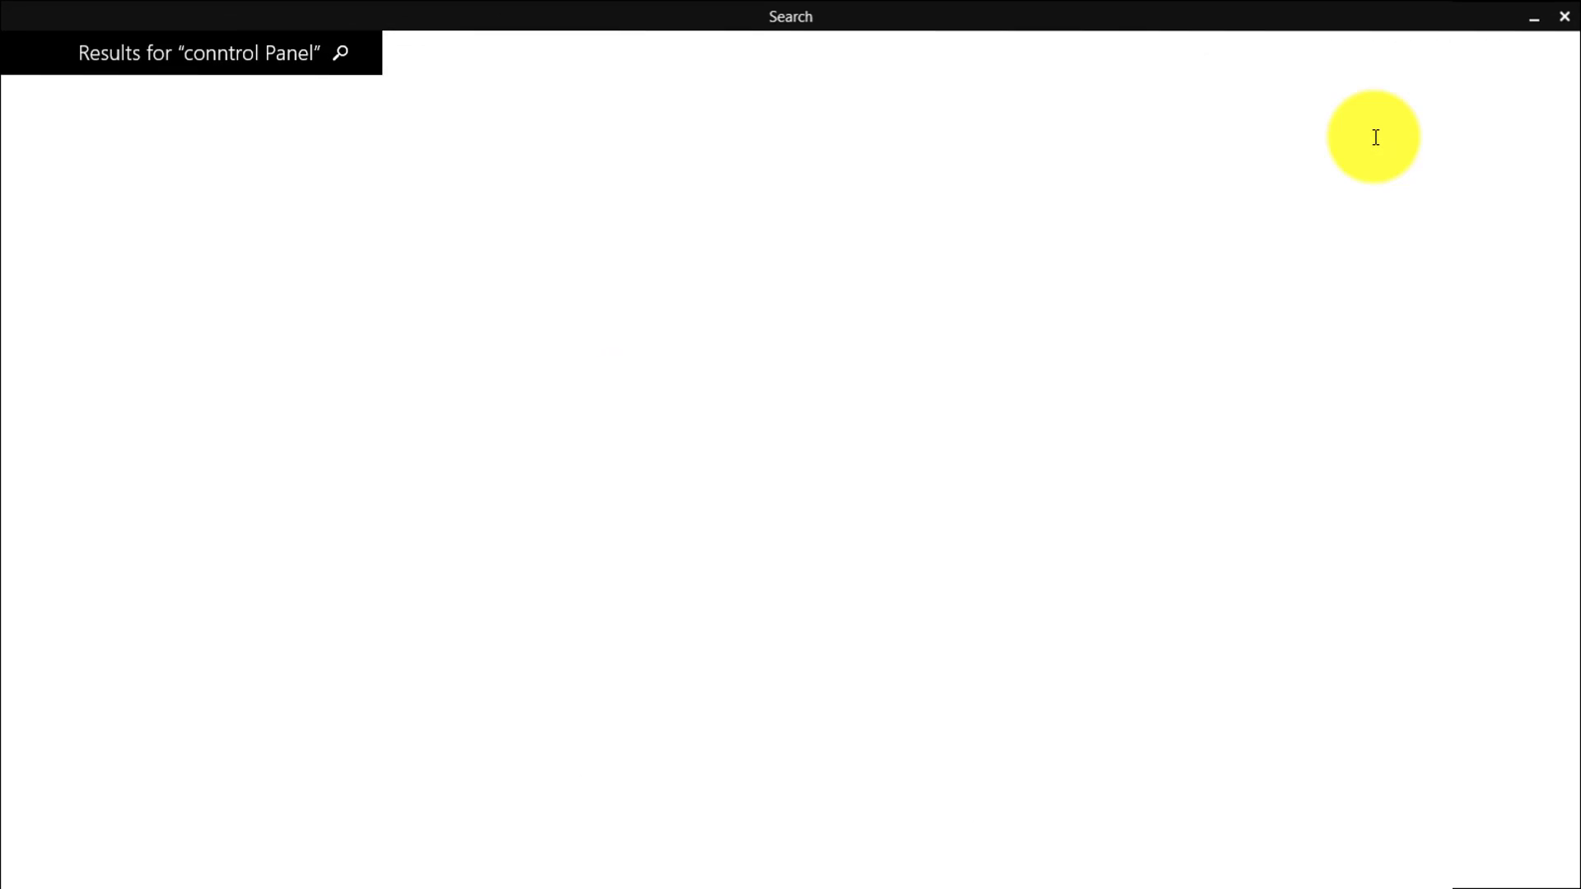
click(1570, 21)
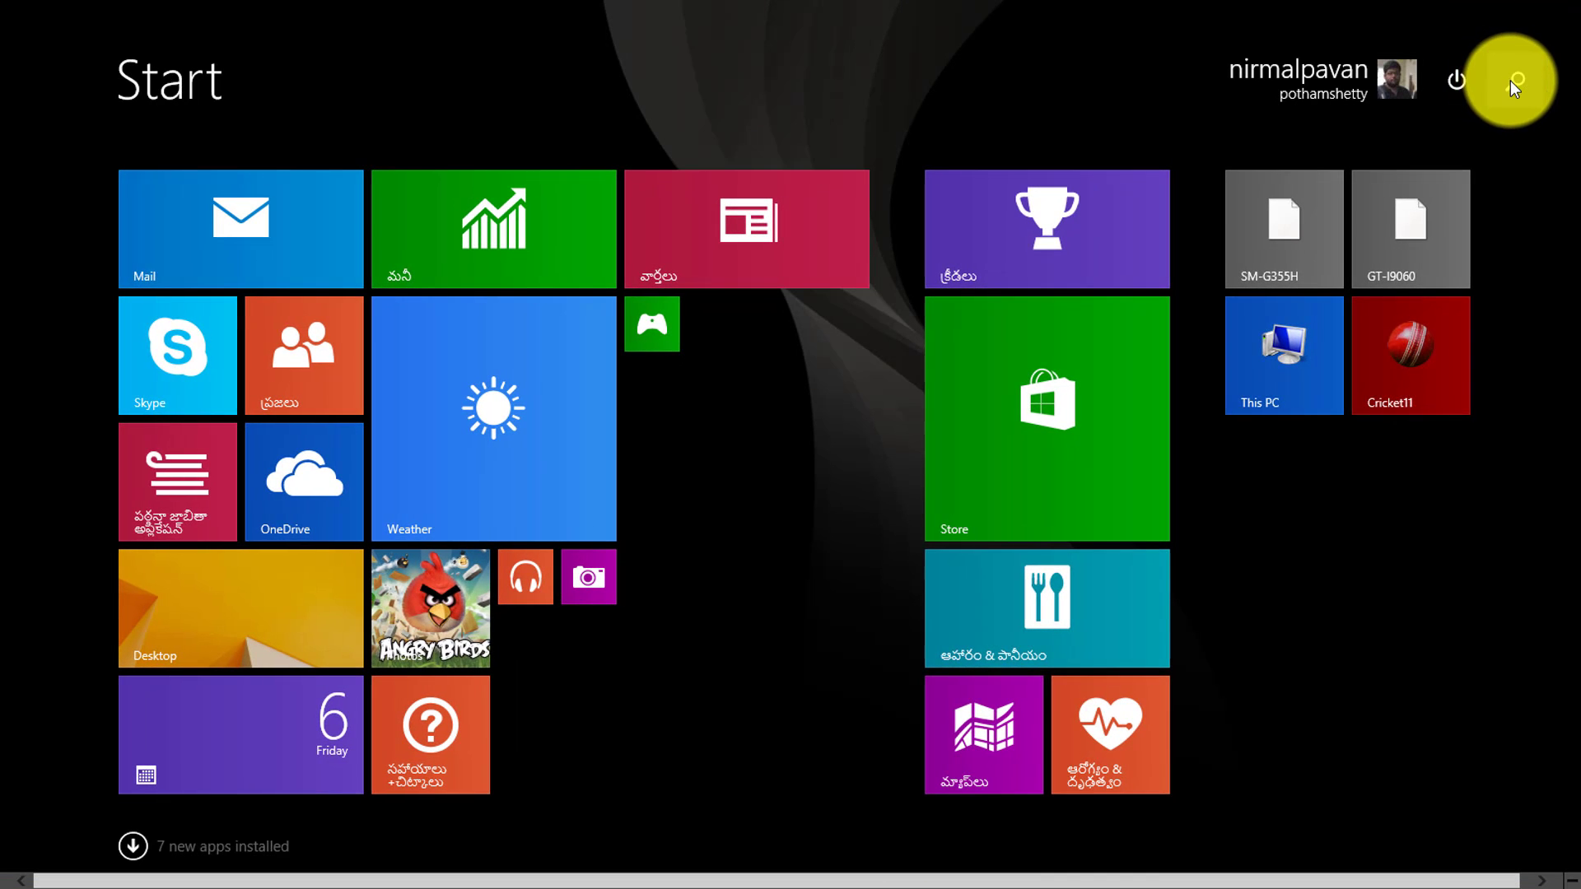
Search Windows for Control Panel and open its Fonts folder under Appearance and Personalization.
click(1533, 75)
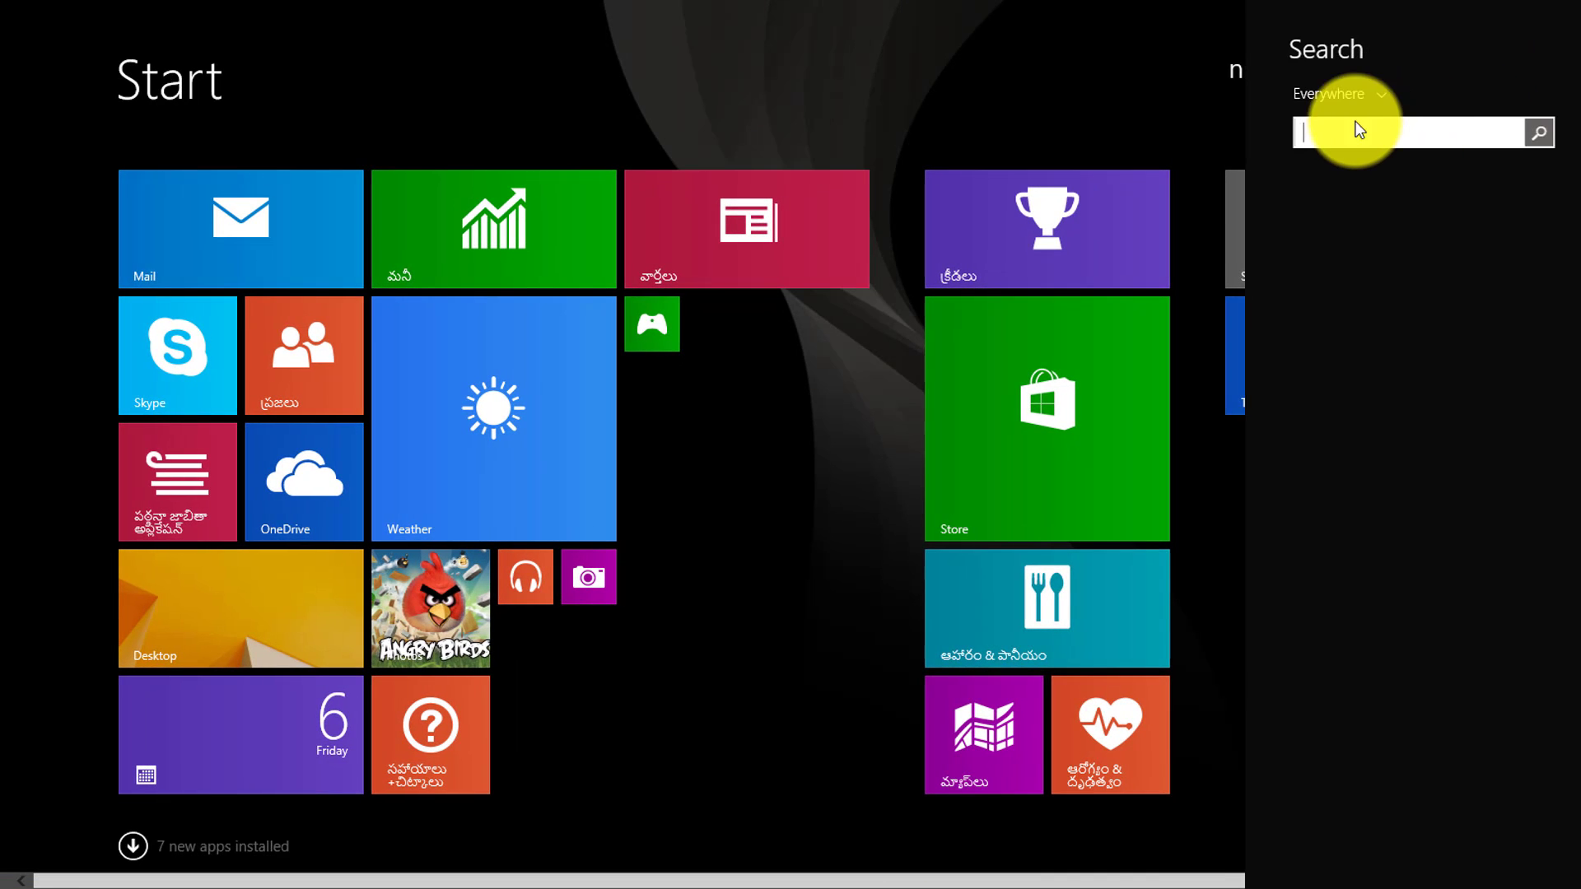
text(control Panel)
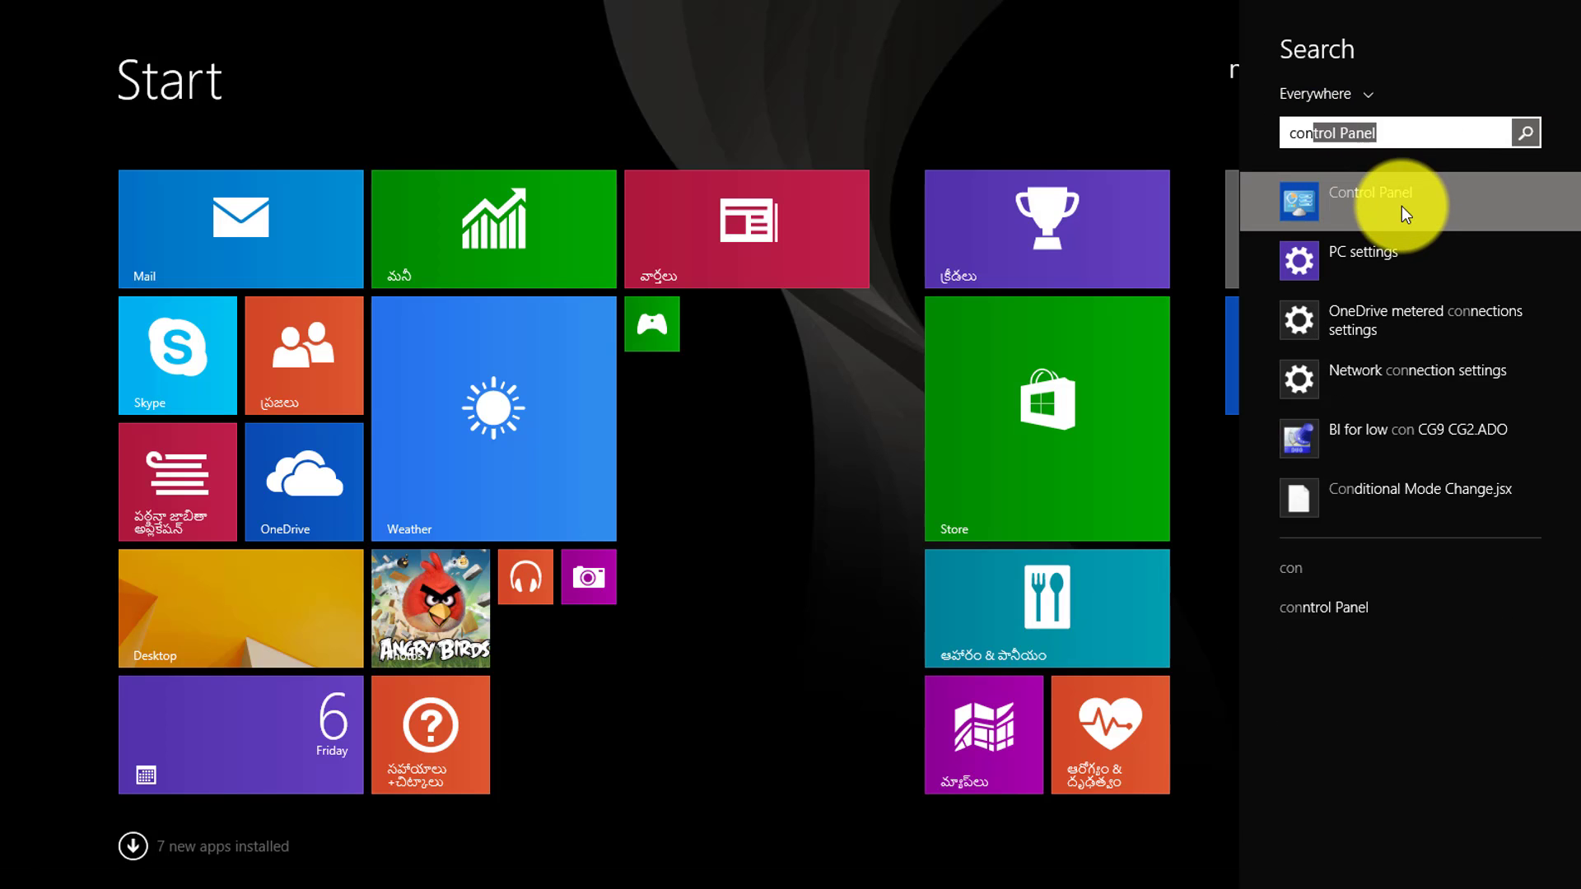
click(1402, 206)
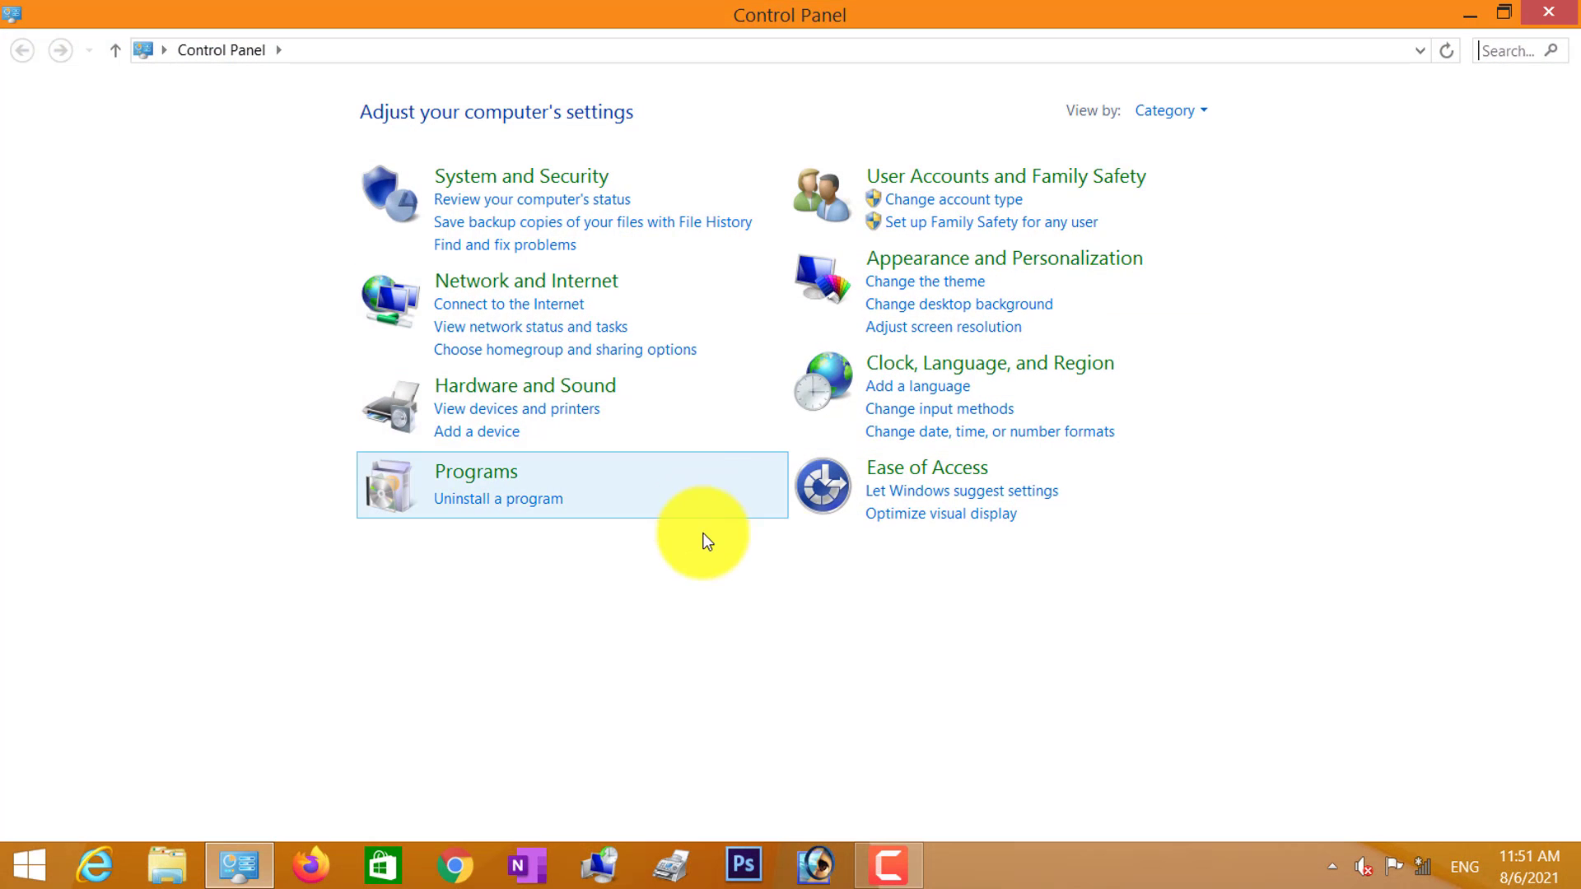
click(1037, 261)
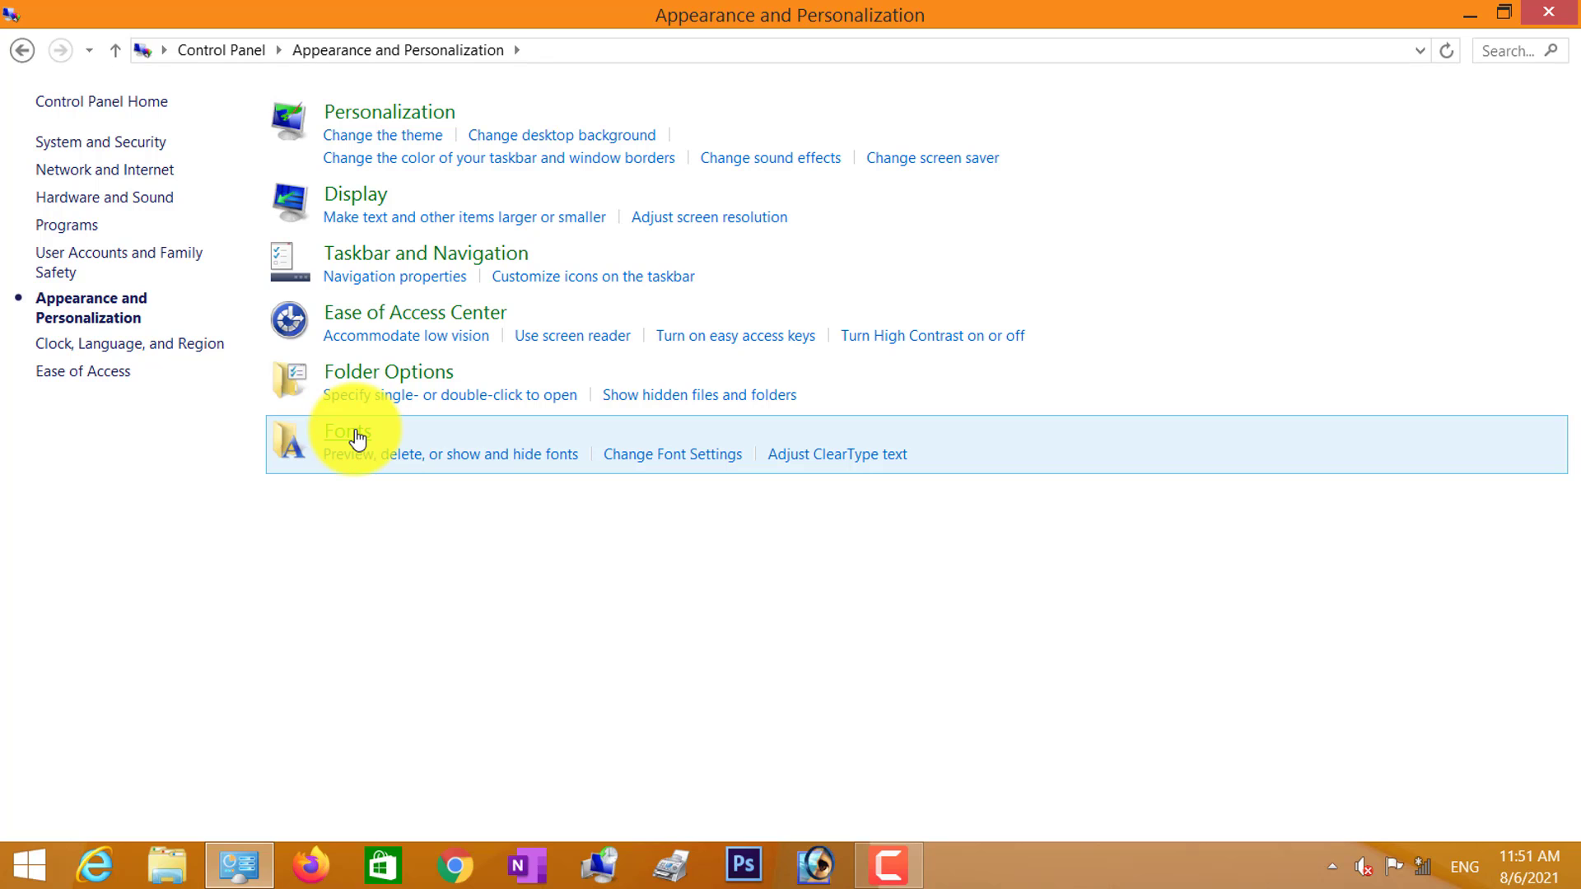
click(357, 435)
click(354, 429)
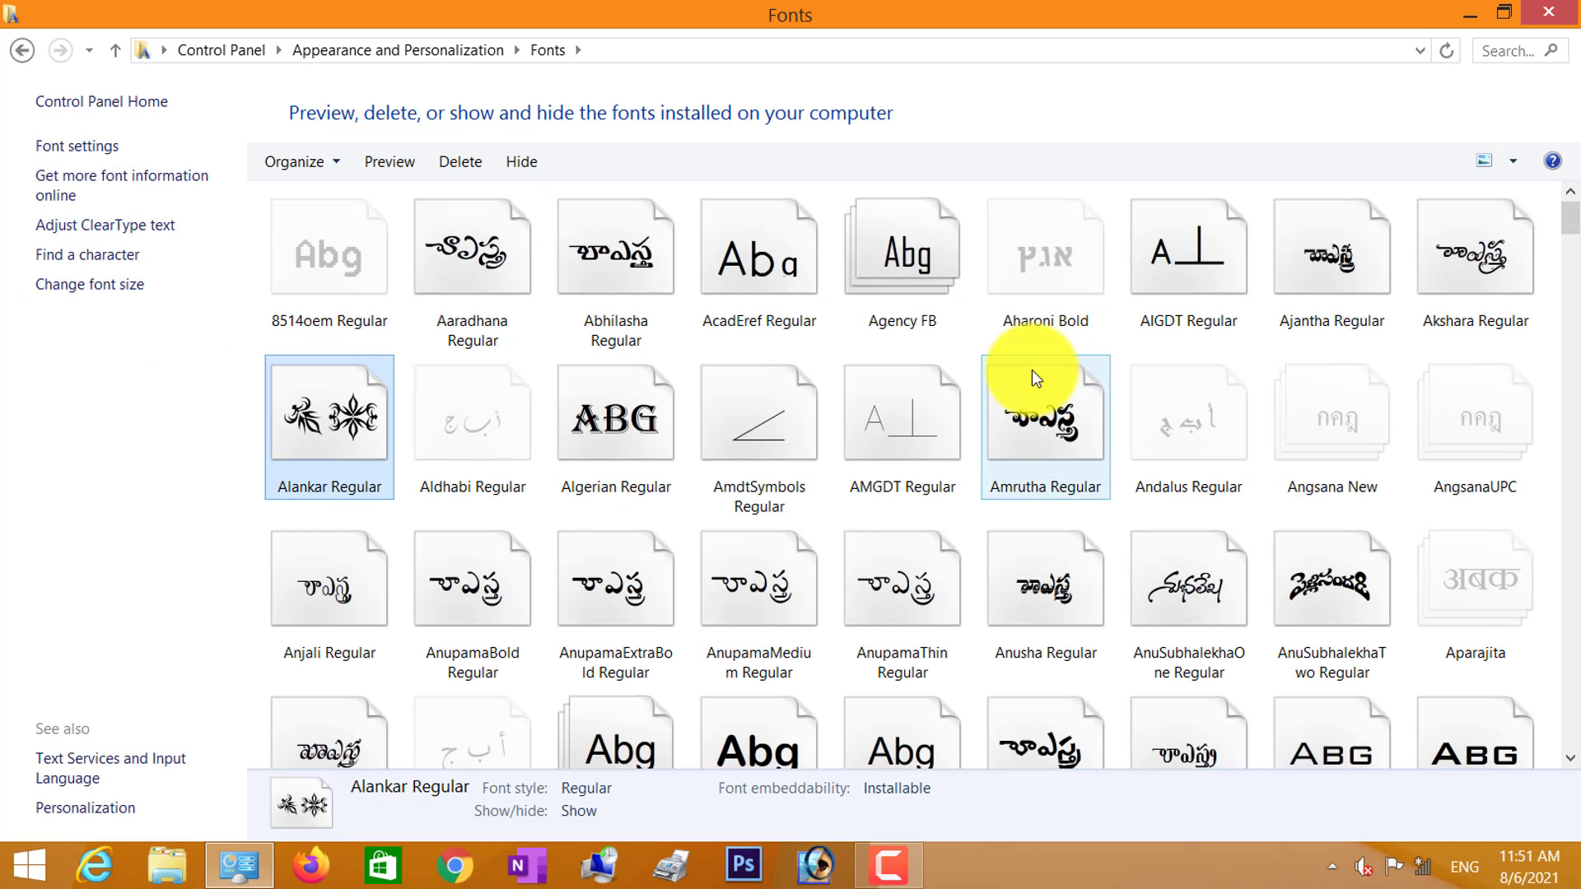
Paste the copied font files into the Fonts folder, declining to replace Amrutha but accepting replacement at AnupamaMedium, and close the Fonts window.
right_click(963, 332)
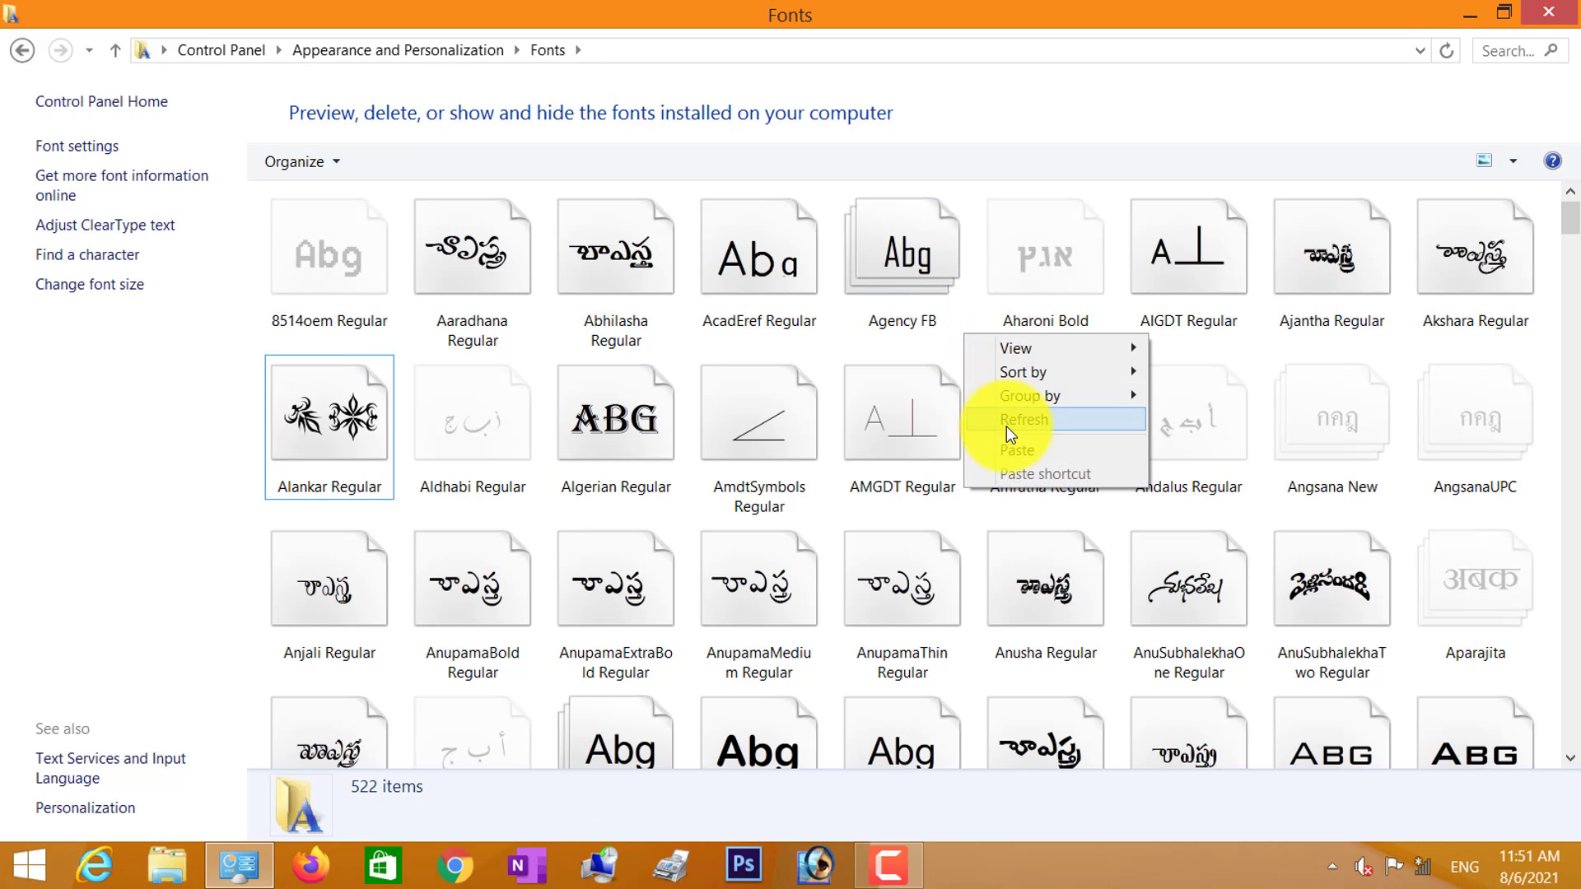
click(1061, 448)
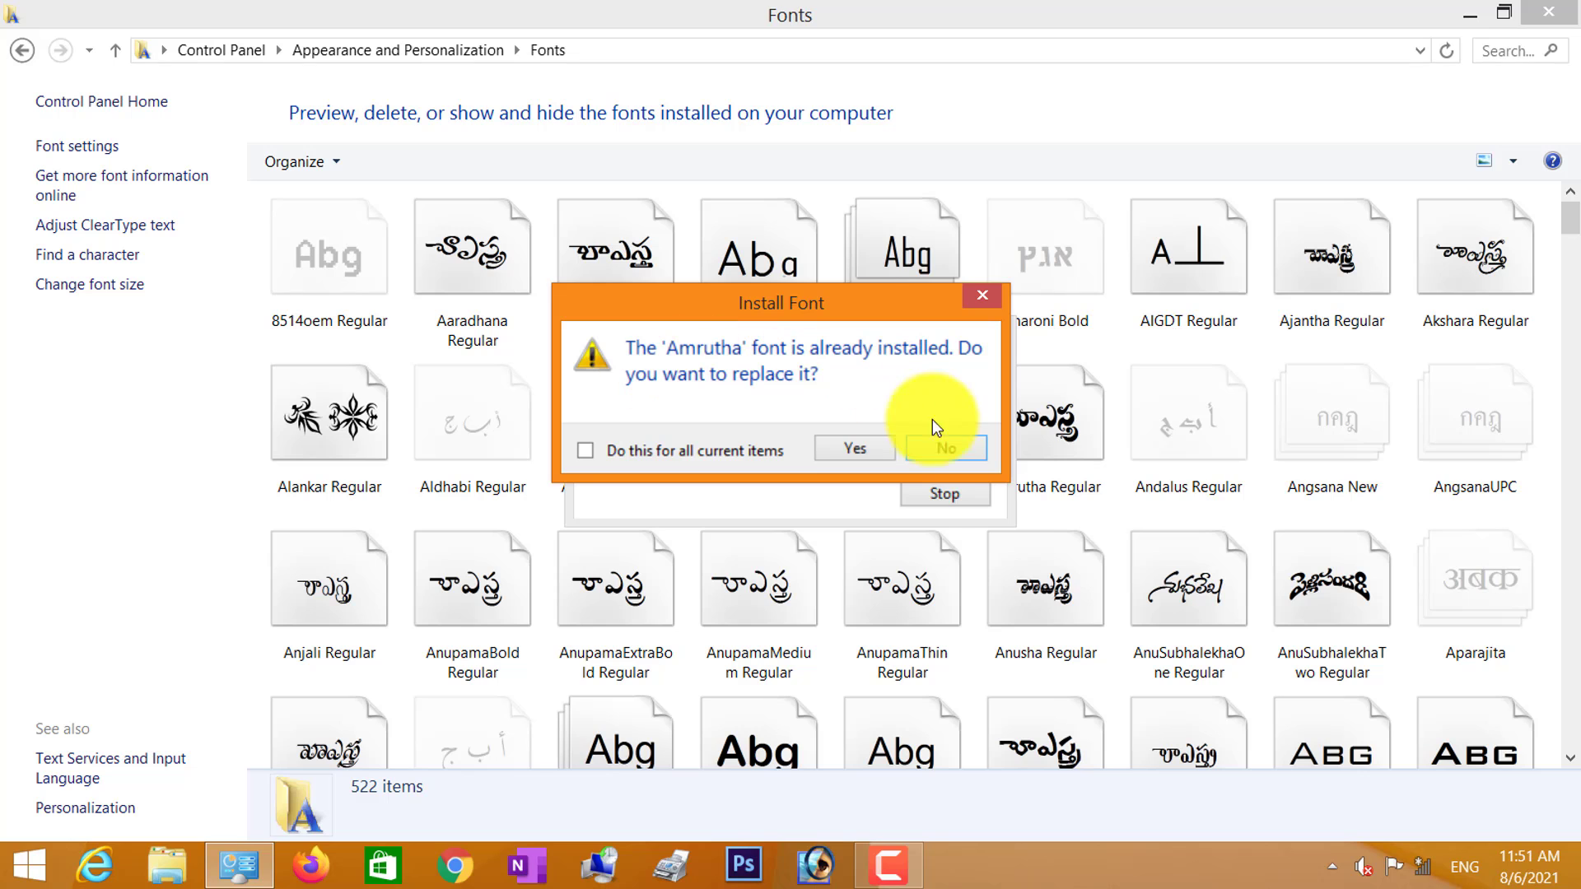
click(945, 449)
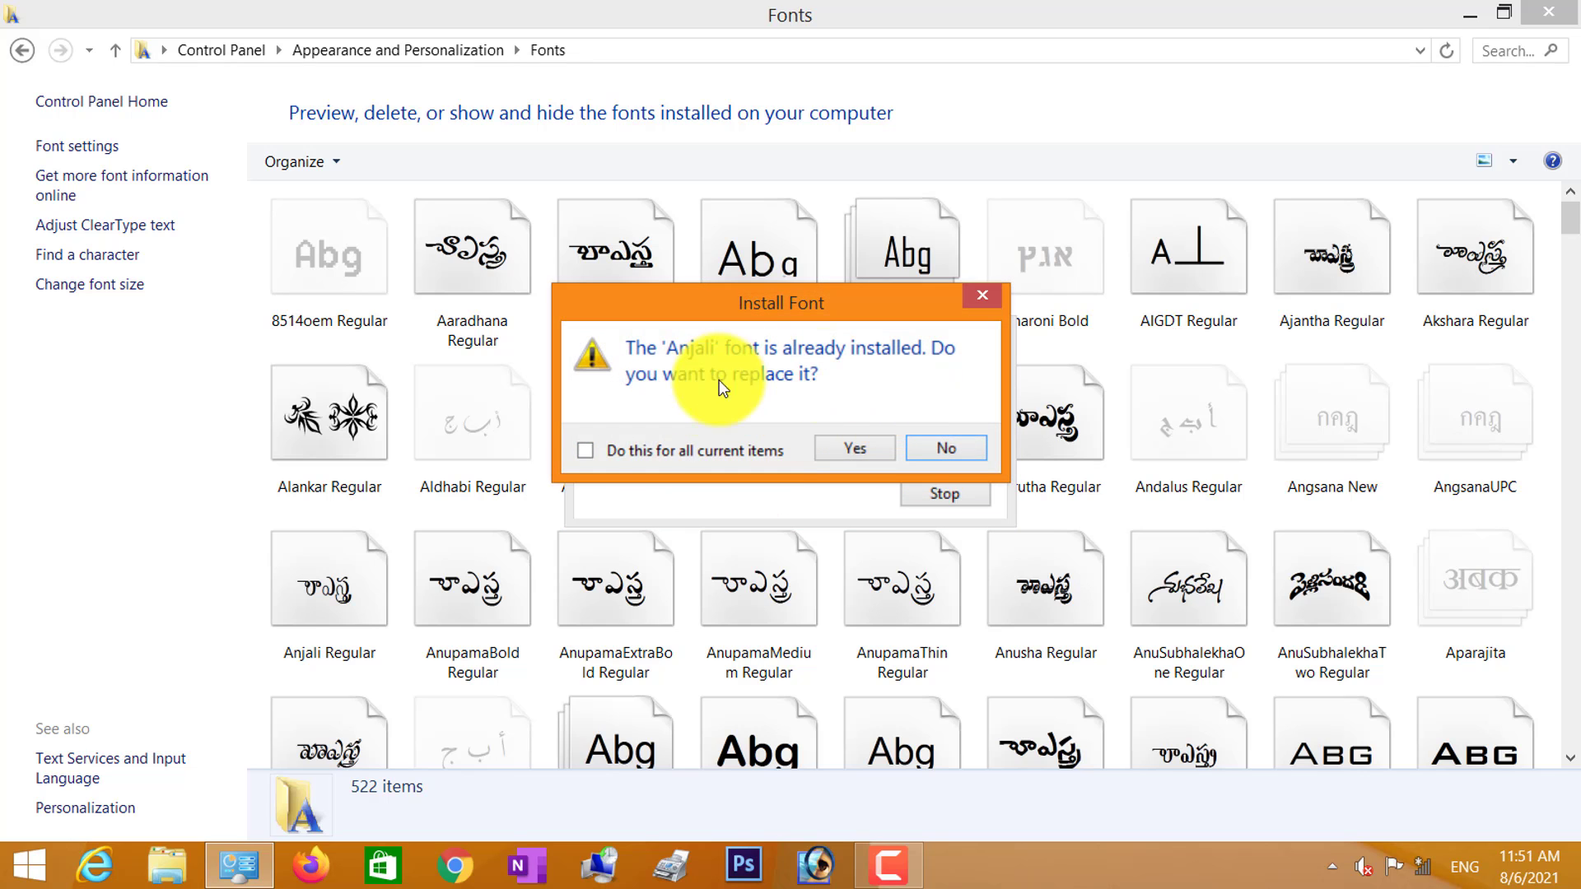
click(984, 297)
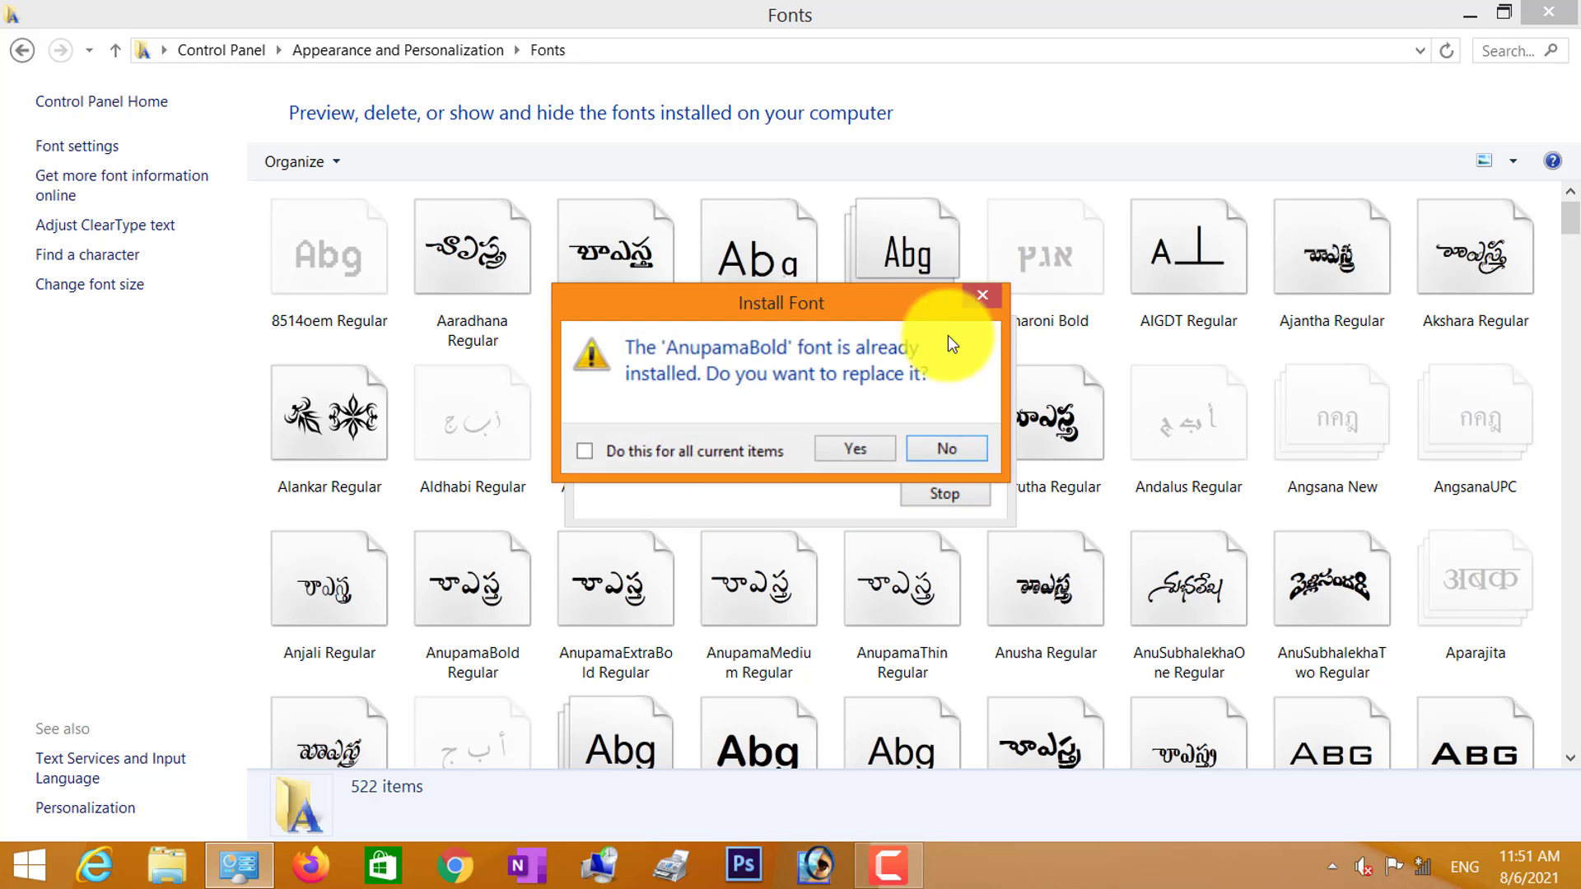
click(982, 301)
click(982, 299)
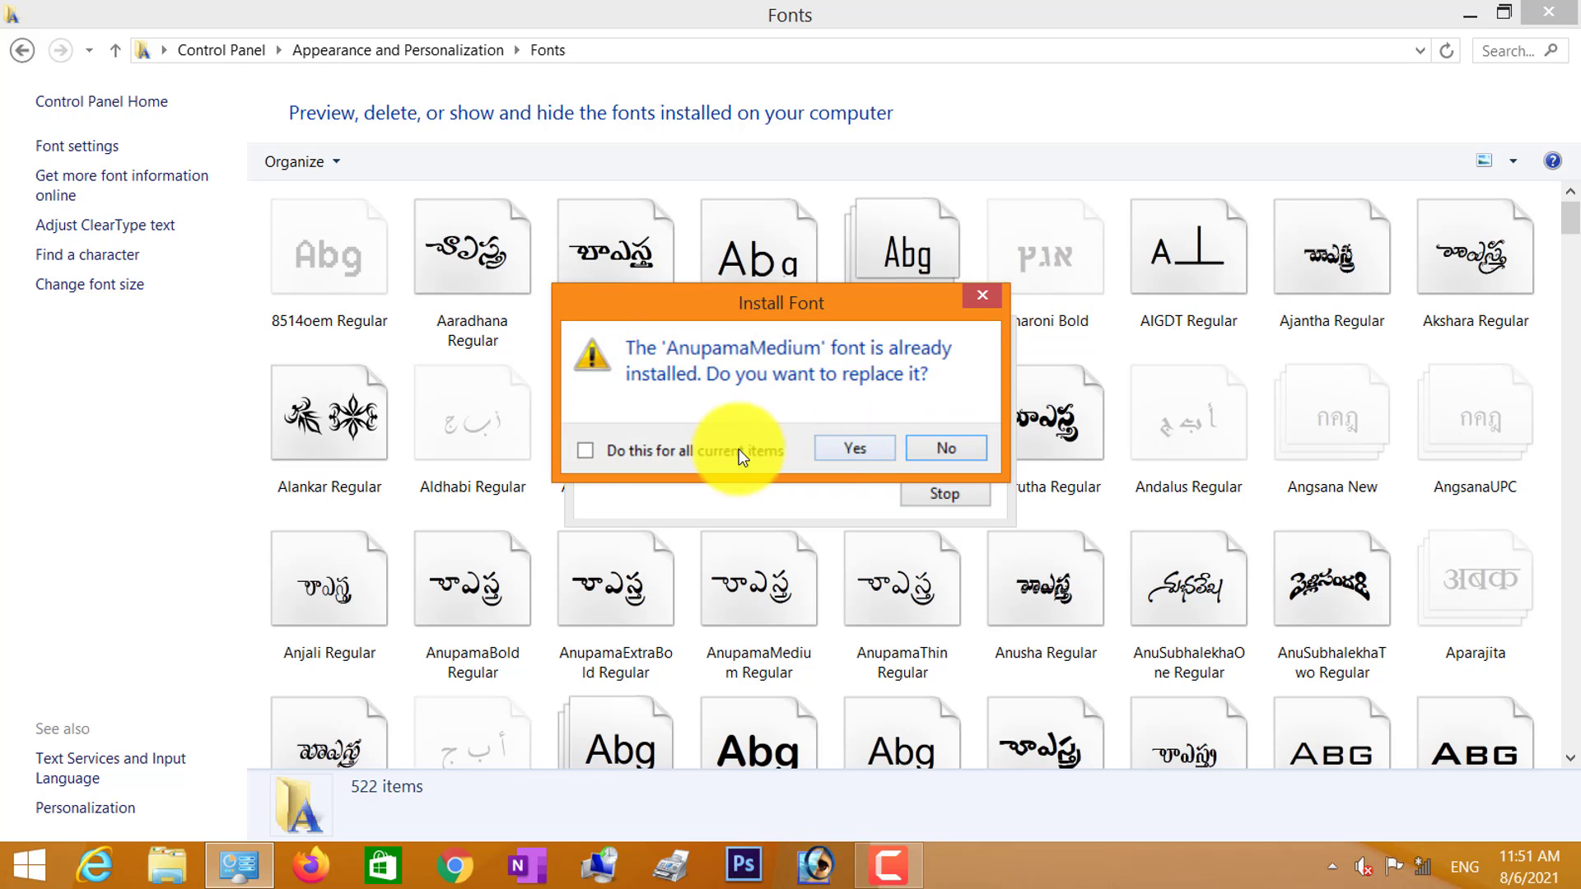
click(832, 457)
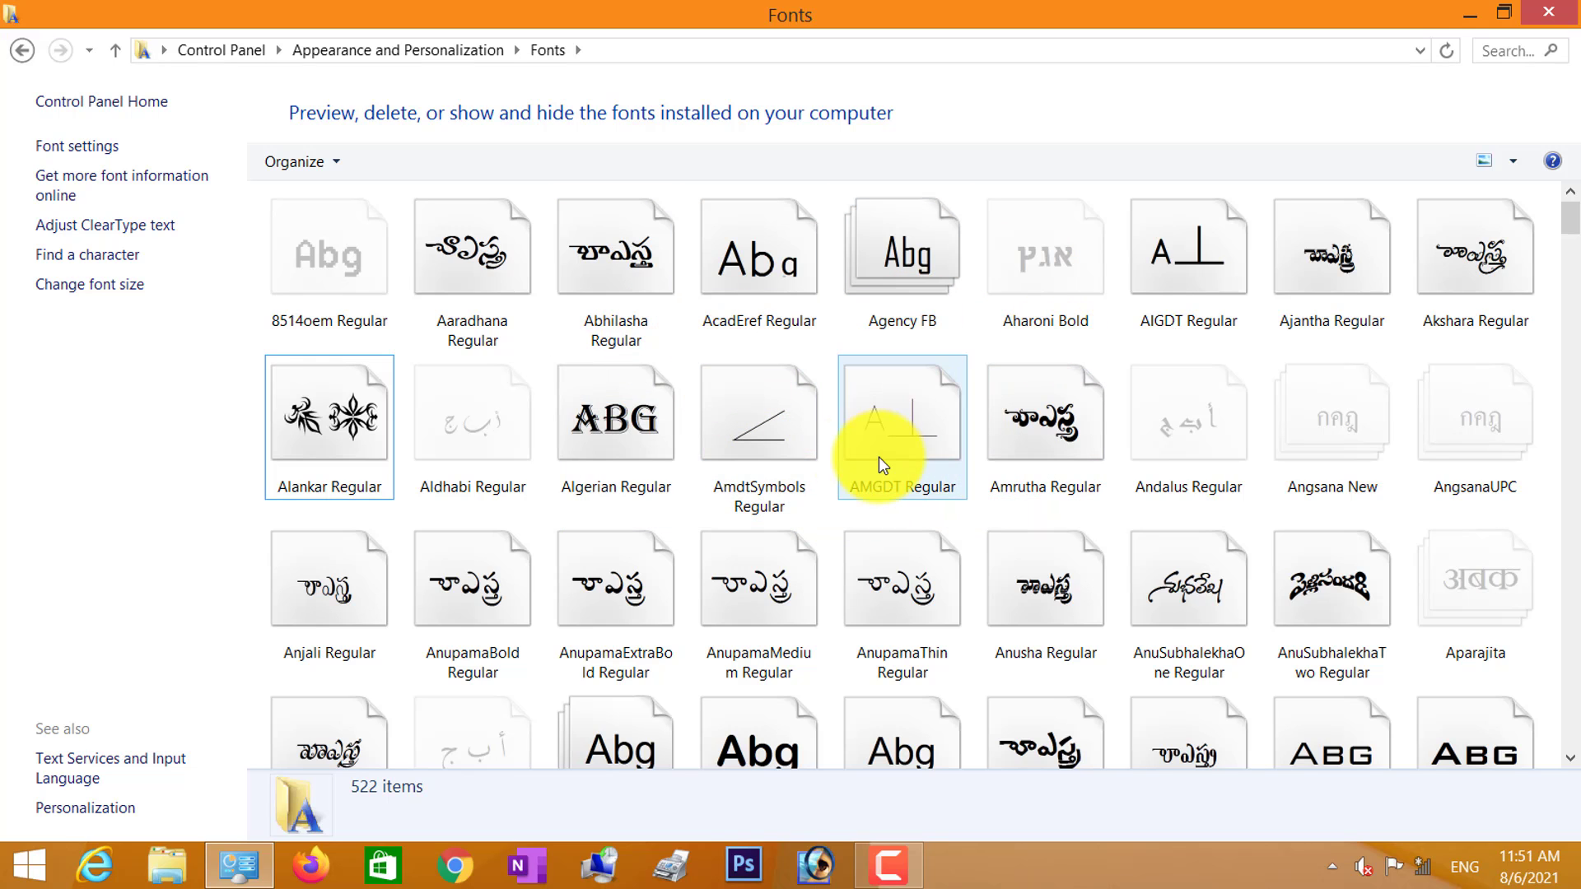
click(1548, 17)
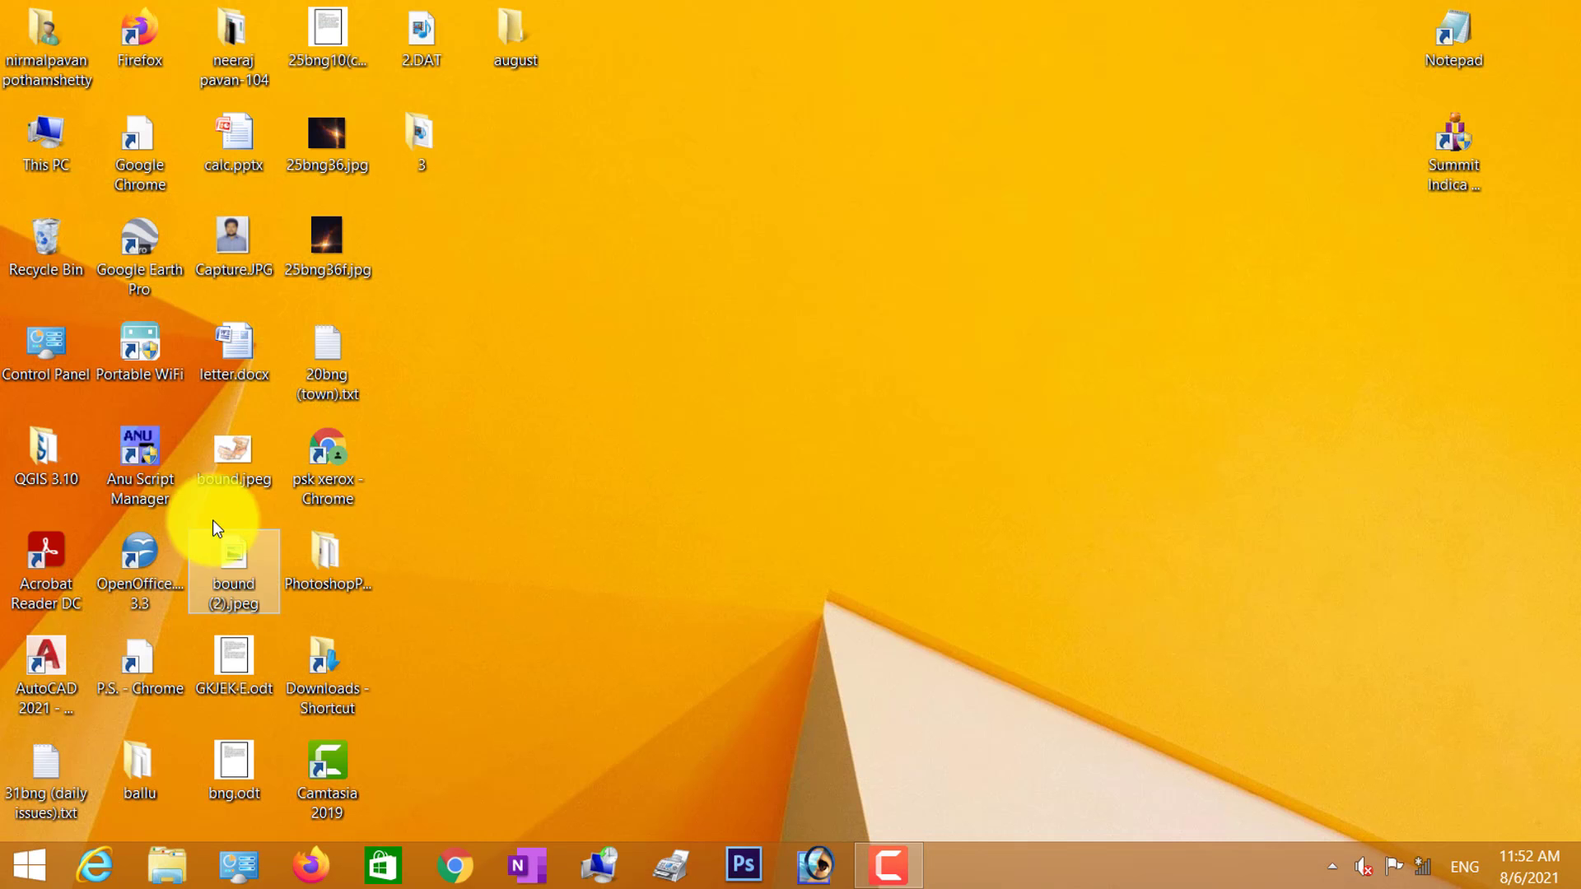
Check the compatibility settings of the Anu Script Manager desktop shortcut and accept them as they are.
click(157, 453)
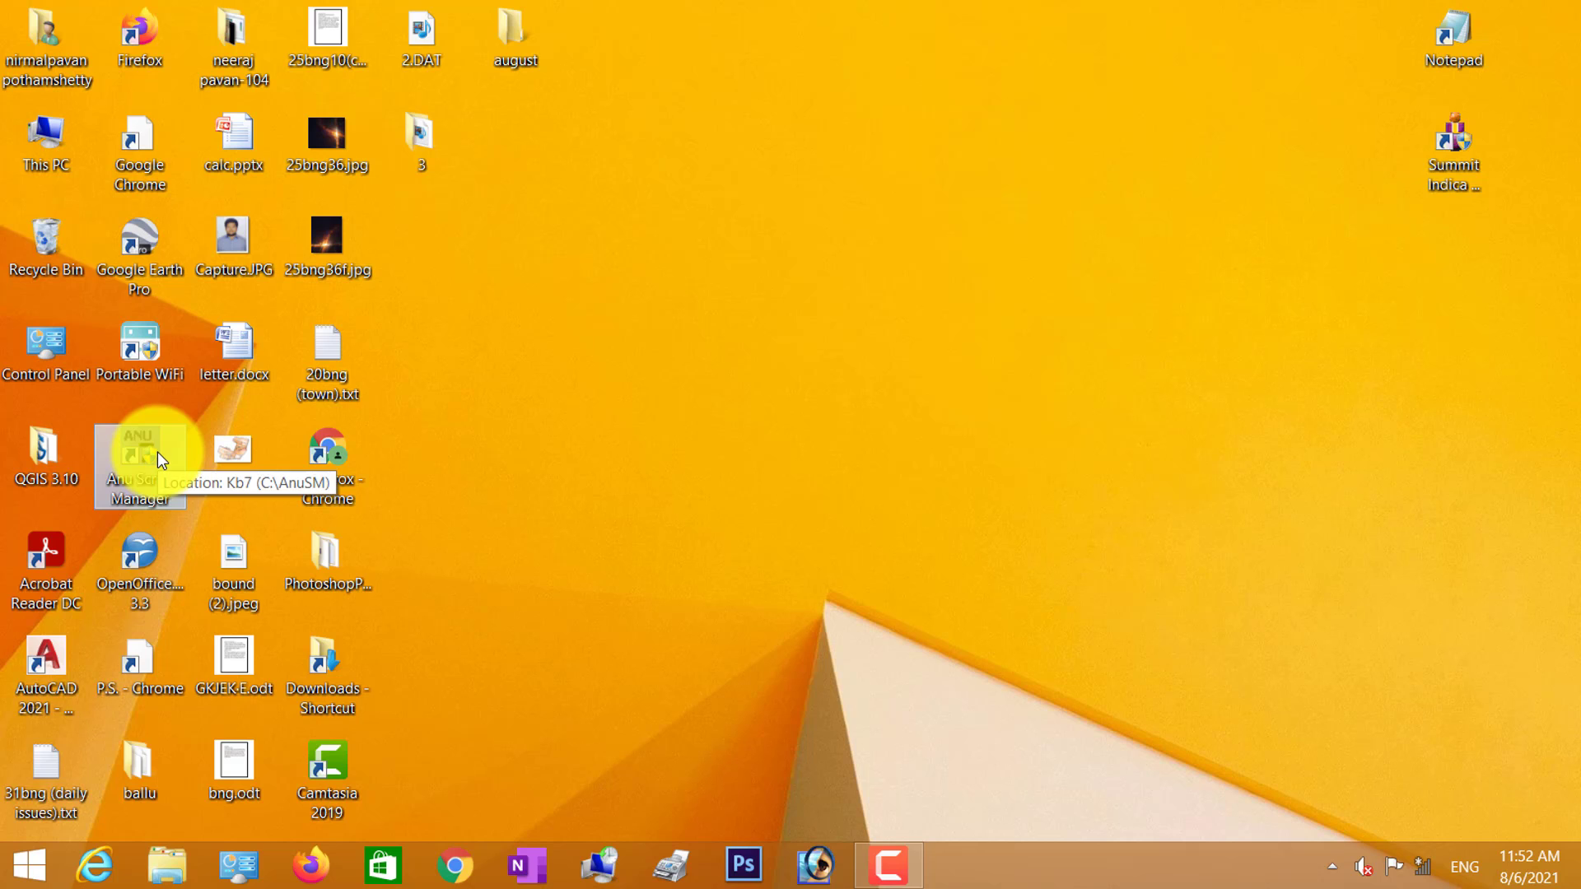
right_click(157, 453)
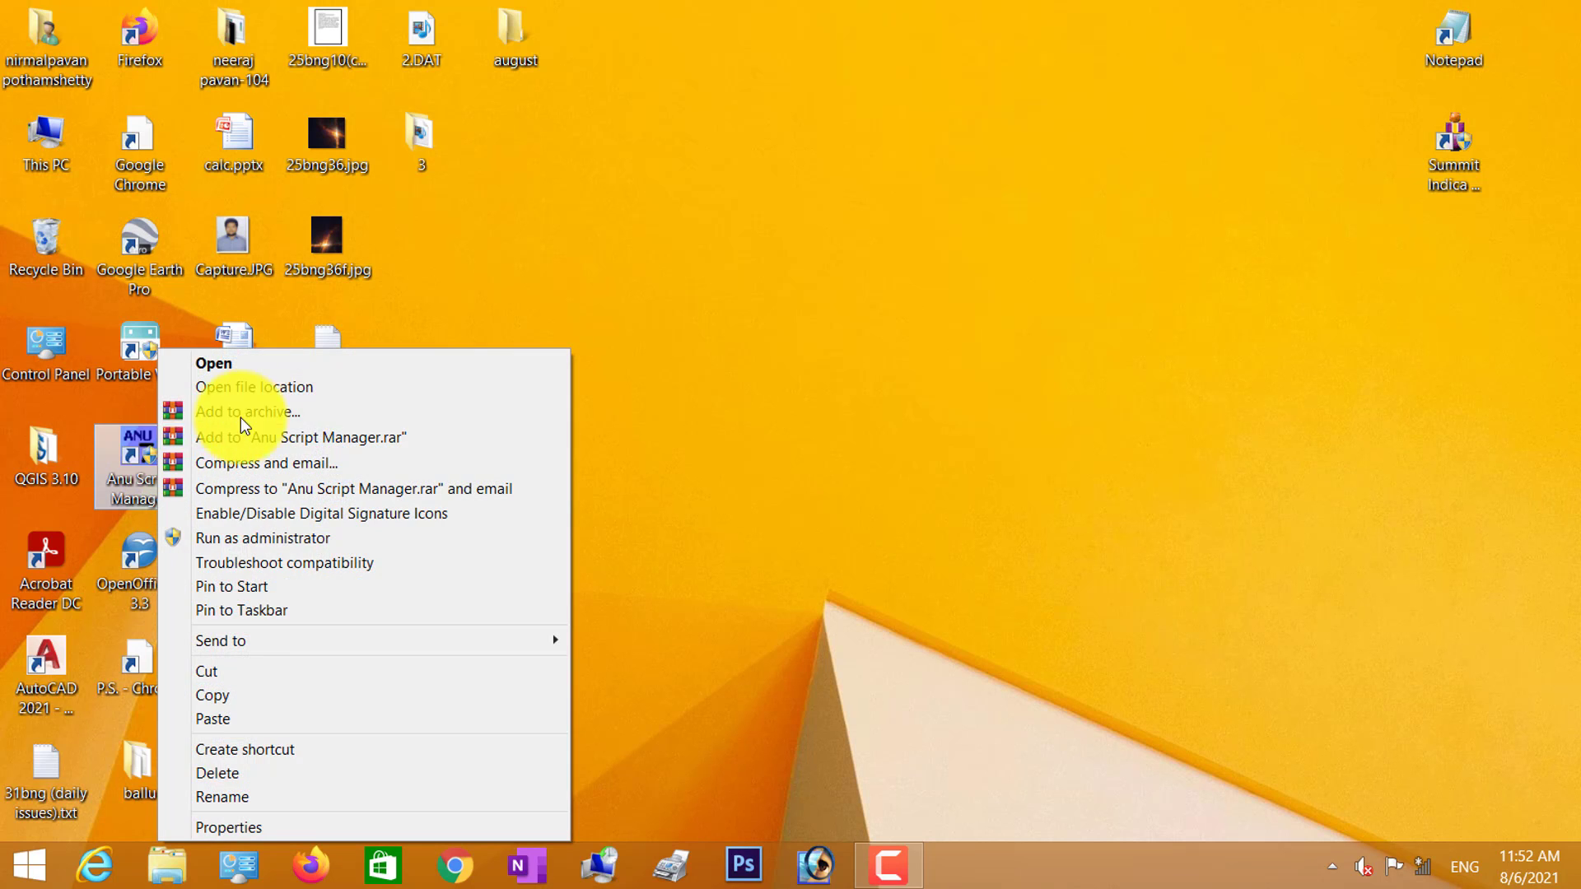
click(257, 829)
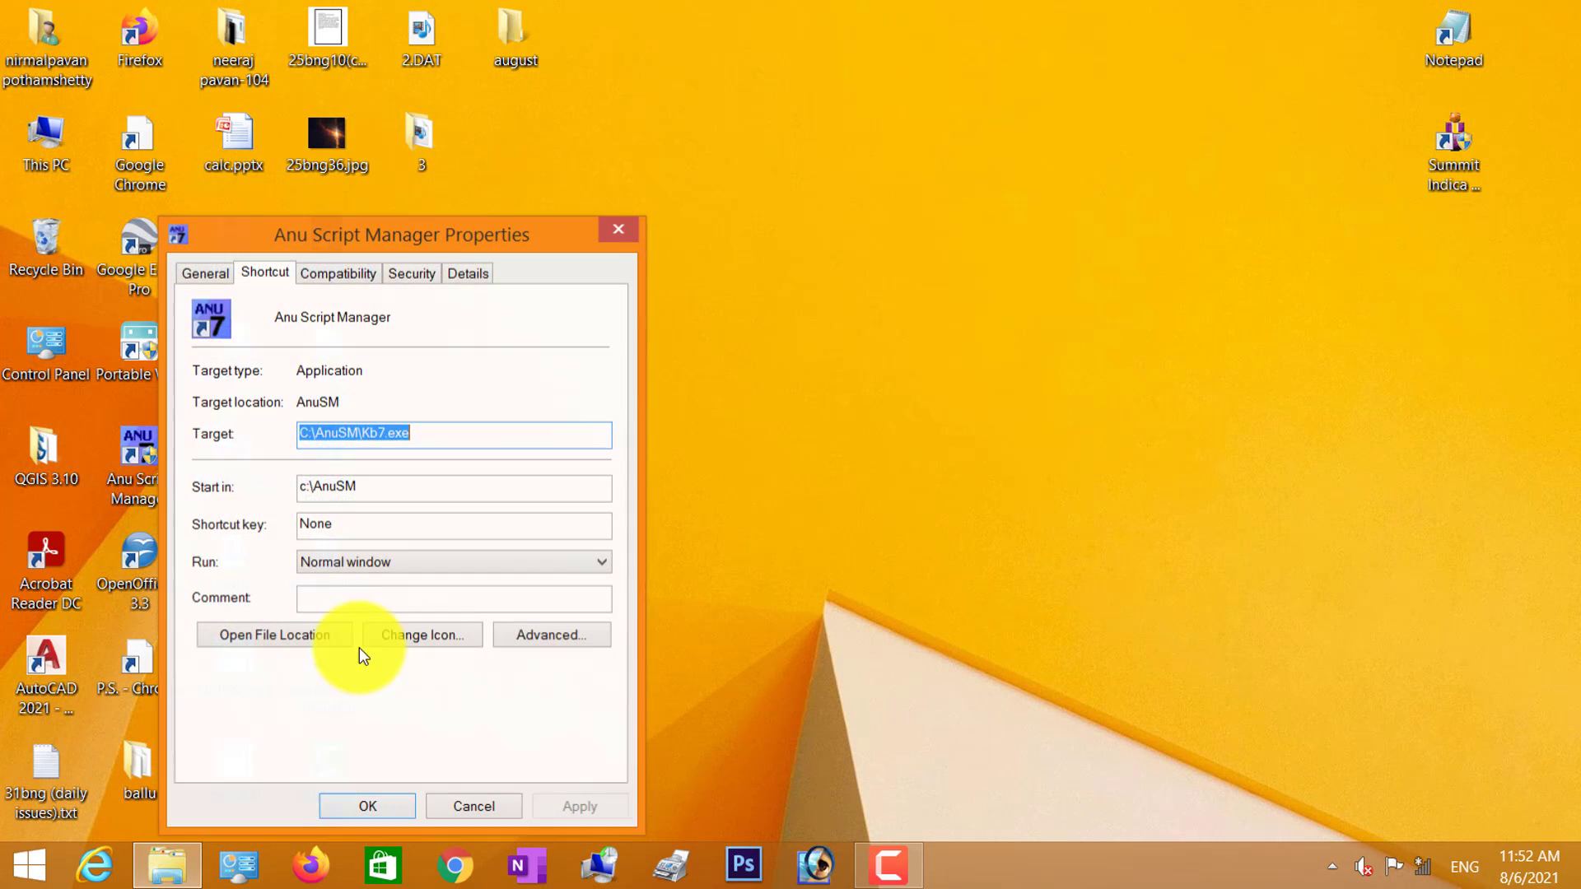
click(354, 275)
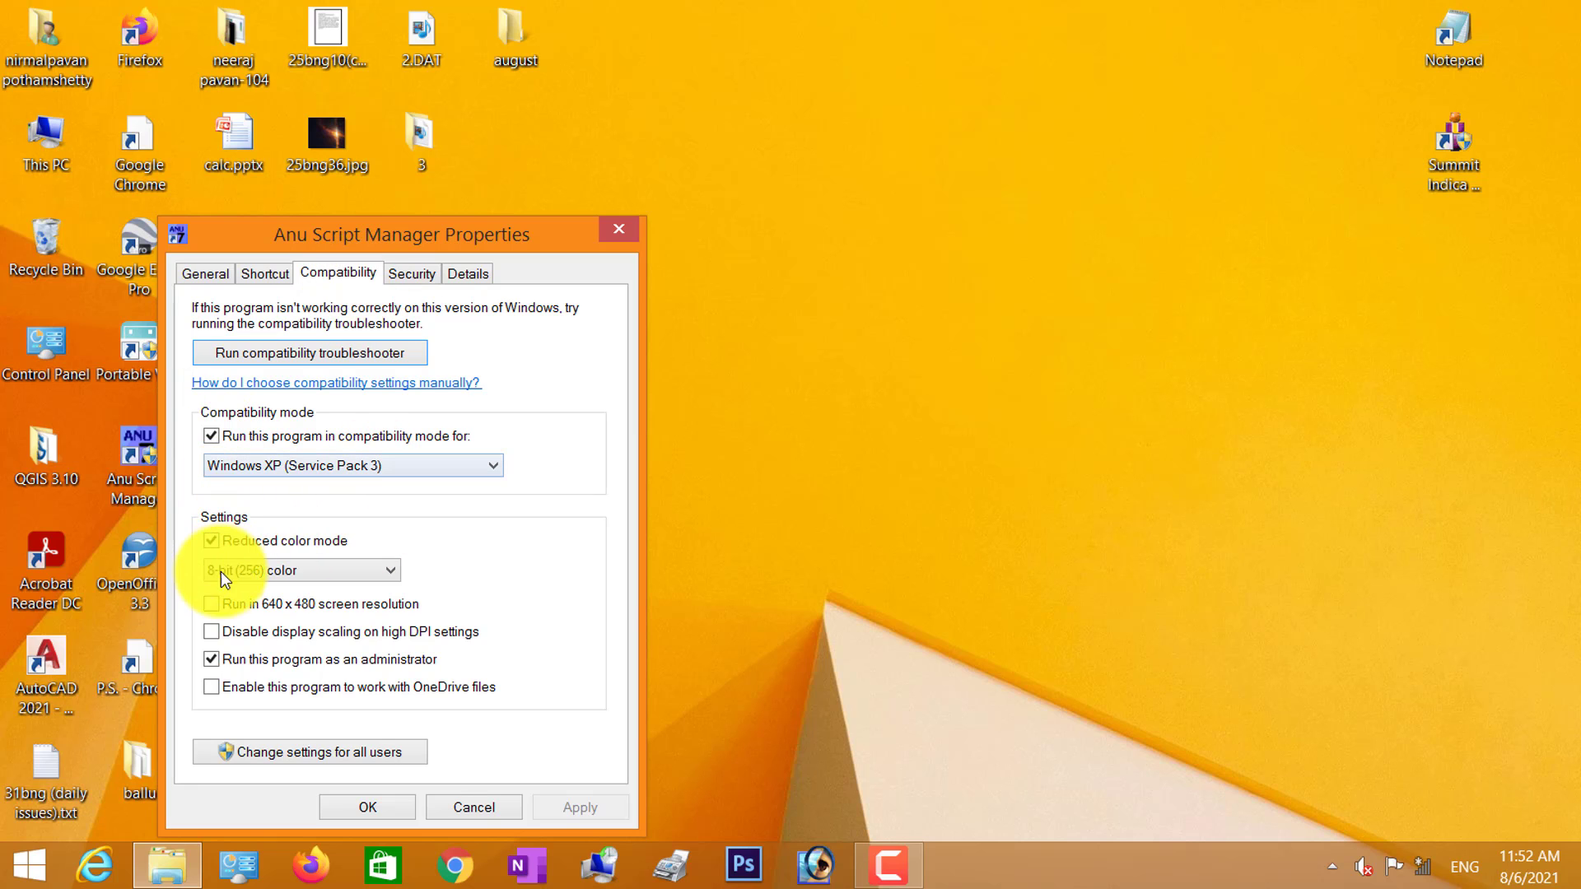
click(368, 808)
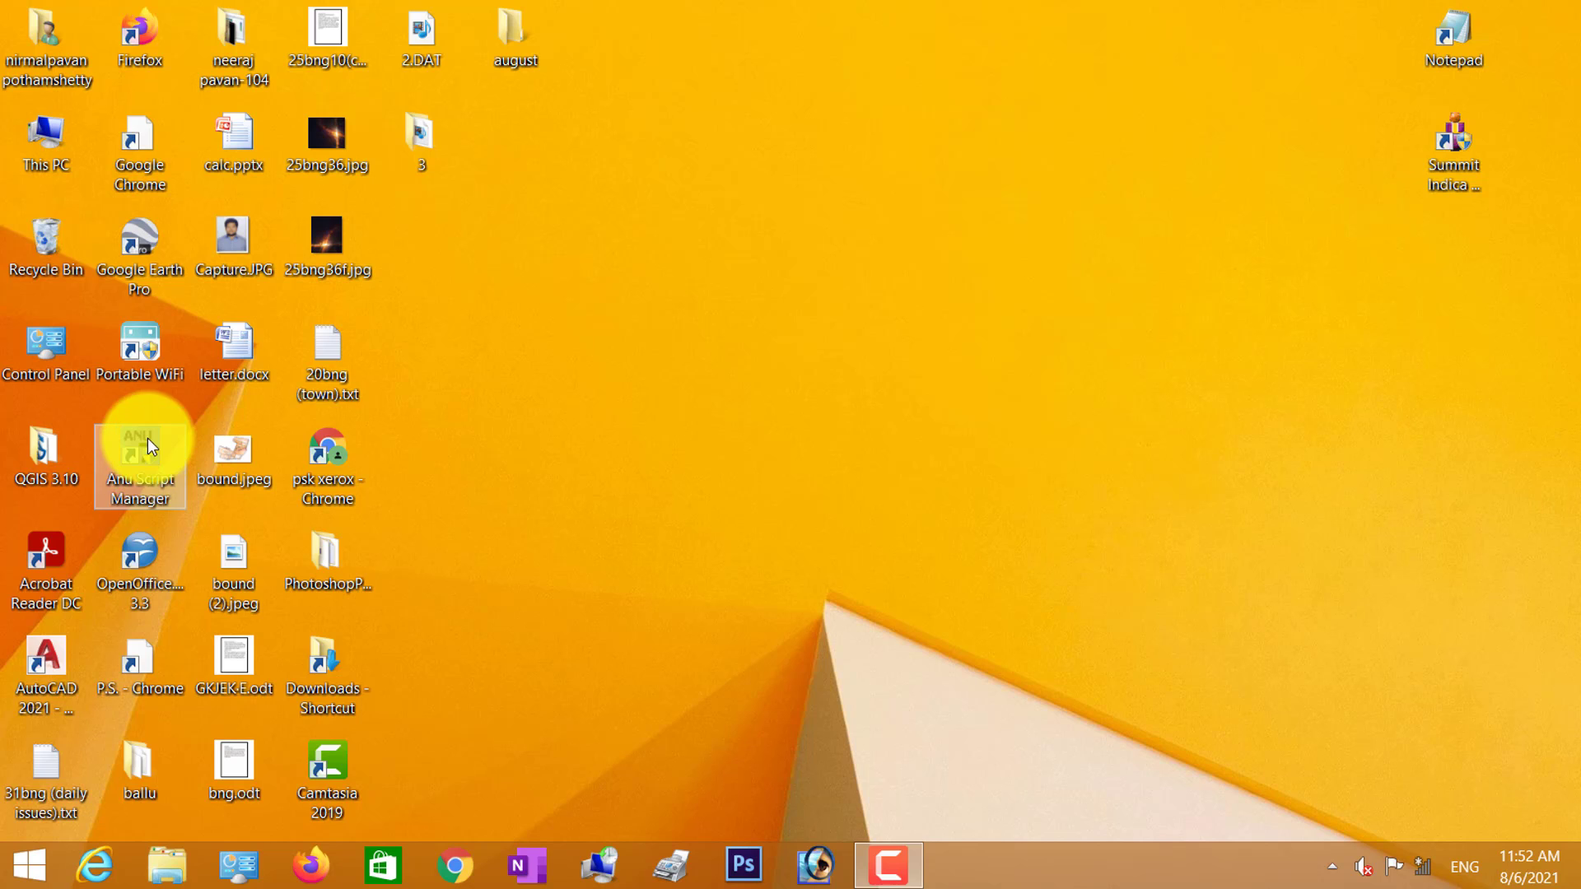
Launch Anu Script Manager from its desktop shortcut and confirm Telugu as the language with the Apple keyboard layout.
right_click(147, 438)
click(203, 366)
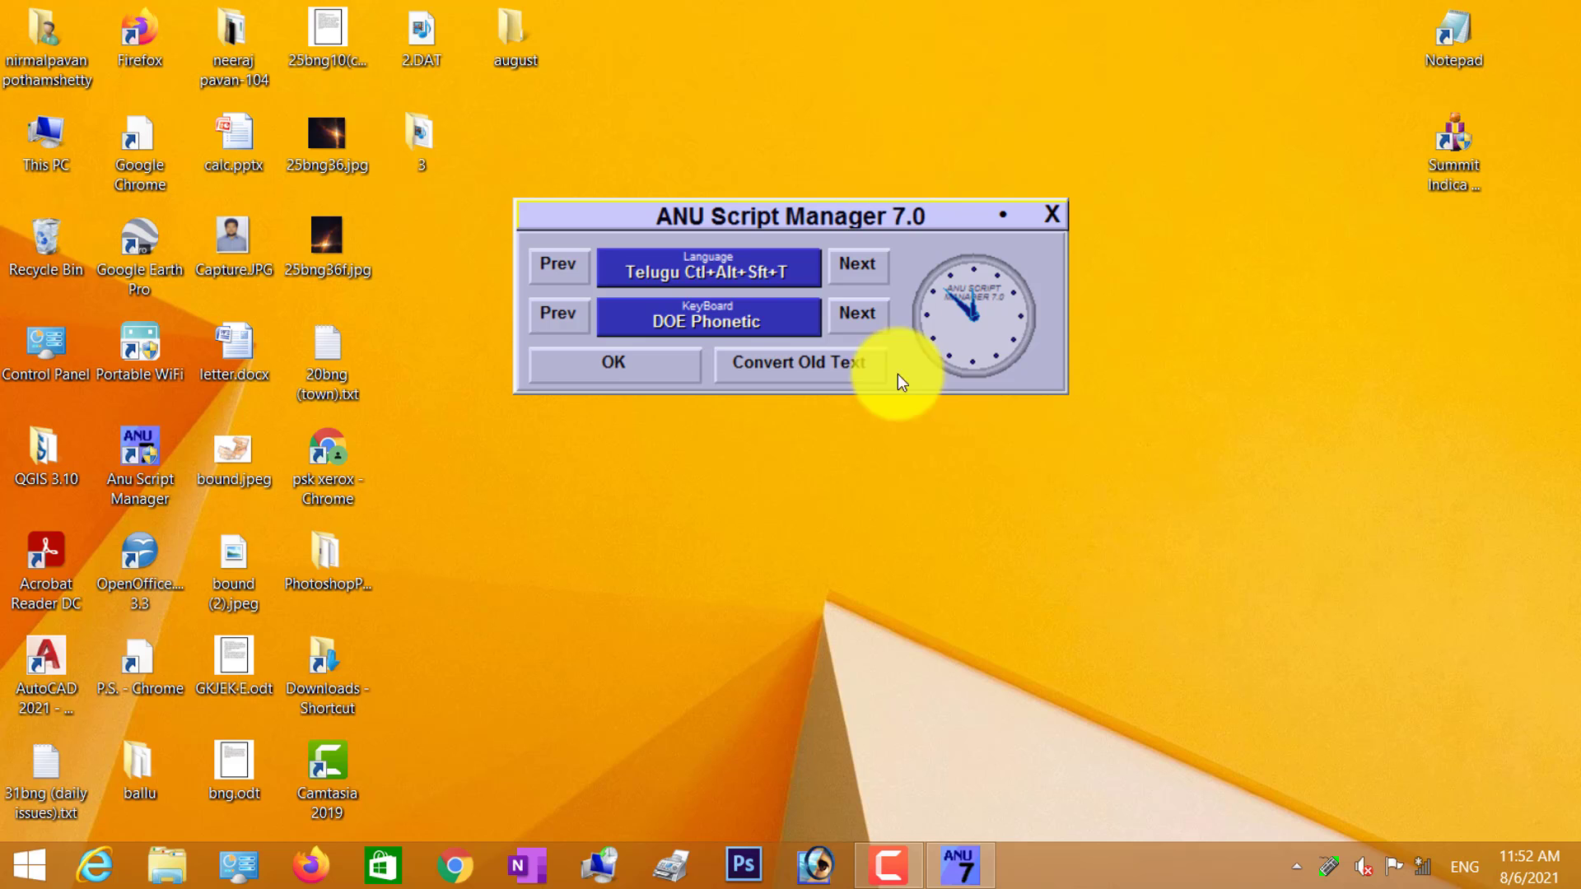
click(850, 315)
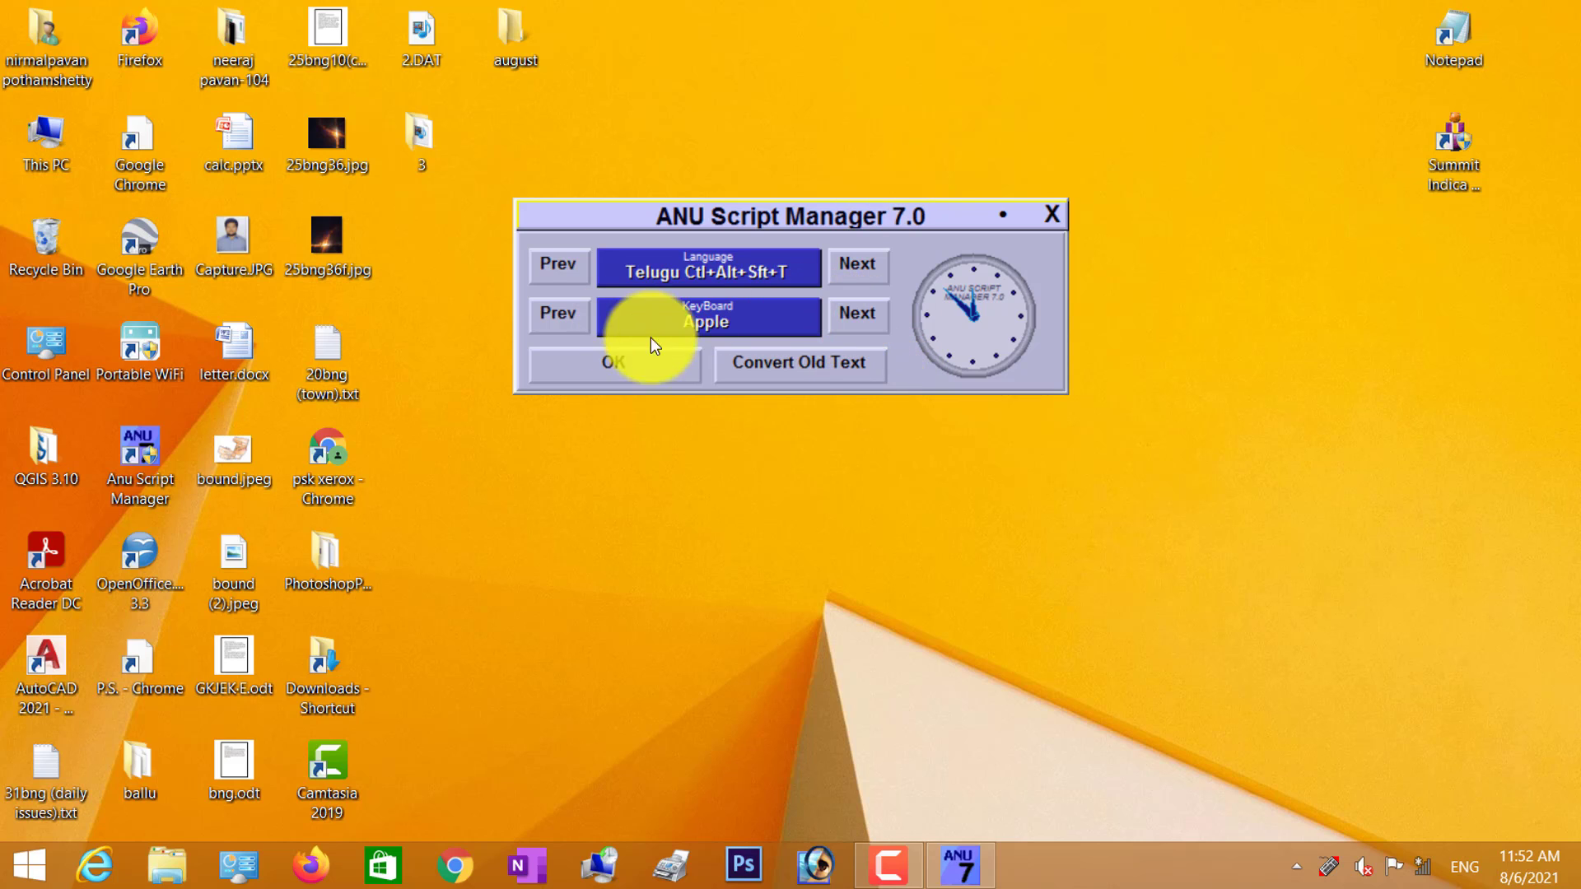
click(604, 370)
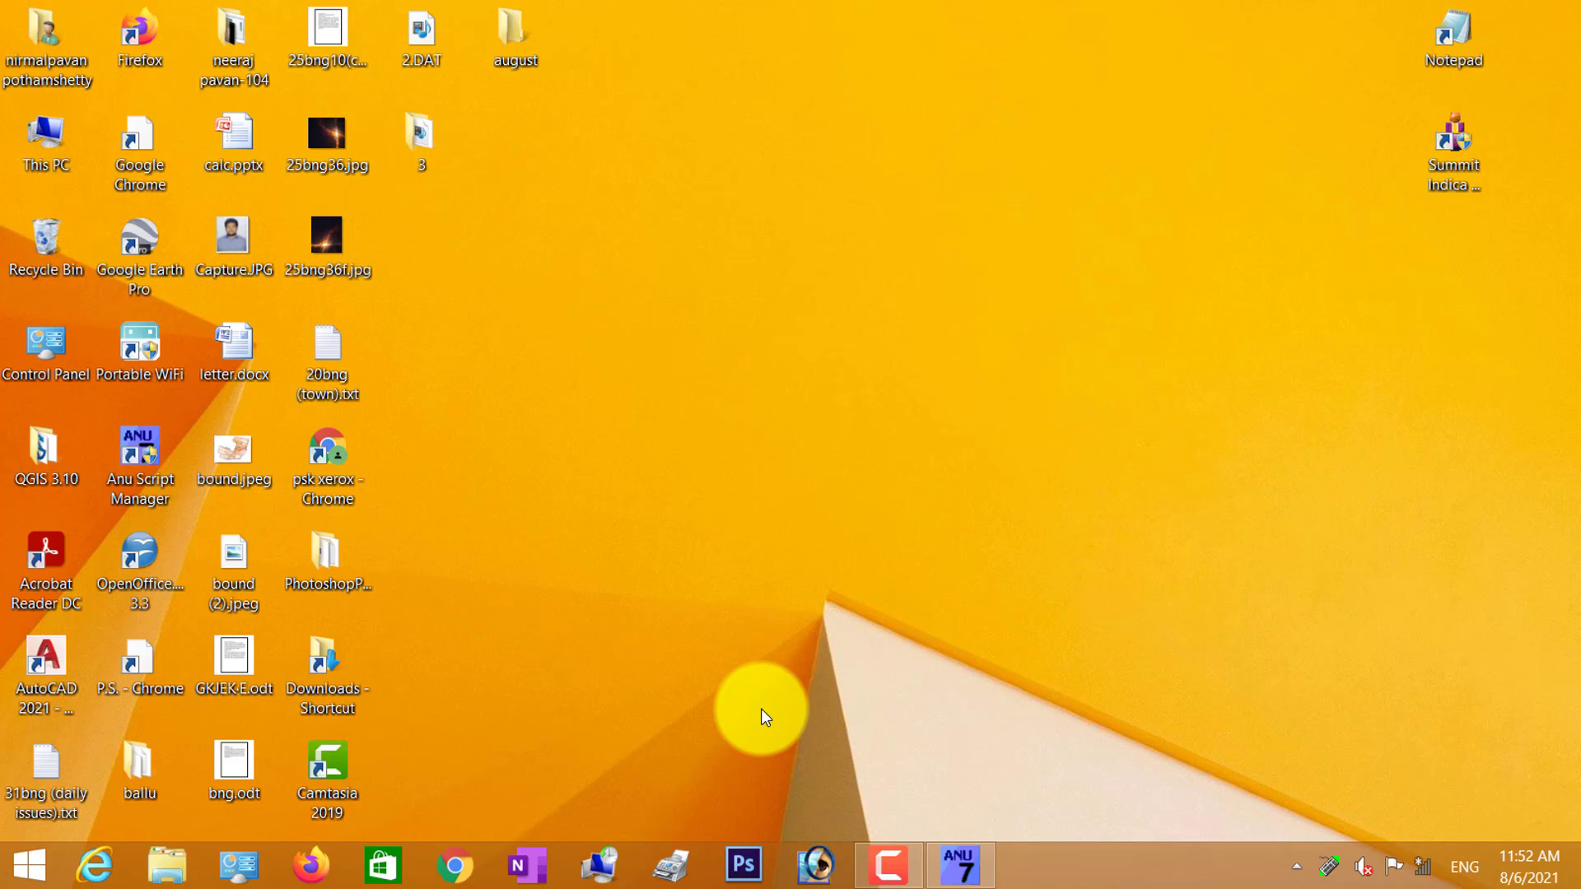
Start Microsoft Word with the Run command winword and zoom the blank document to page width.
key(super+r)
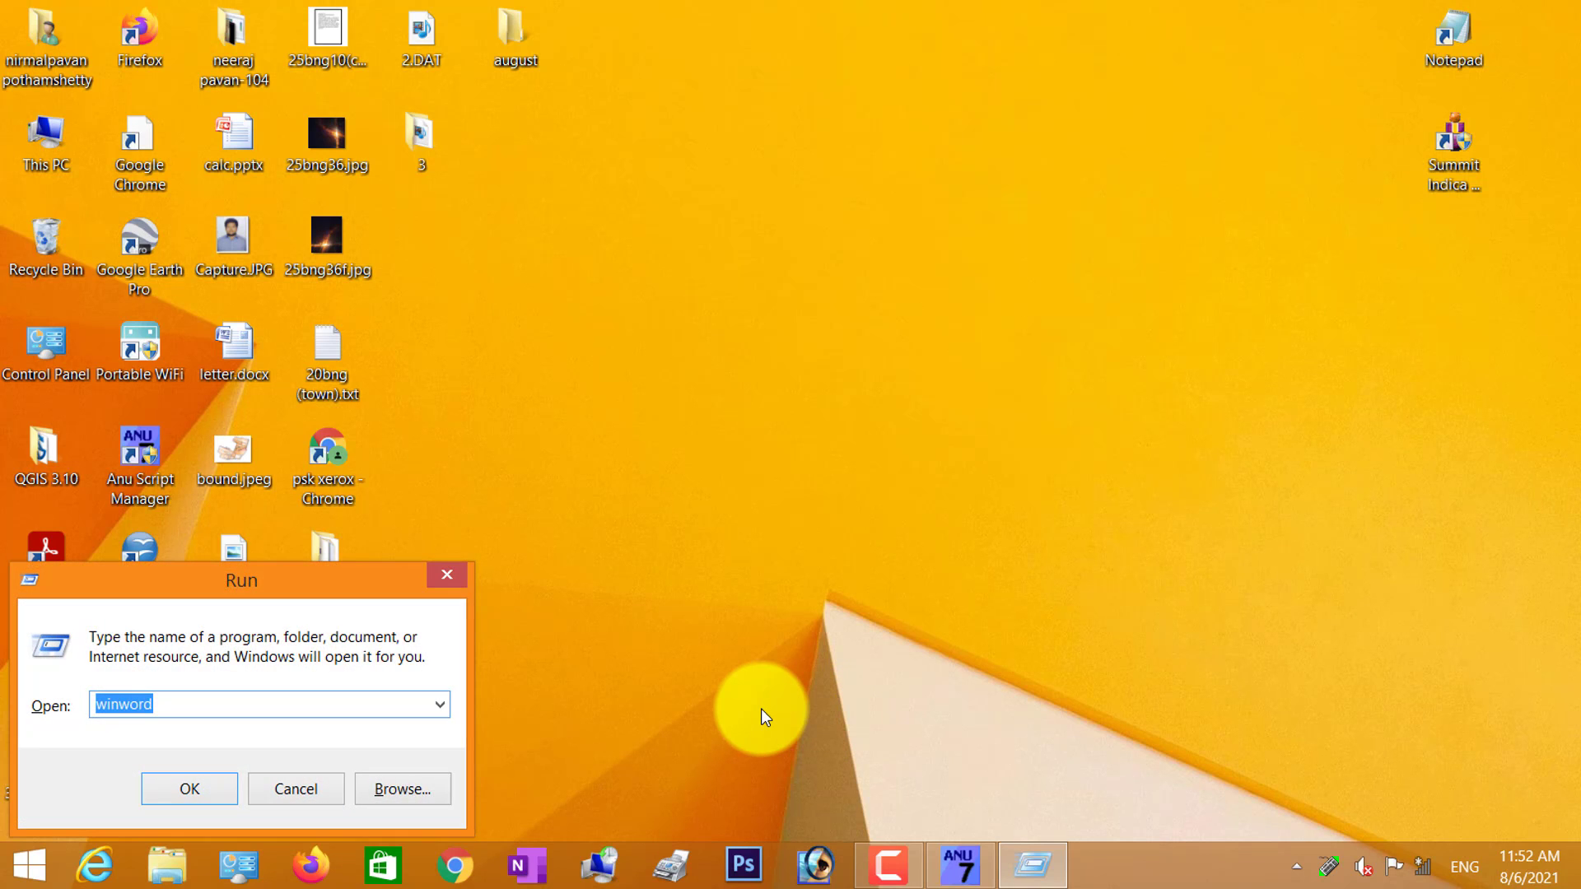
key(Return)
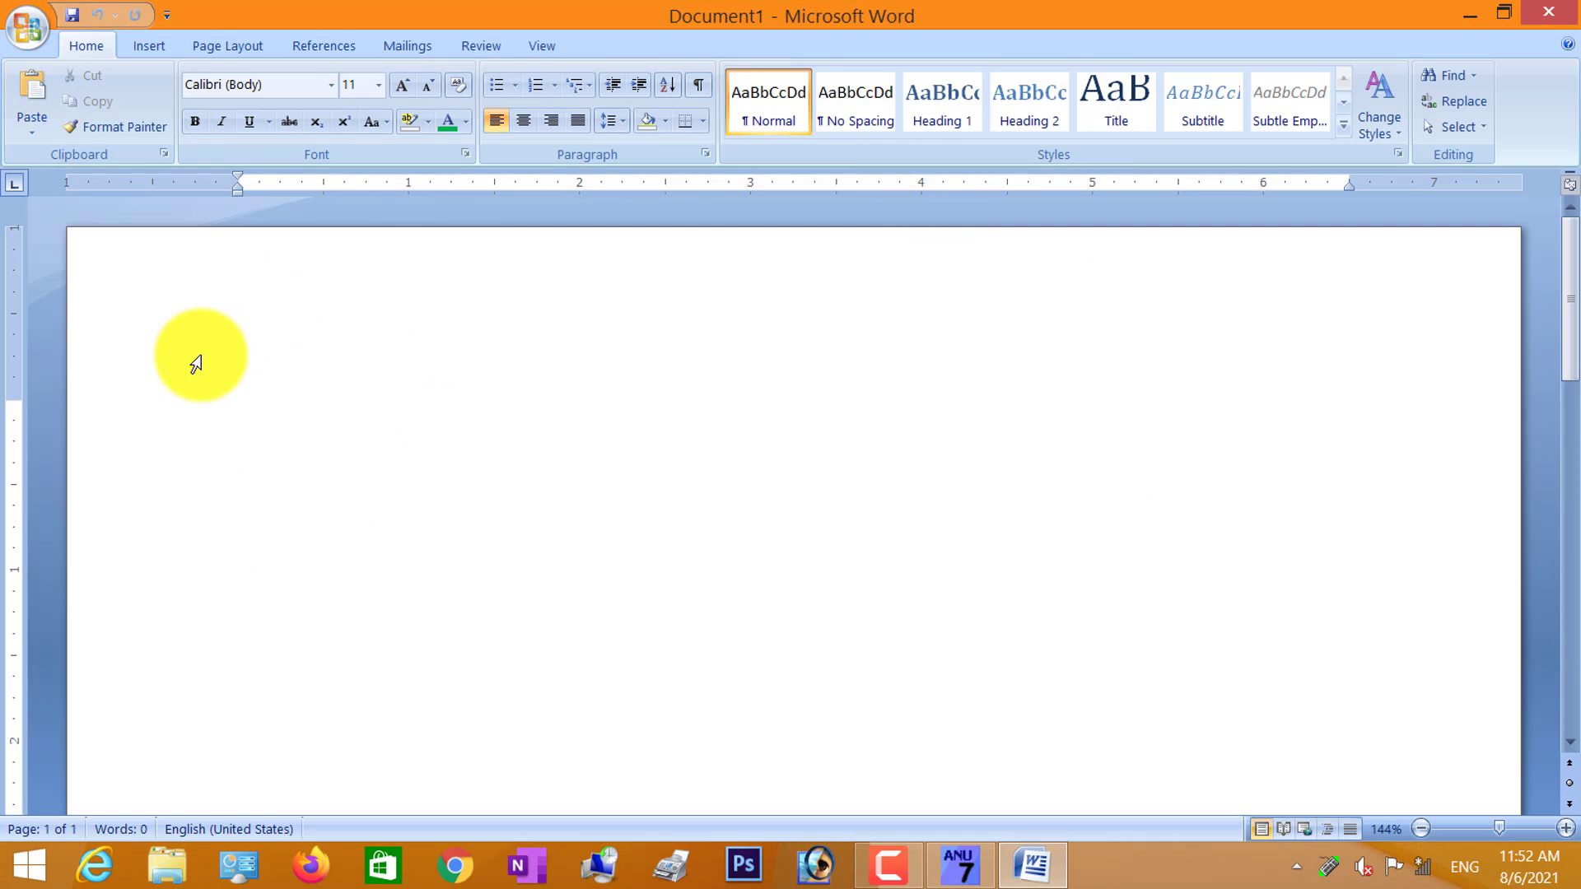
click(540, 46)
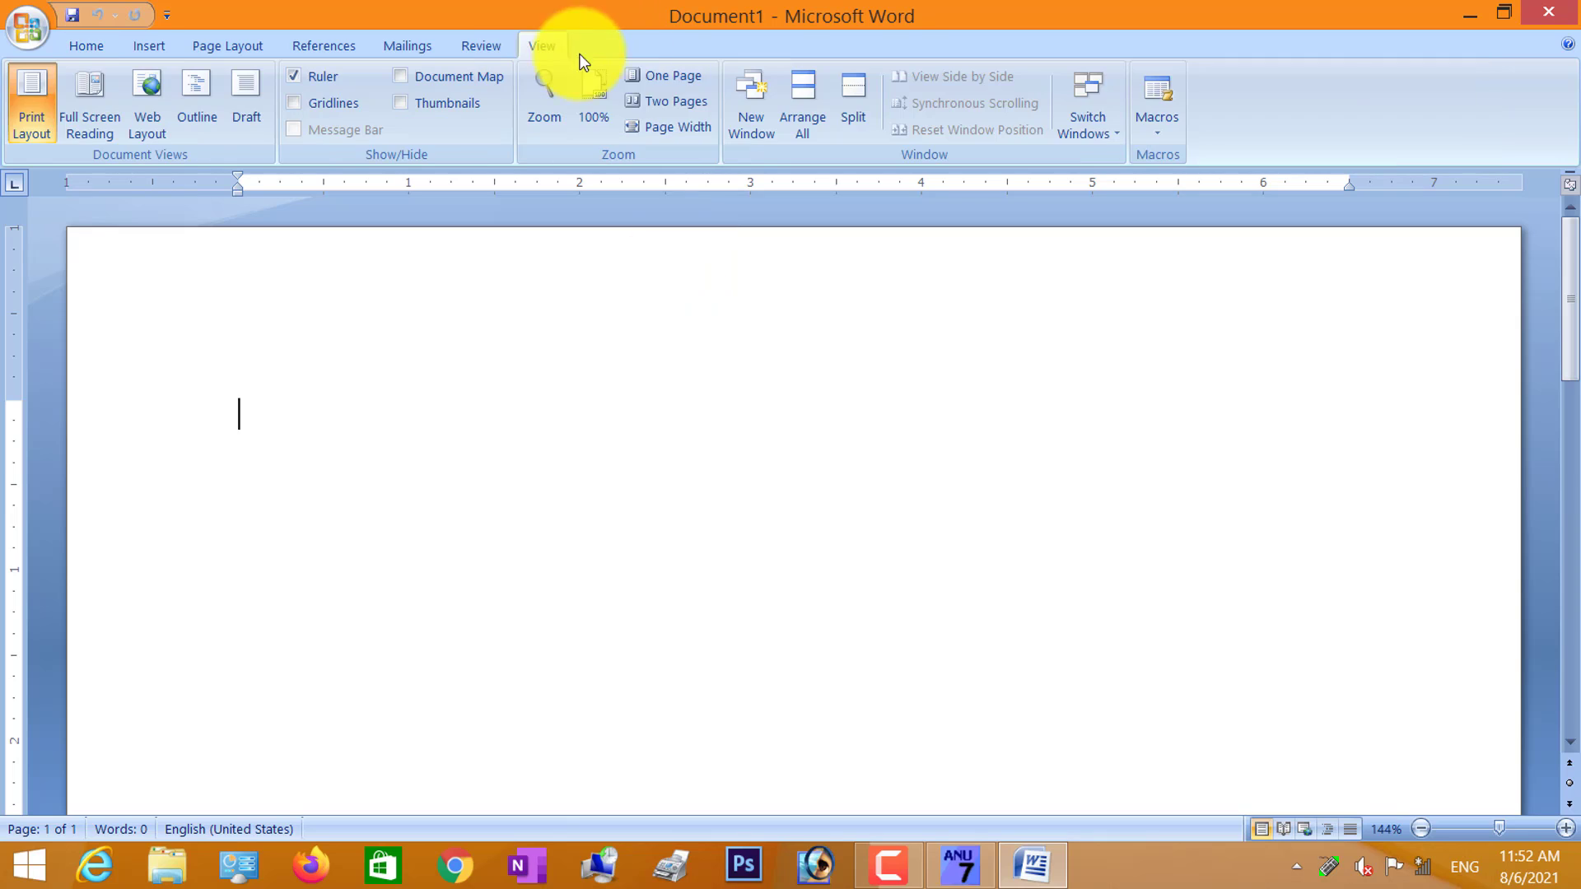
click(680, 130)
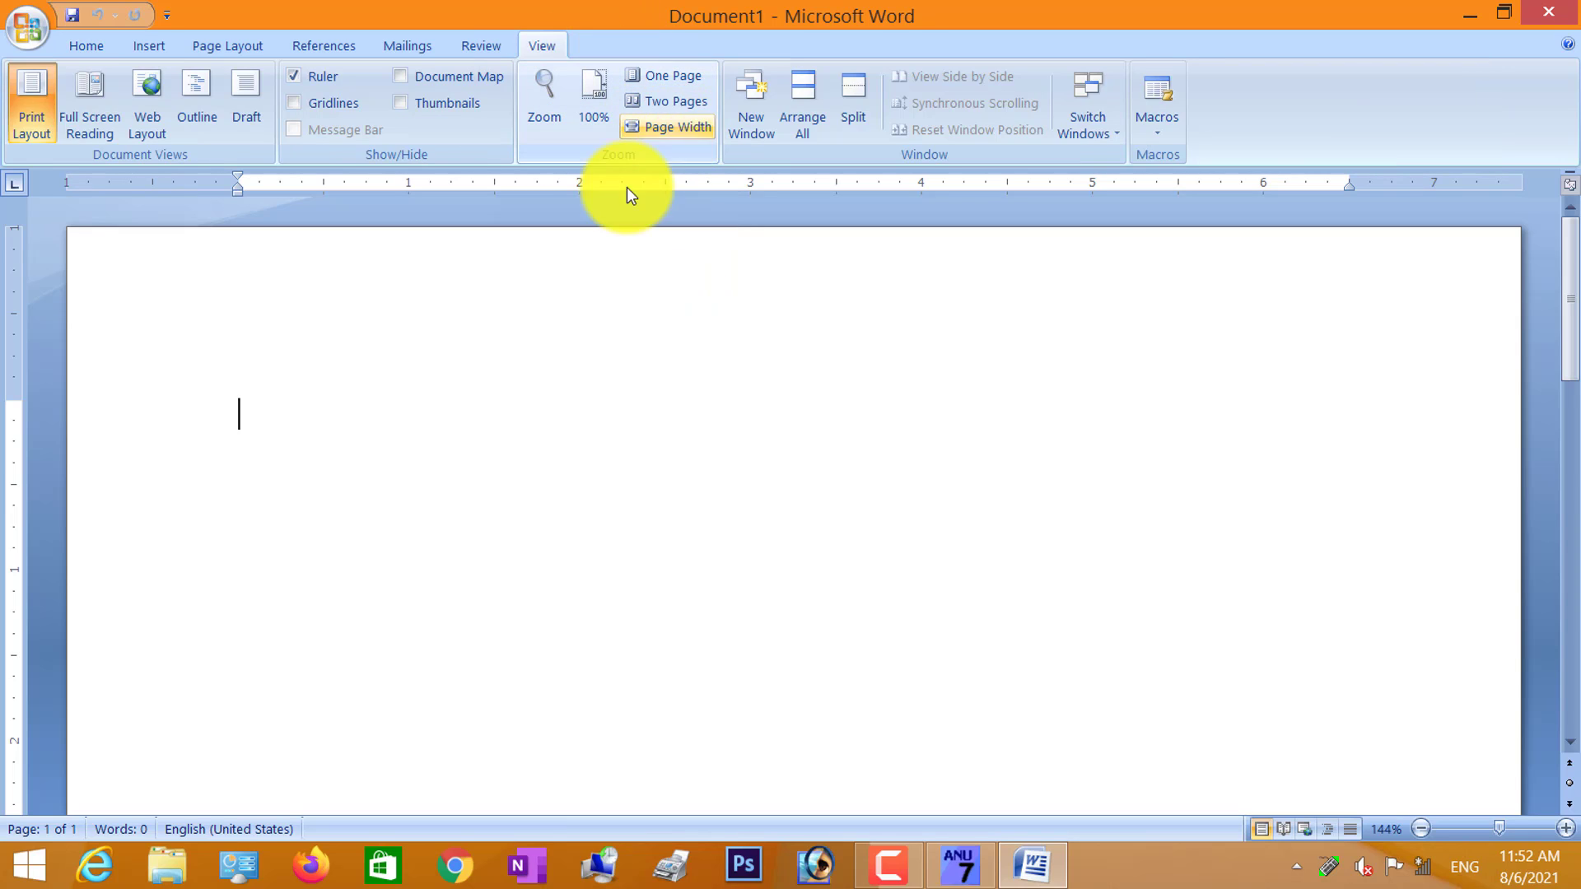
Set the text size to 28 and the font to Vikaas in the blank document.
click(94, 46)
click(414, 87)
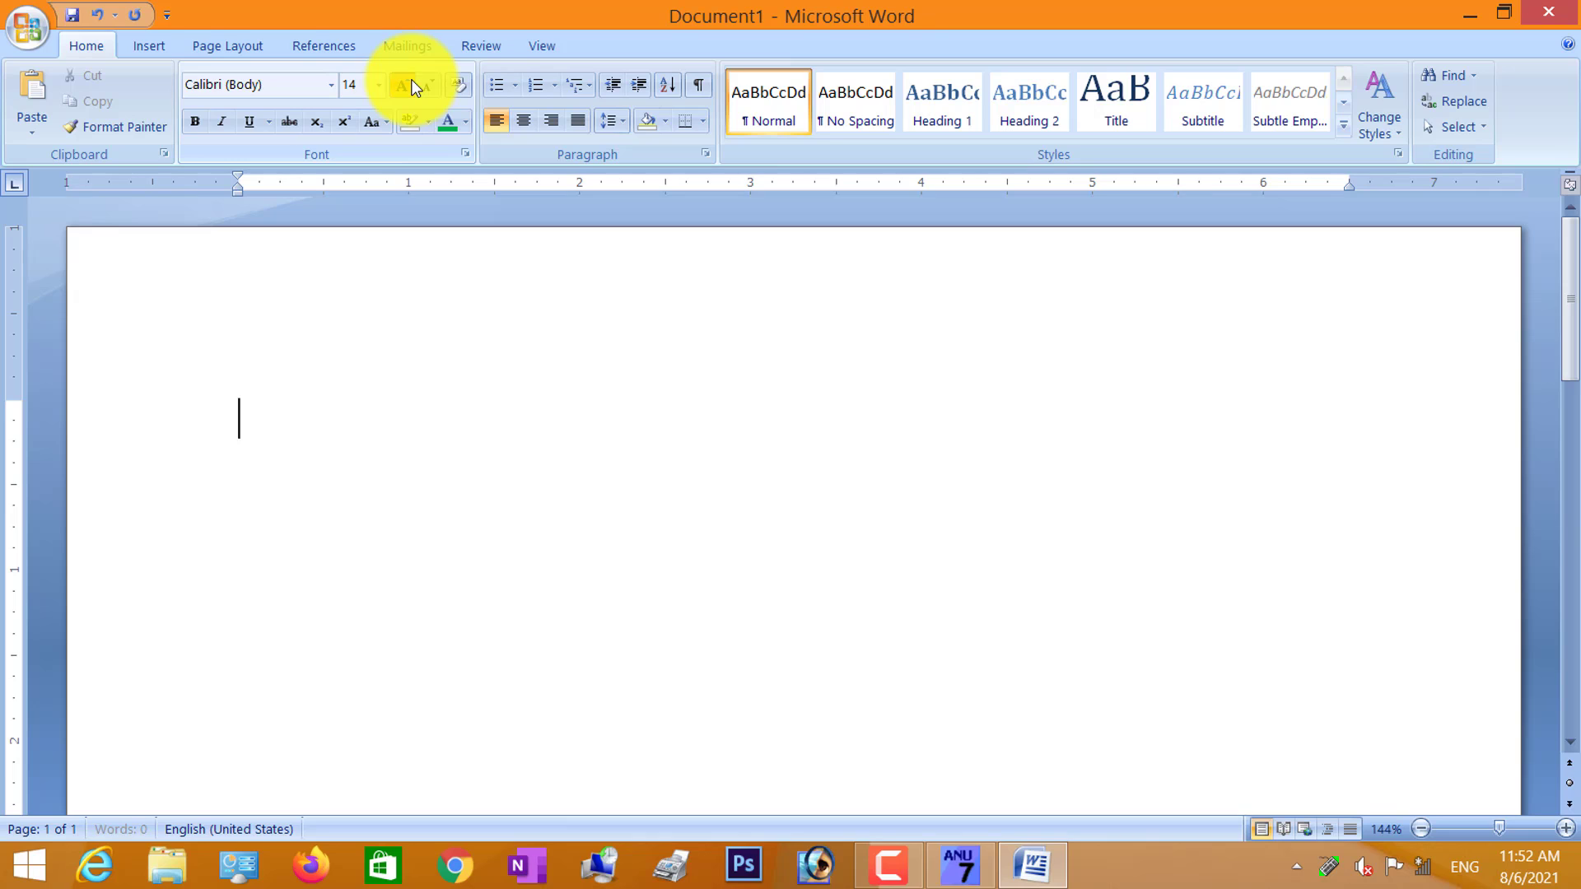
click(413, 87)
click(332, 84)
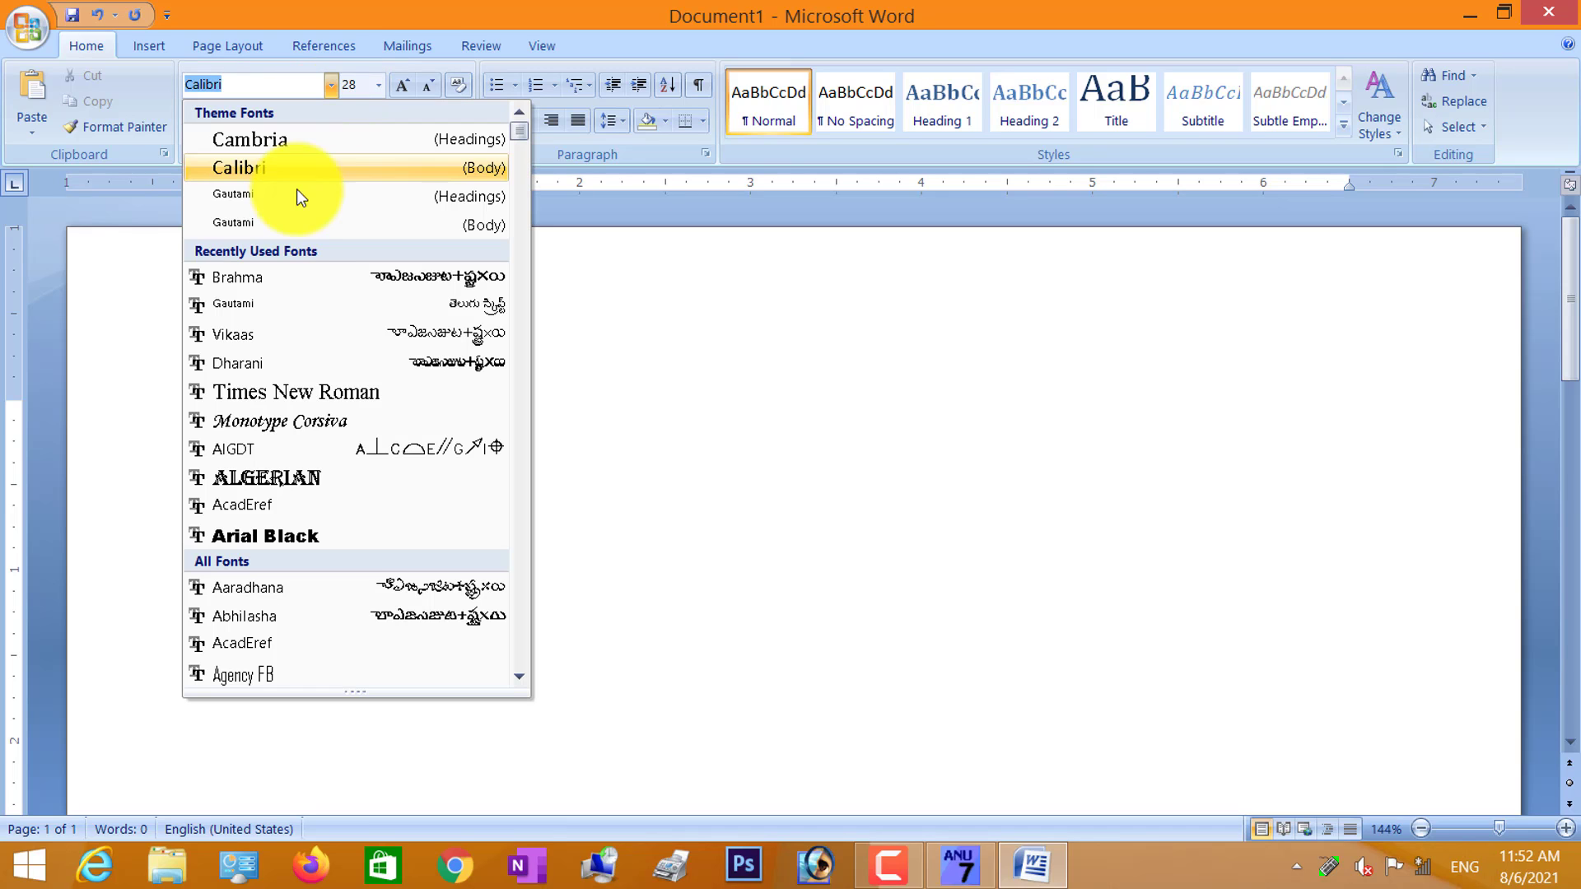
click(274, 336)
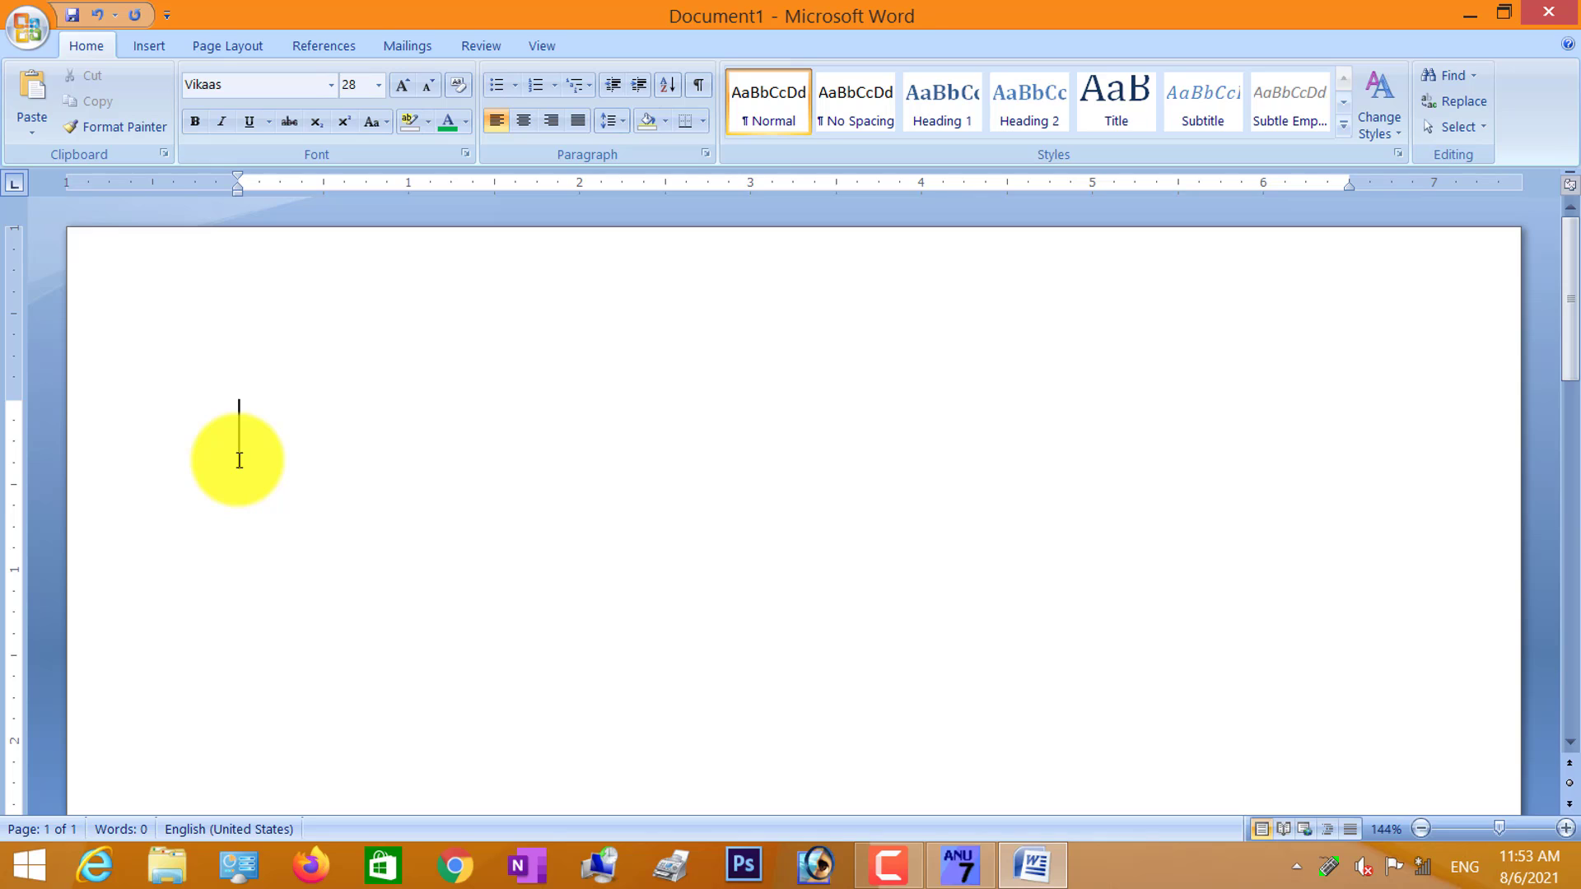
Write the Telugu words "అమ్మ ఆకు ఇళ్లు ఈక చెట్టు" on the first line of the document.
text(అమ్మ)
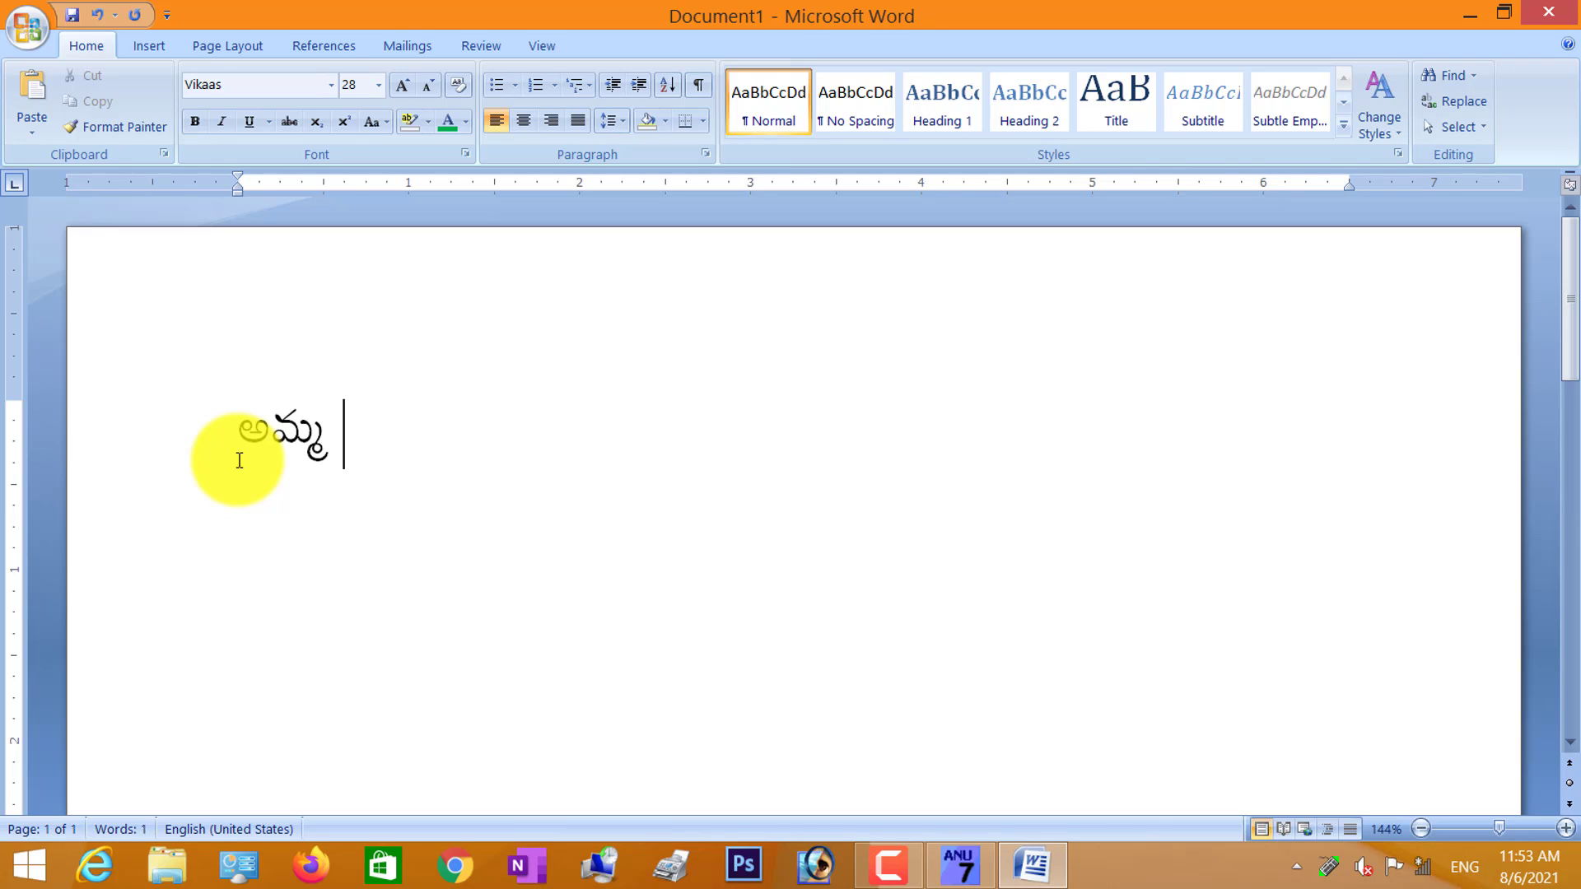
text( ఆకు ఇ)
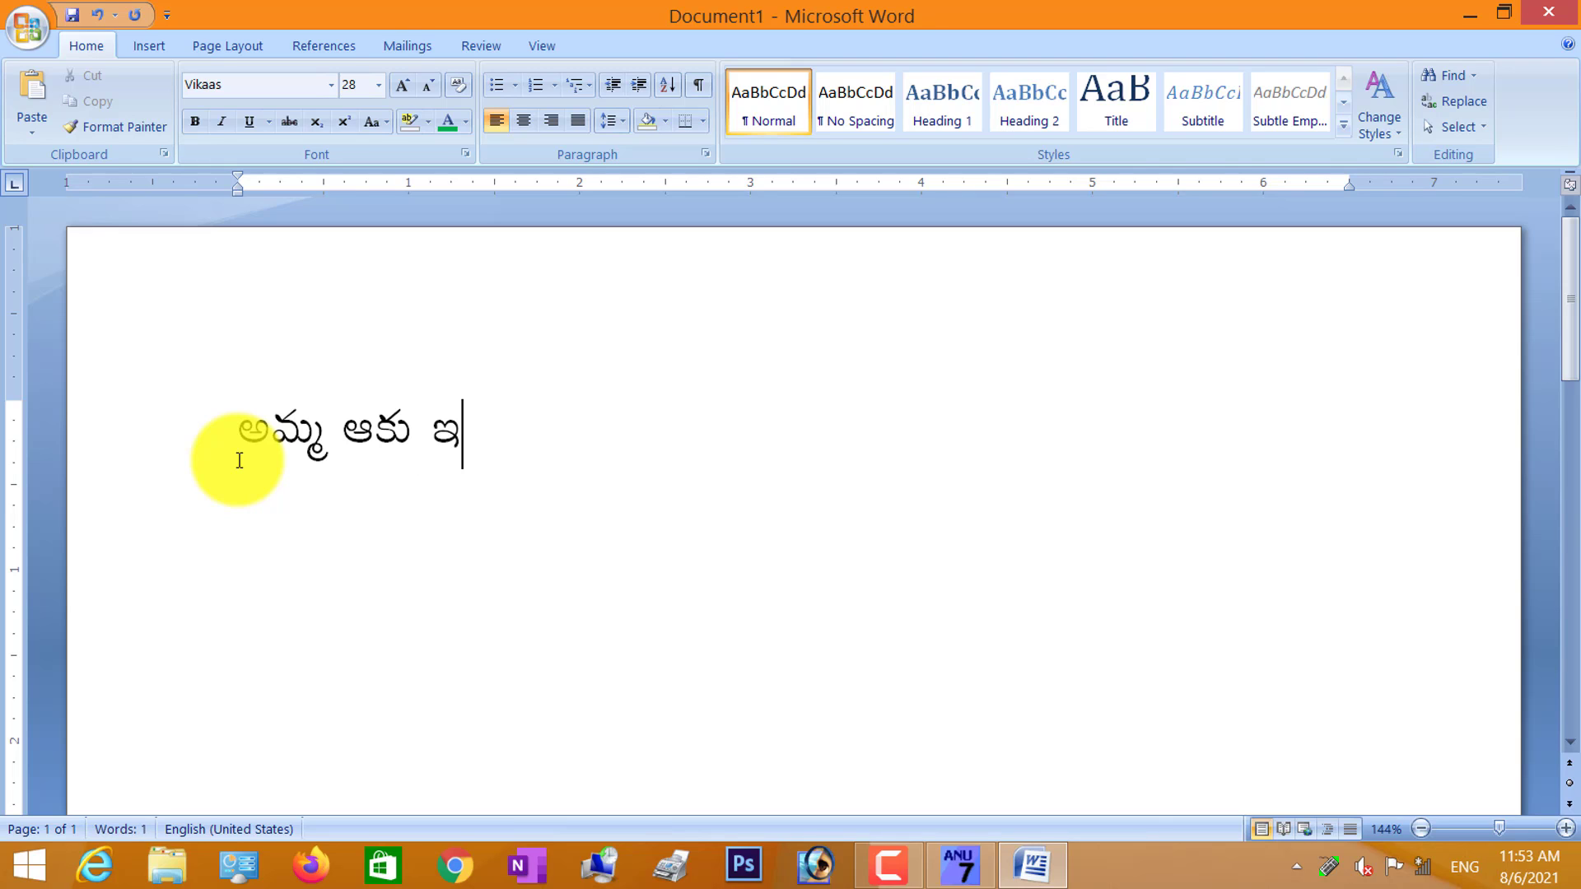
text(ళ్ల ఈక)
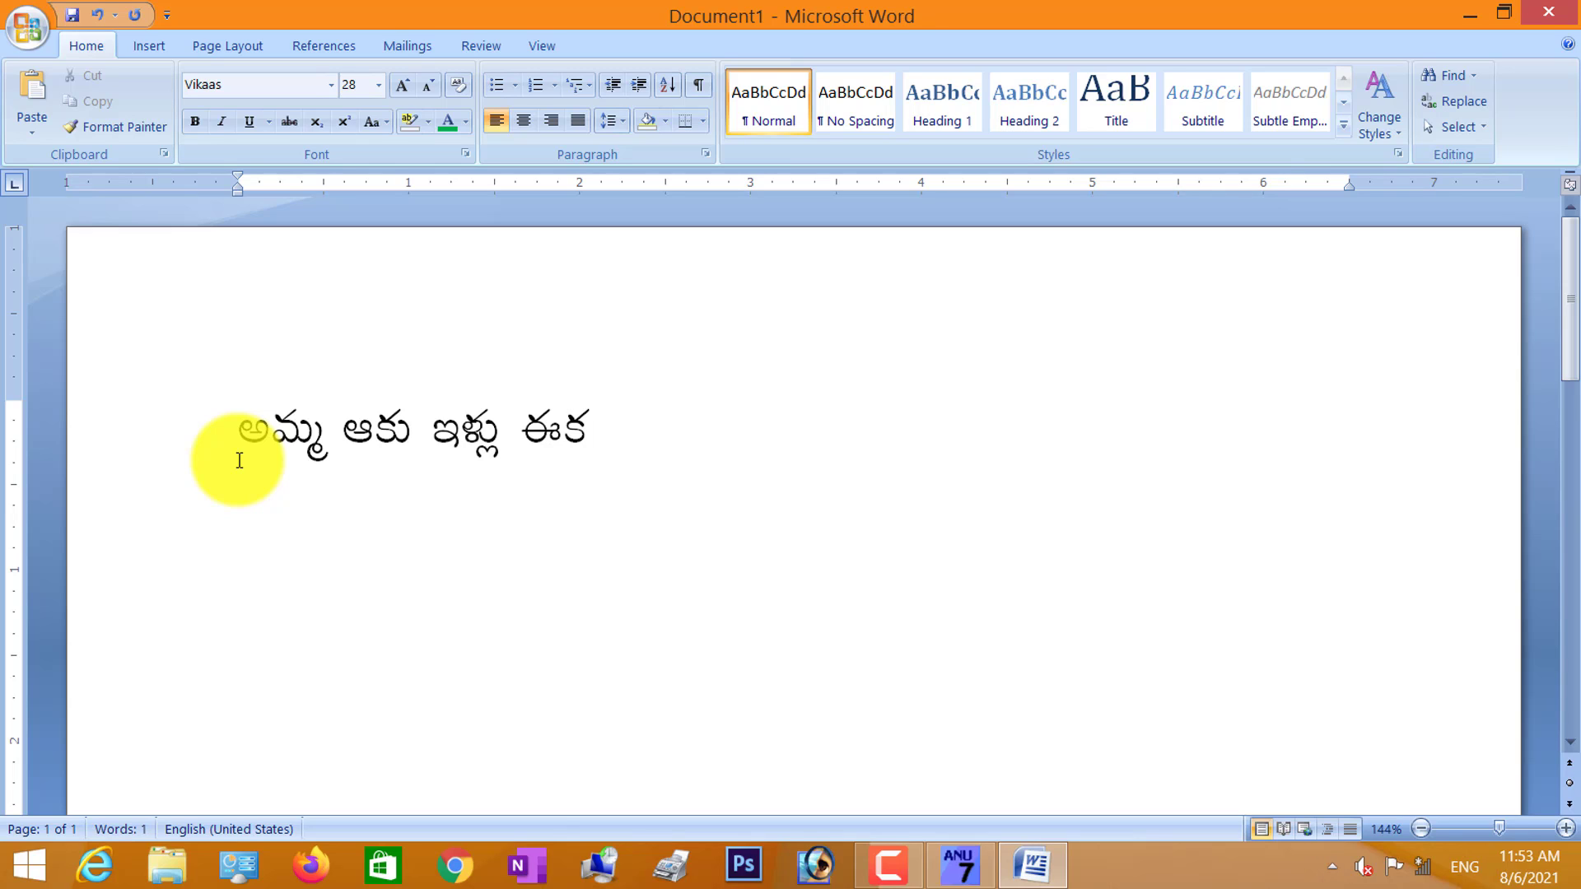
text( చెట్టు)
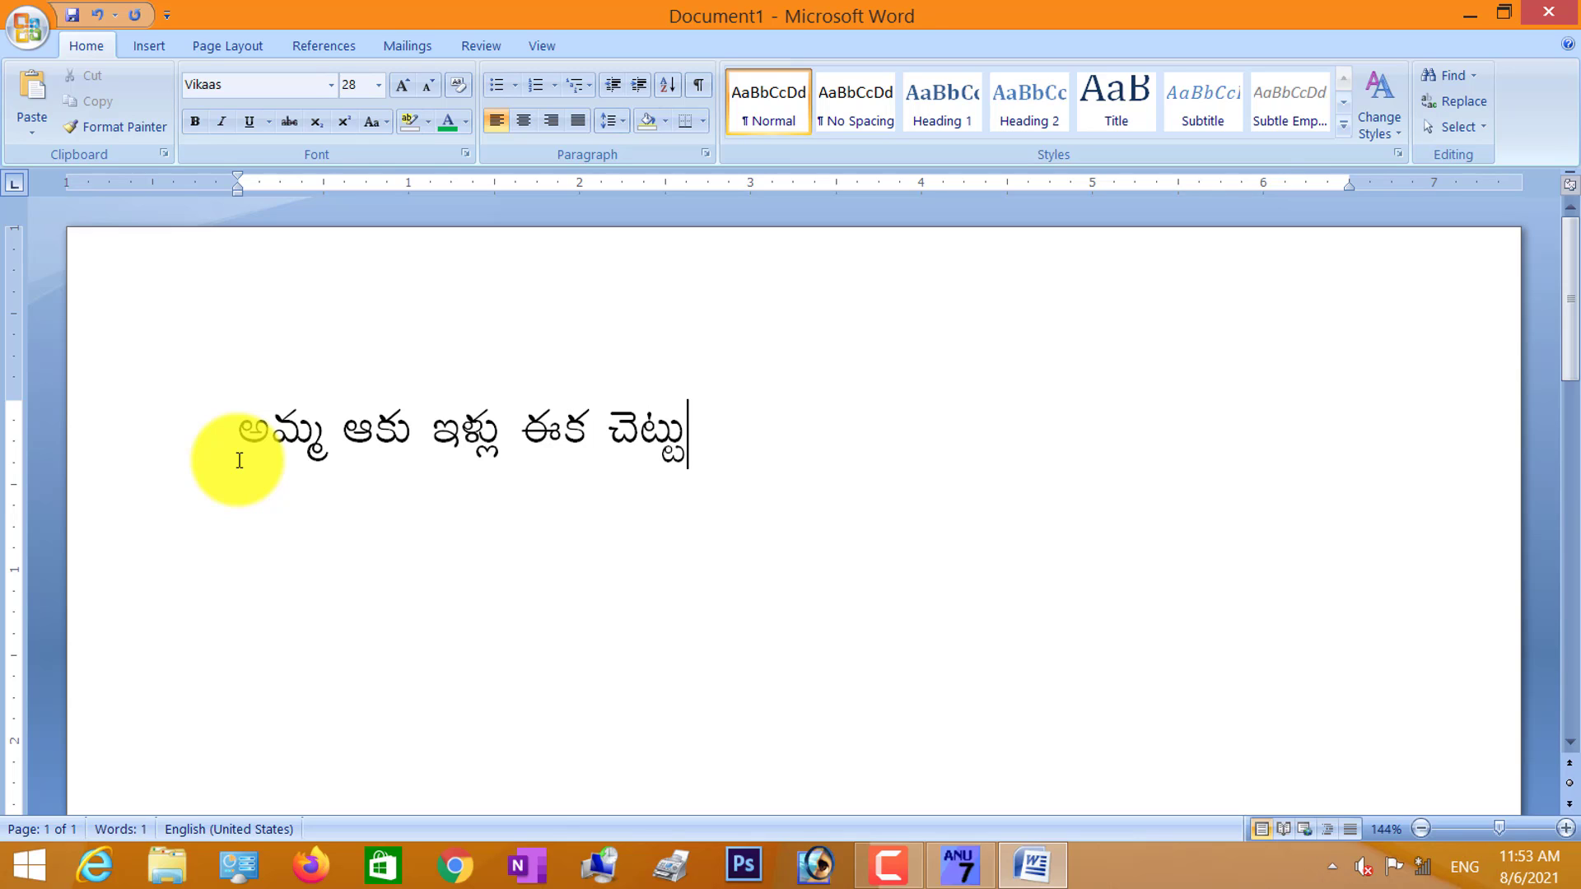
text( మీరు చాఃఃఃః)
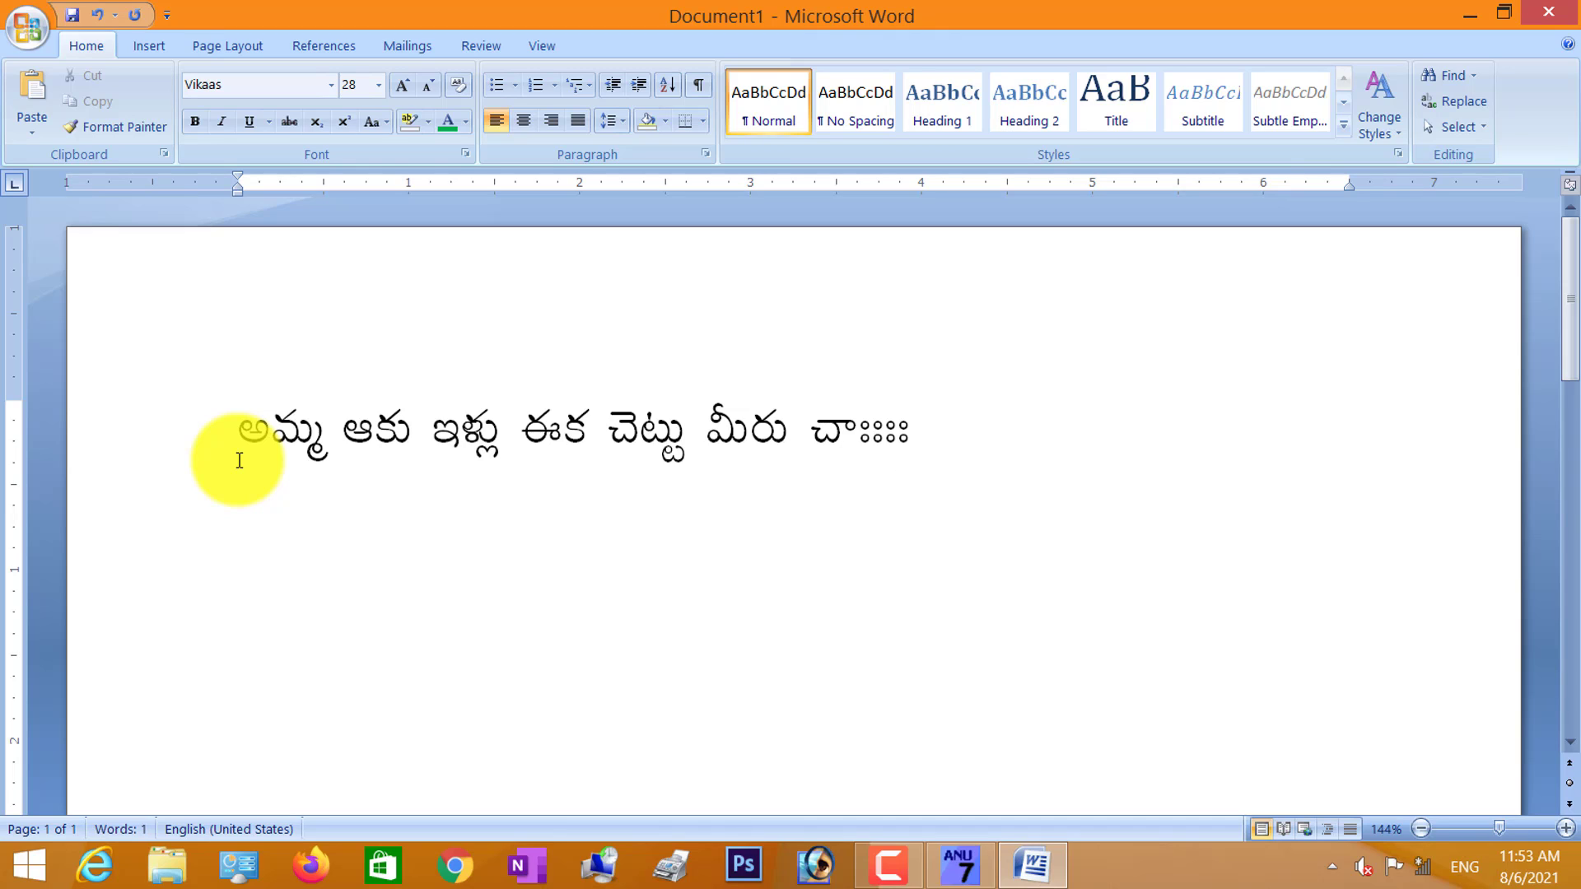
key(BackSpace)
key(BackSpace)
key(BackSpace)
key(BackSpace)
key(BackSpace)
key(BackSpace)
key(BackSpace)
key(BackSpace)
key(BackSpace)
key(BackSpace)
key(BackSpace)
key(BackSpace)
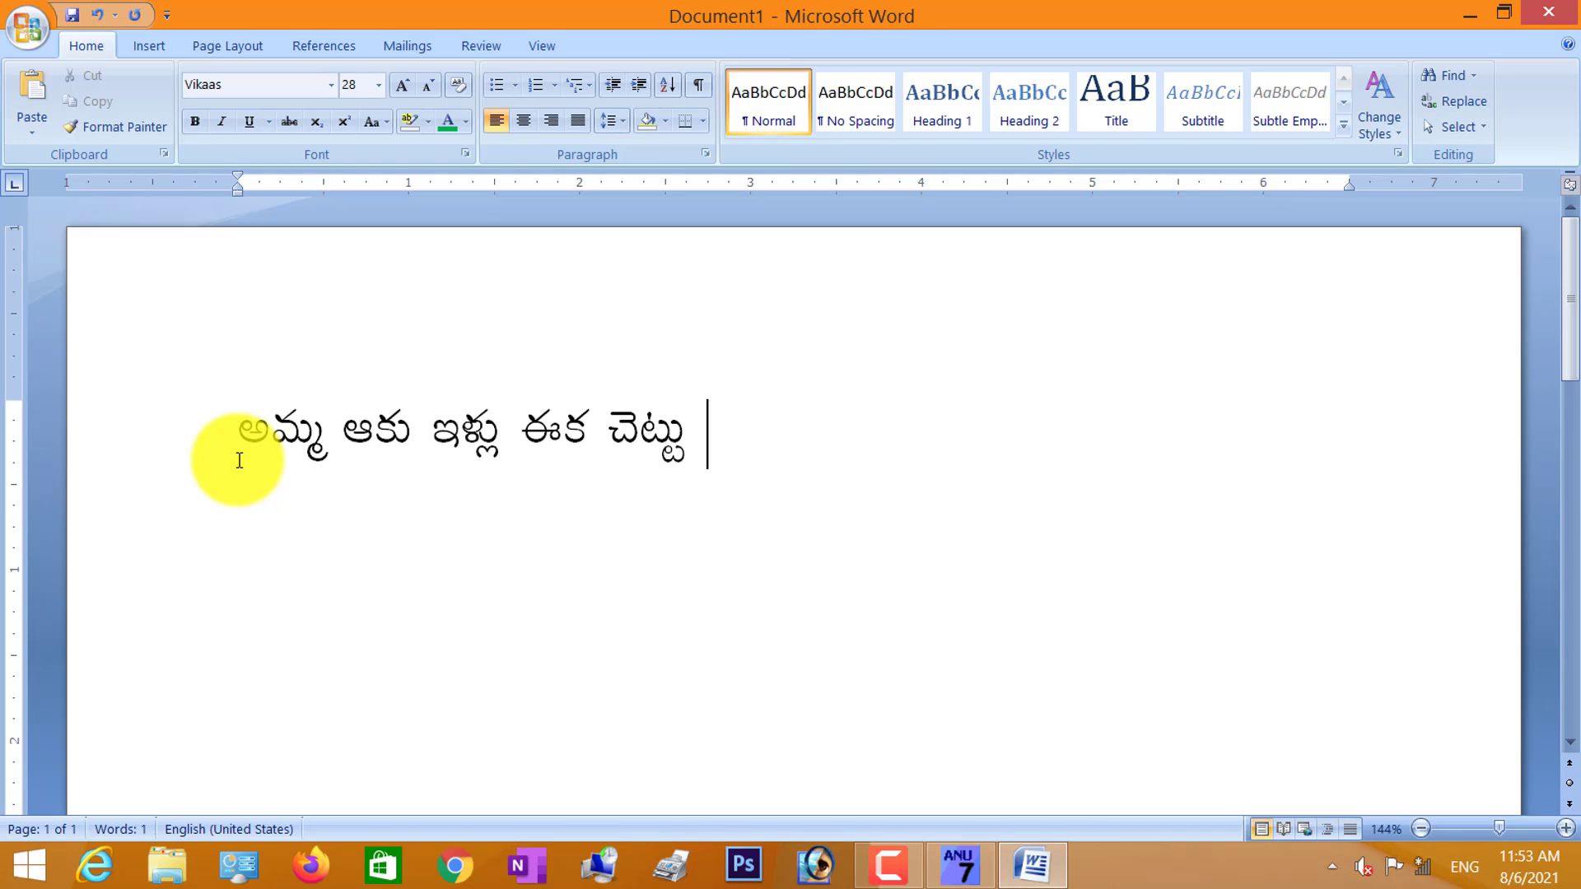
Continue the line after చెట్టు with the text "మీకు చాలా దన్యవాధాలు".
text(మీకు చా)
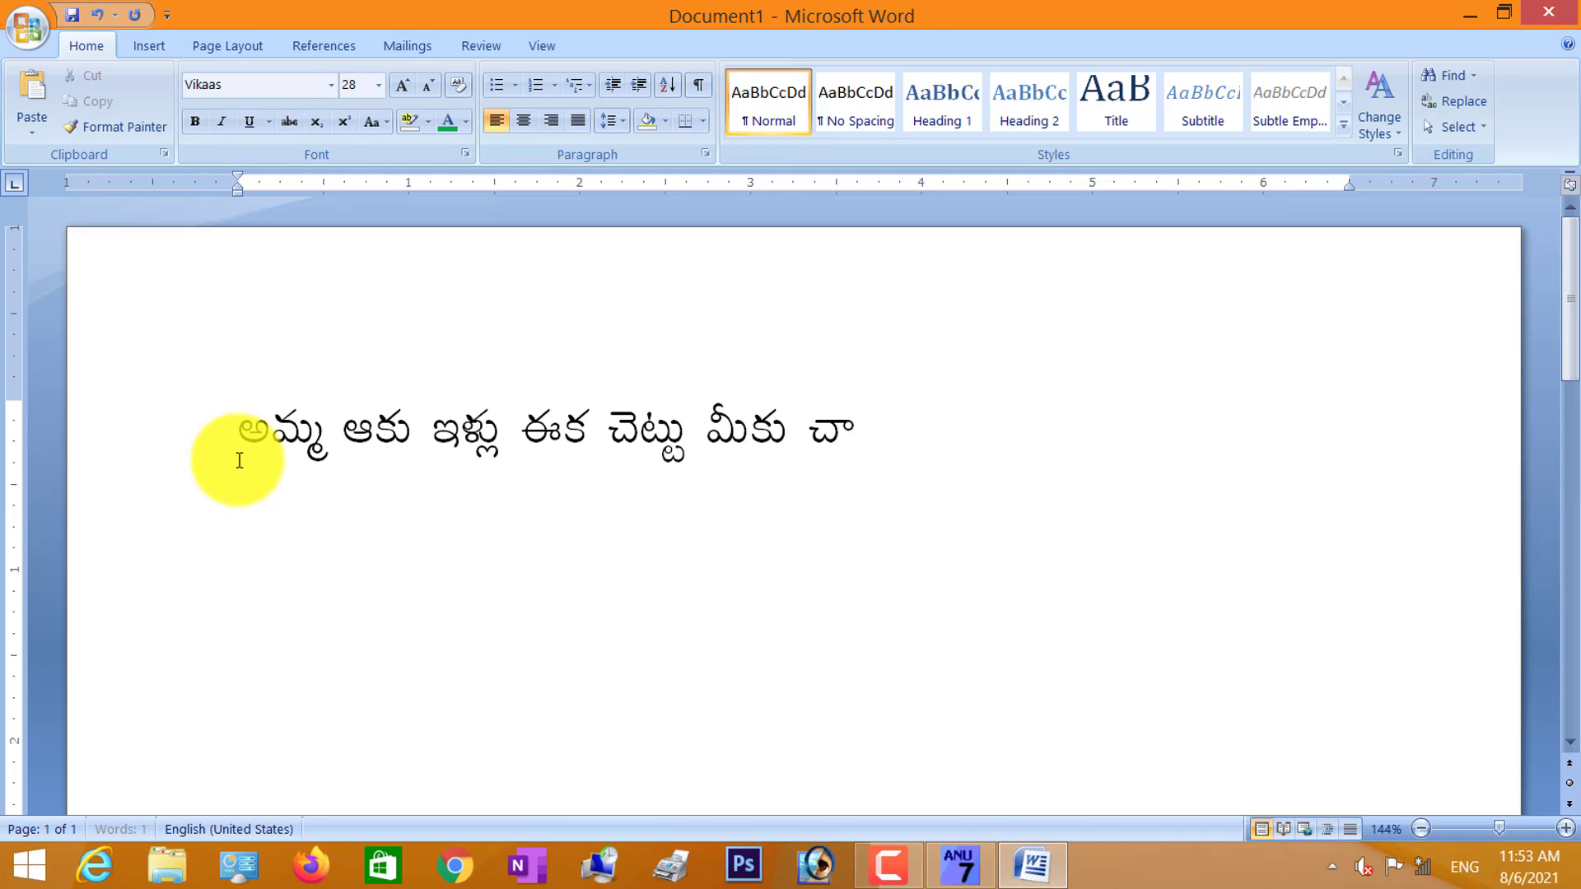
text(లా దణ&)
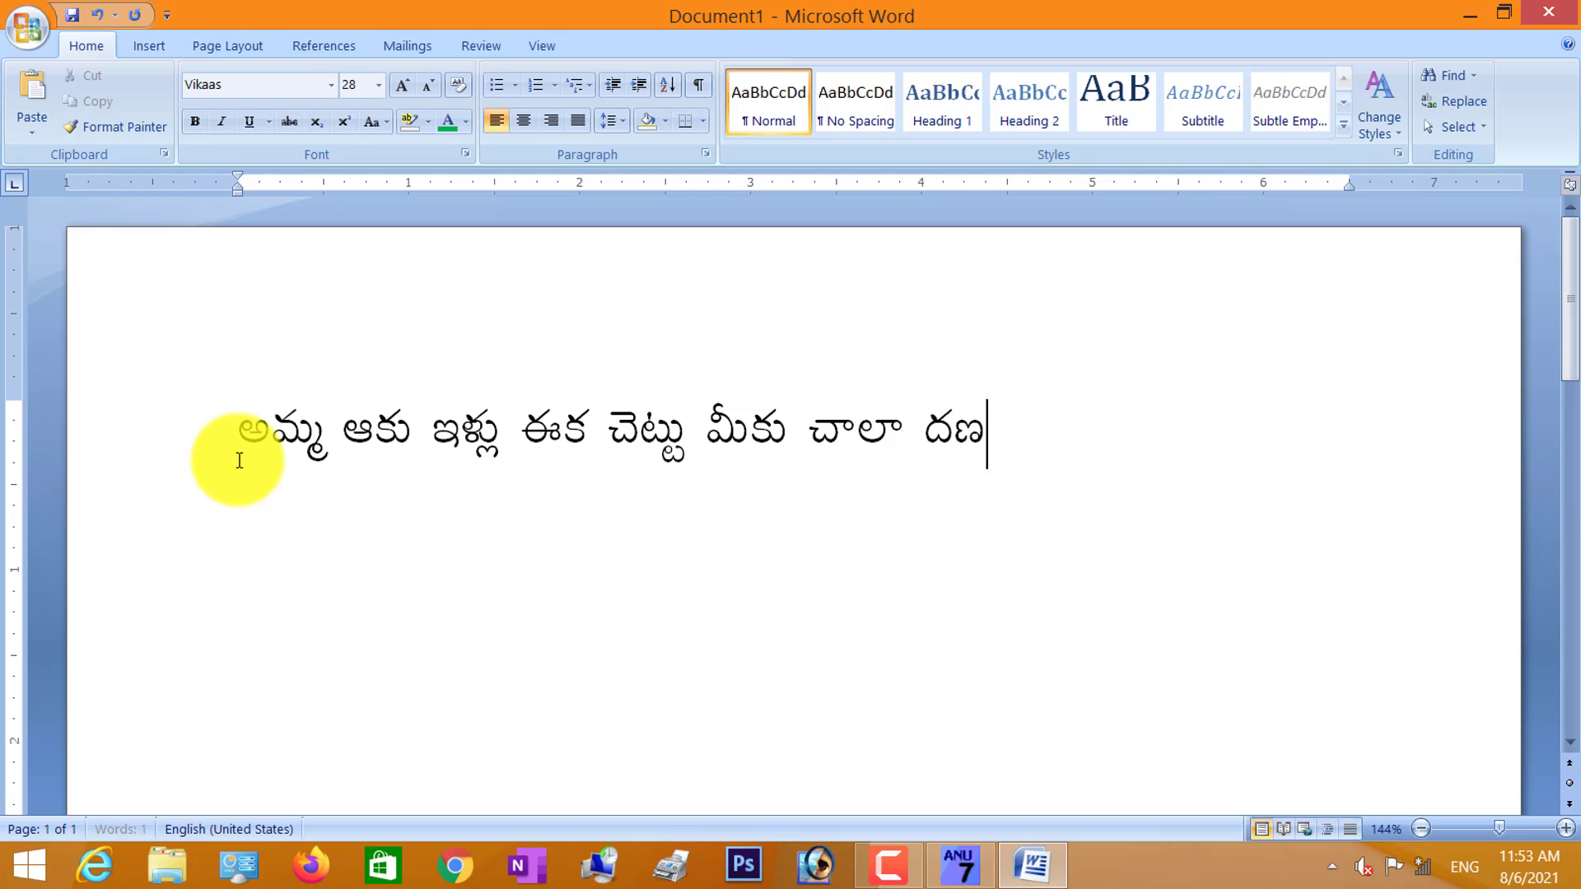
key(BackSpace)
key(BackSpace)
text(న్యవాధాలు)
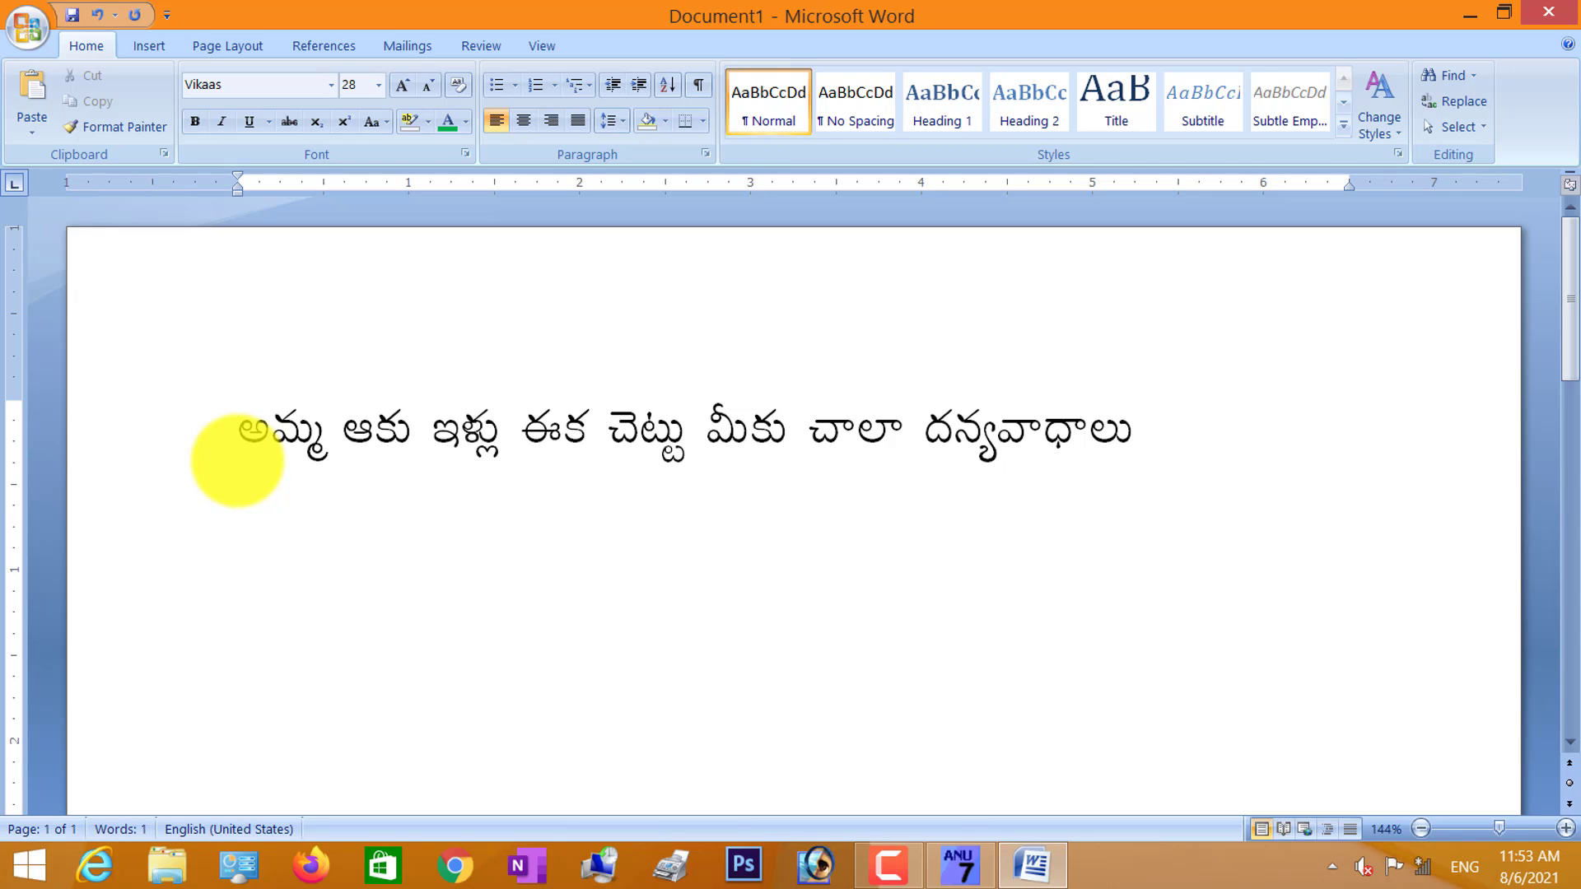
Make the word ఈక bold and colour it standard red.
drag(586, 430, 522, 426)
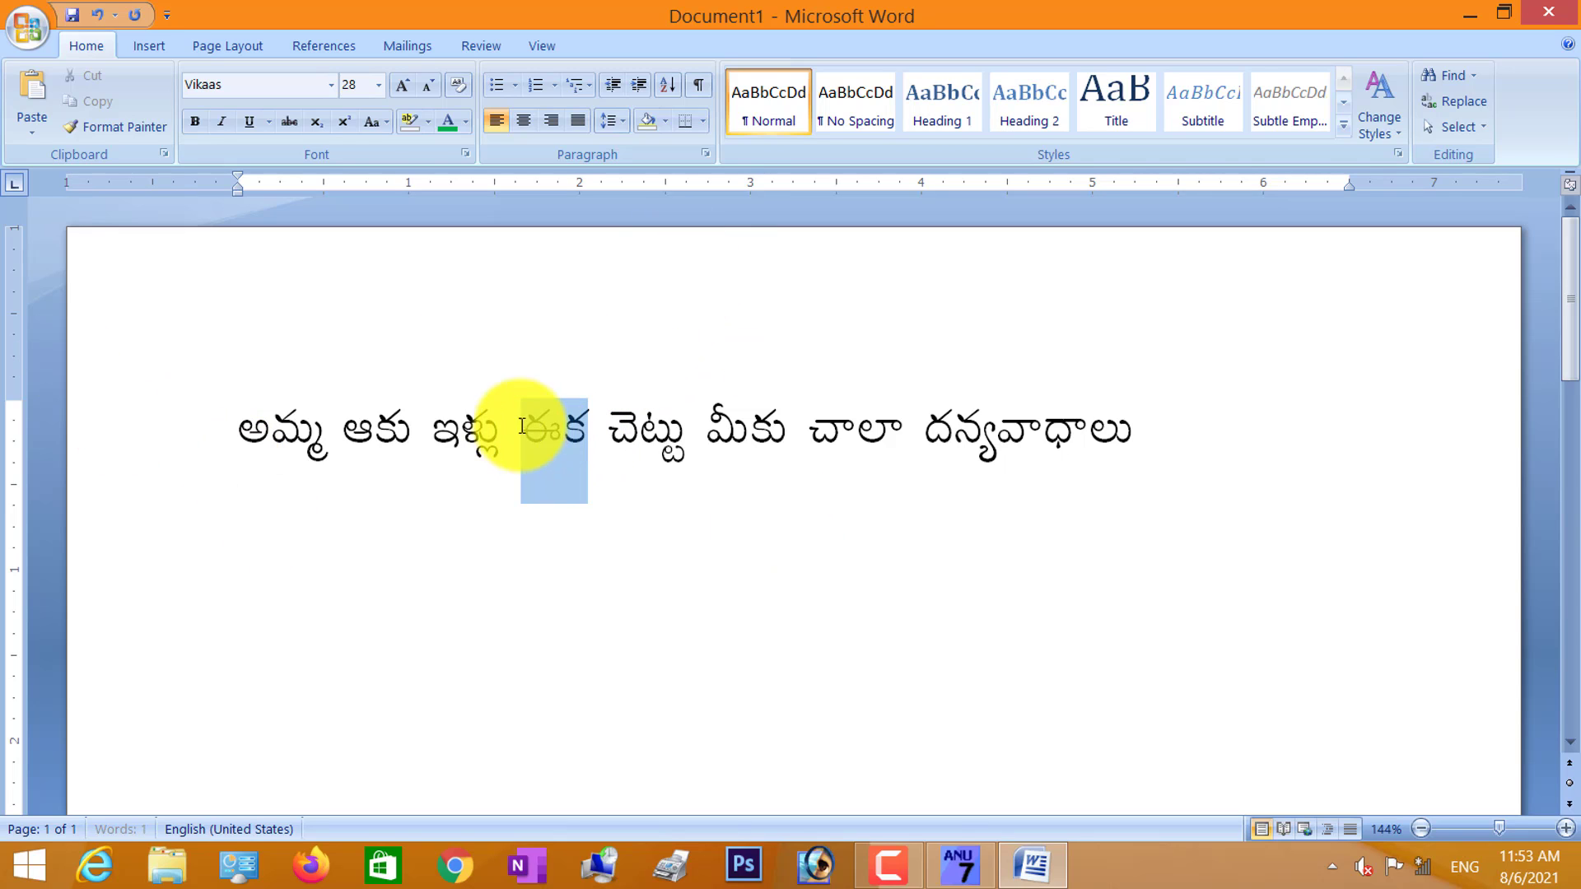
click(188, 125)
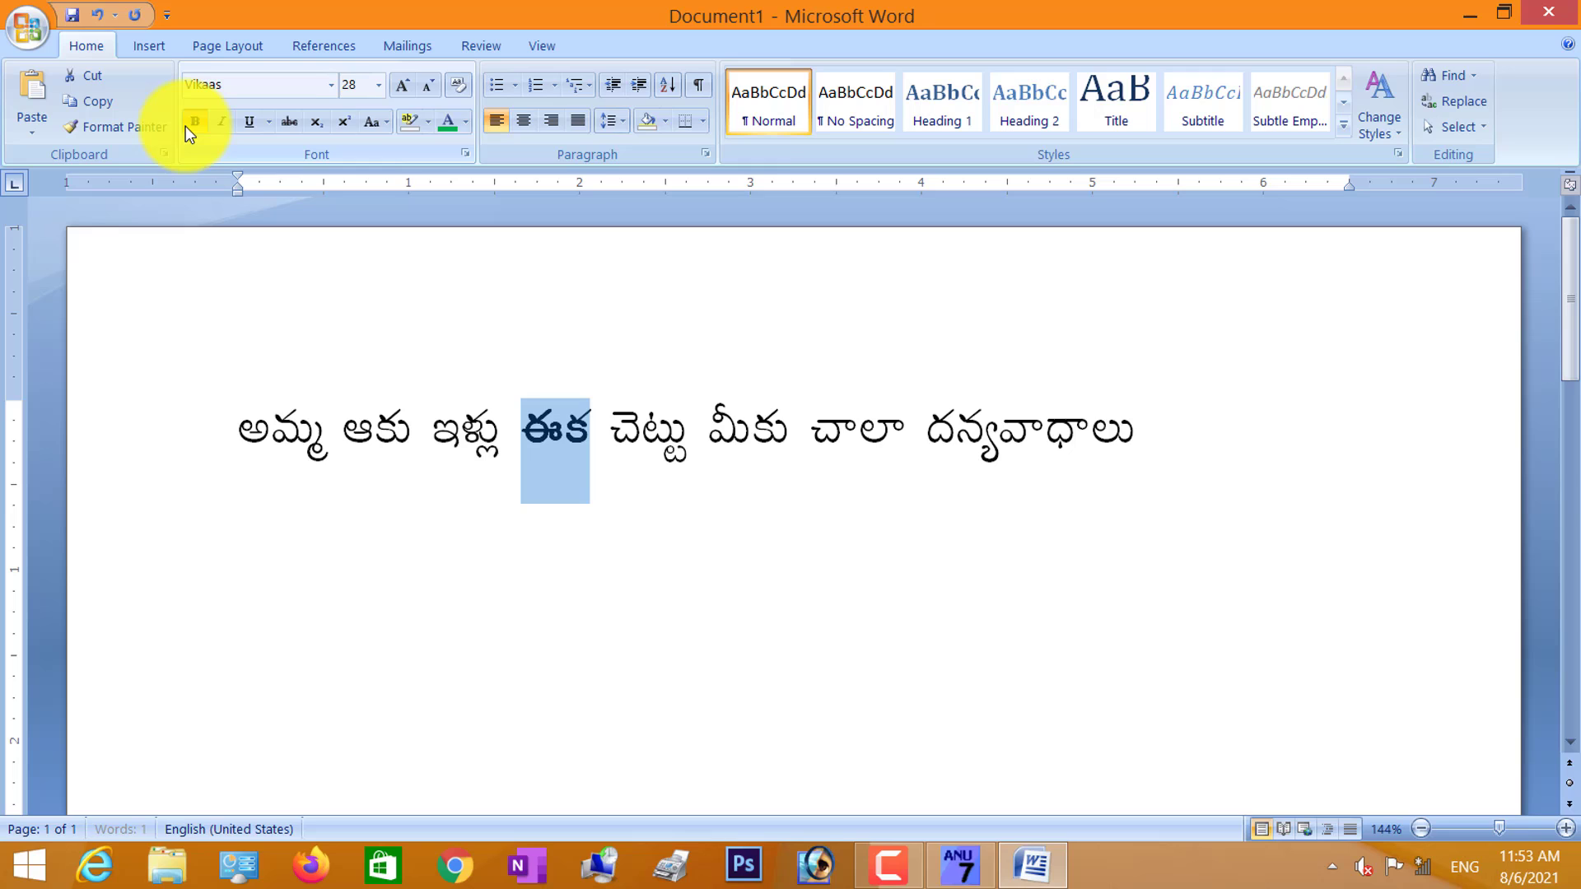
click(465, 125)
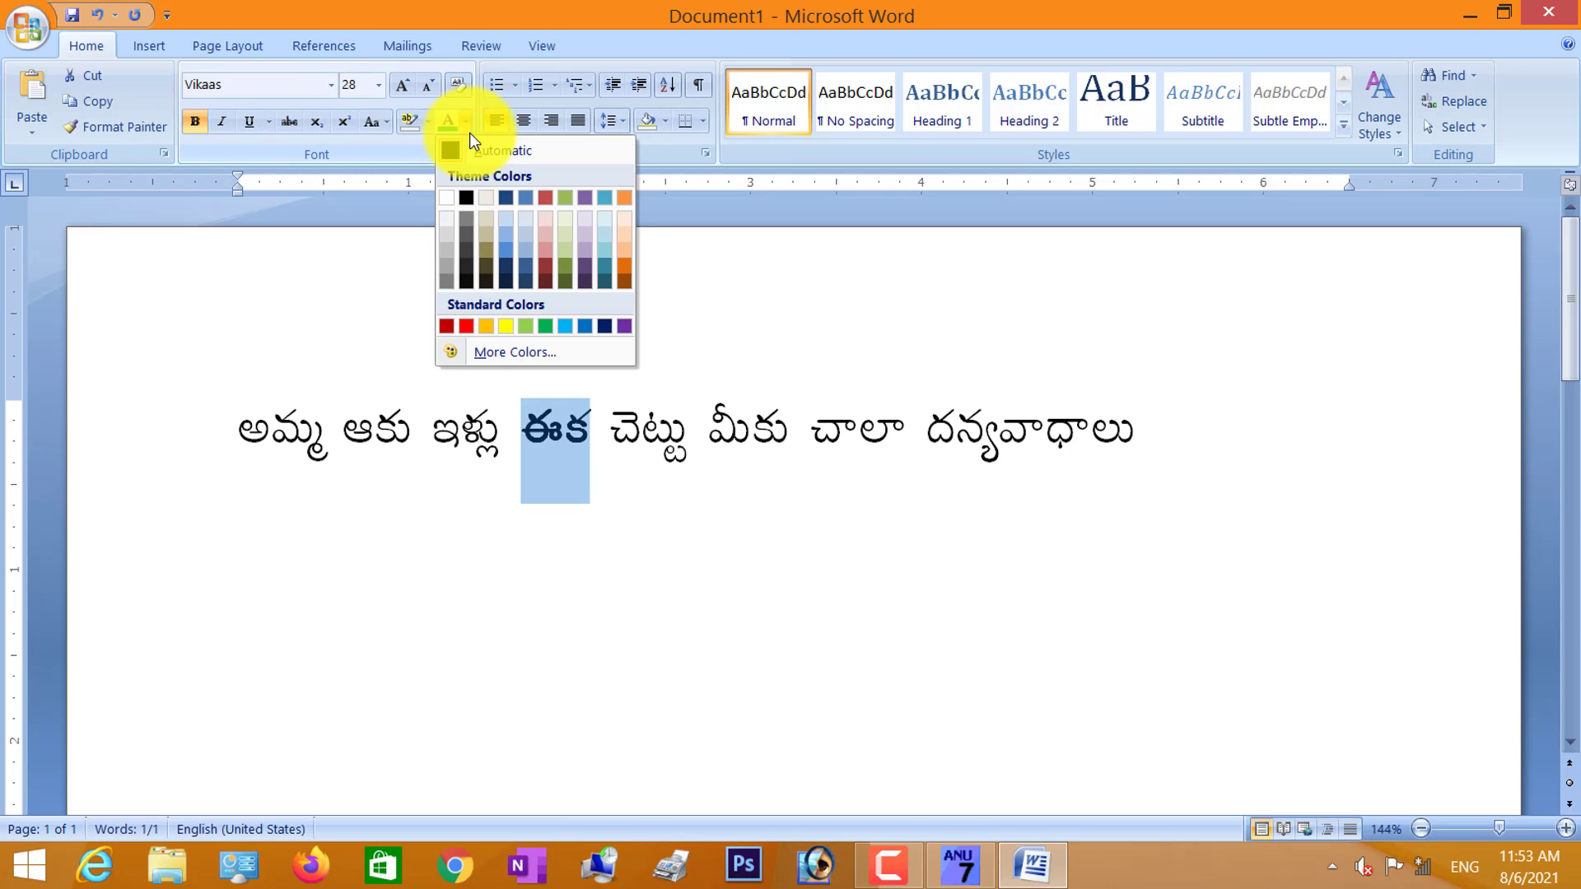
click(463, 326)
Colour the words చెట్టు మీకు standard red.
drag(609, 429, 809, 432)
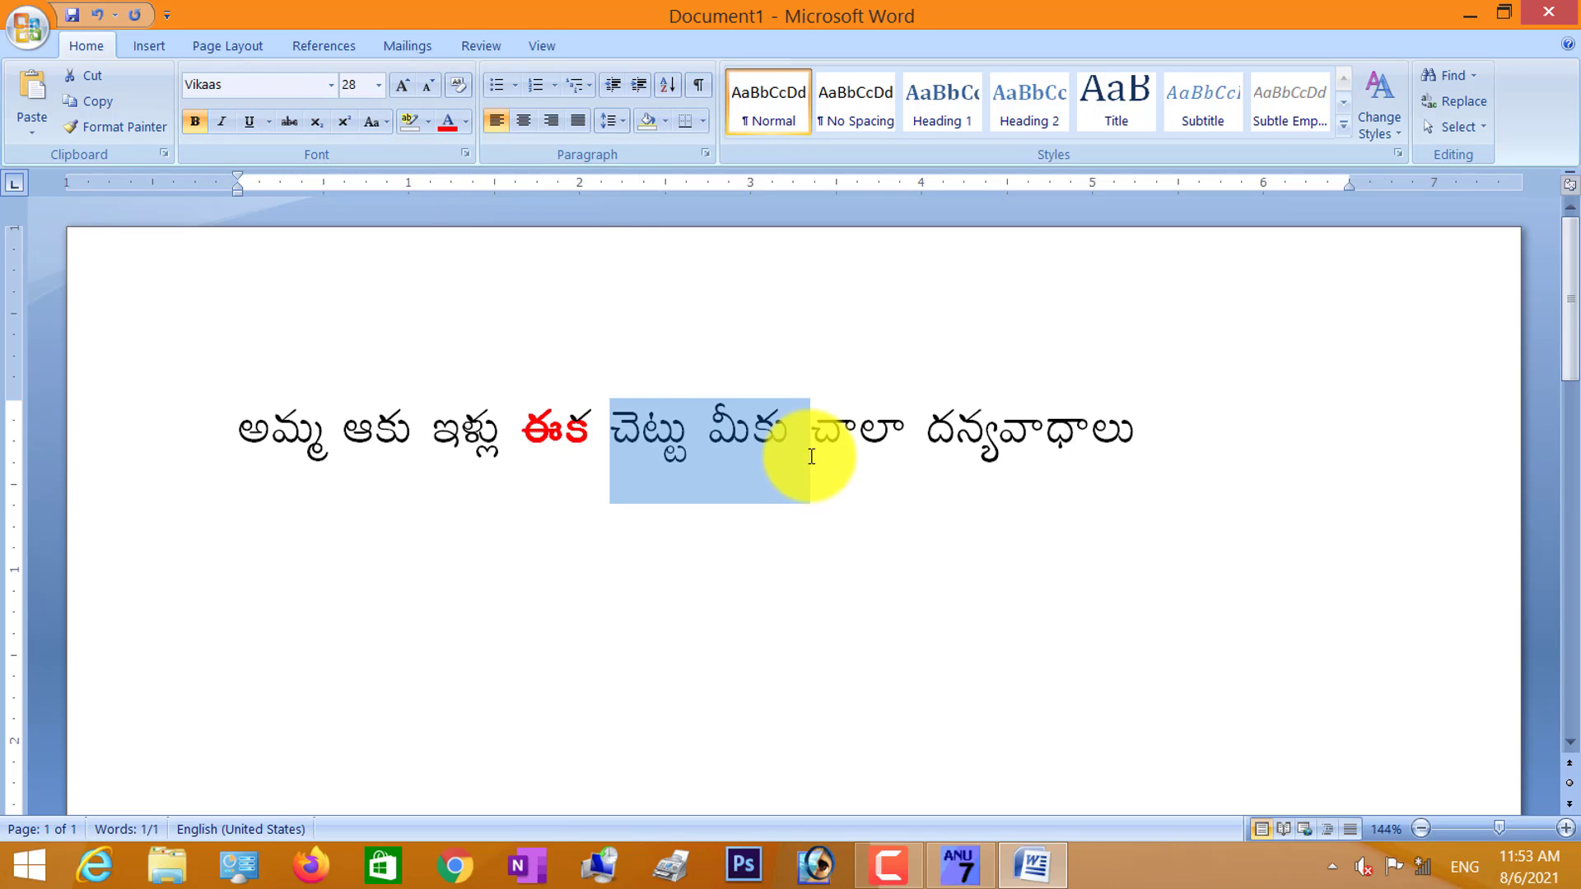
click(467, 124)
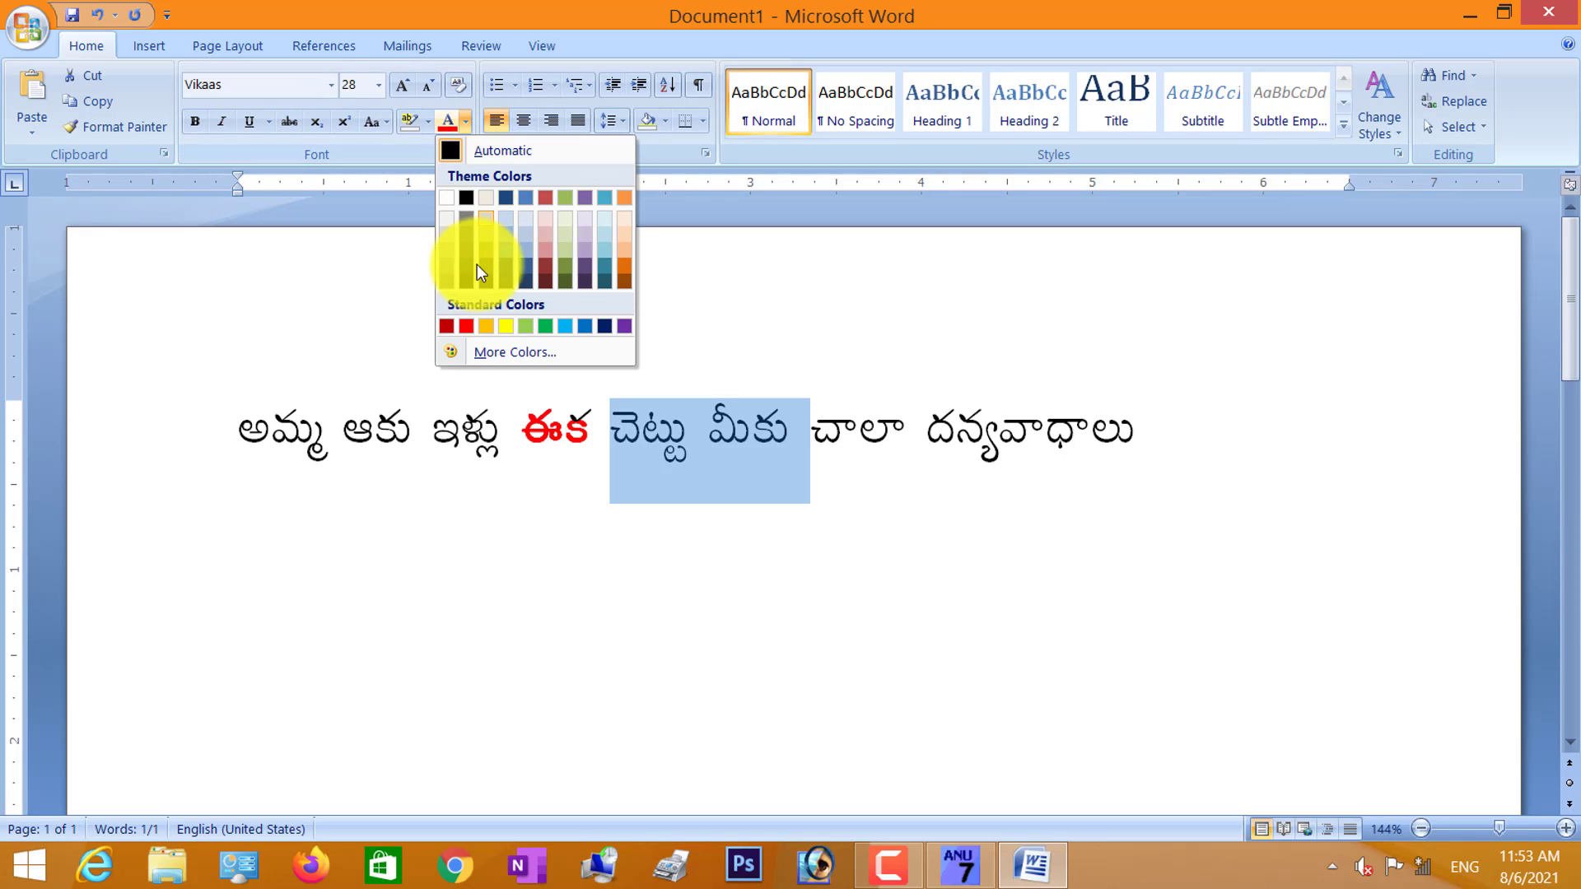
click(467, 327)
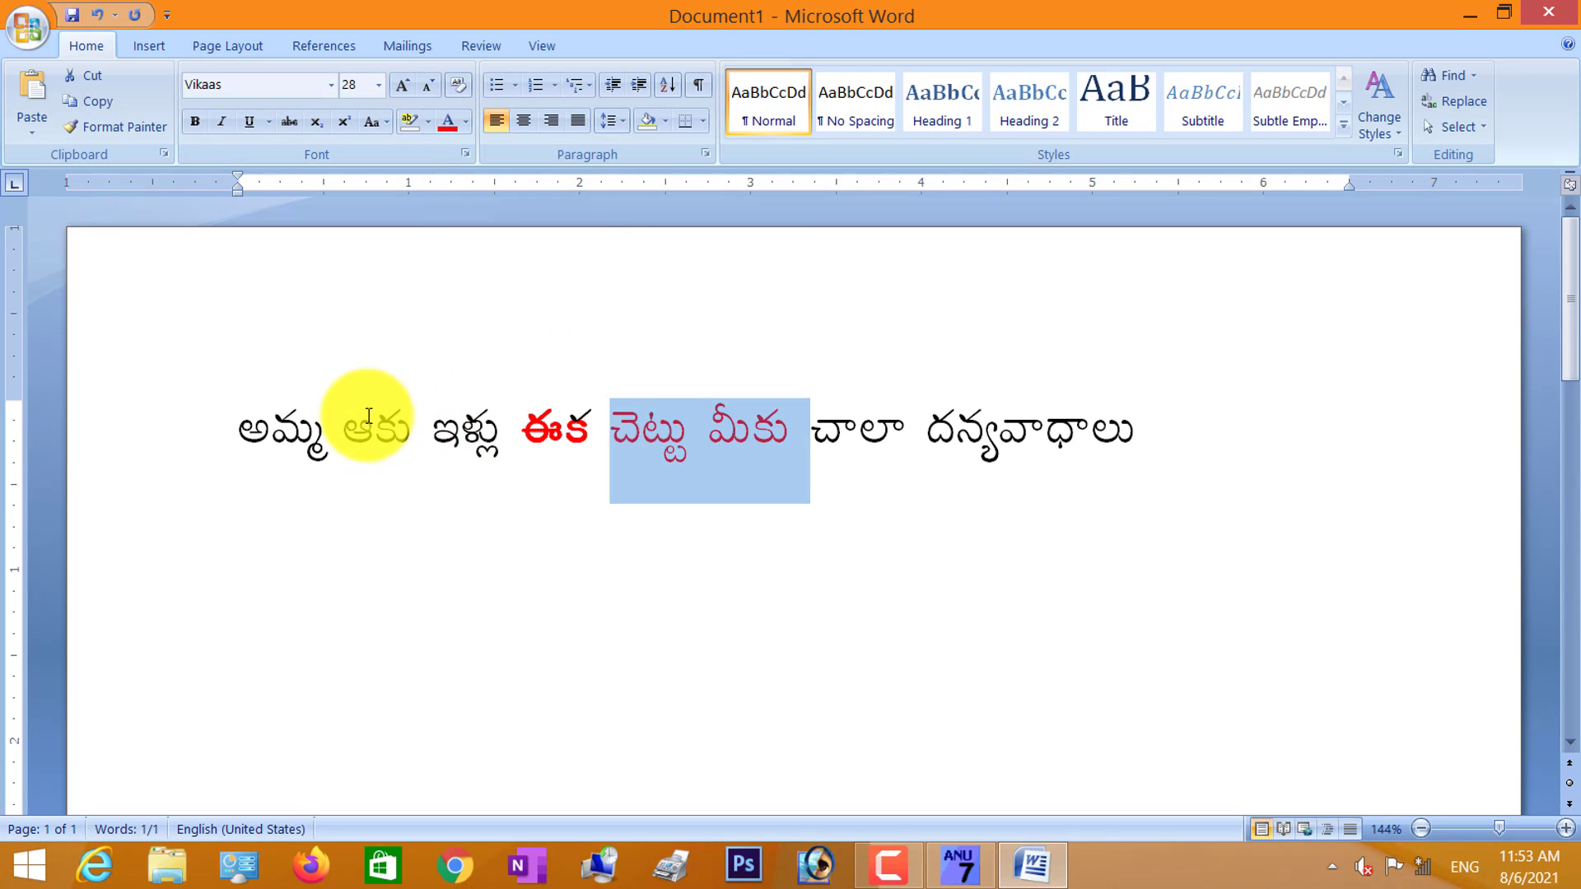
Colour the text from ఆకు through the first letter of చెట్టు standard green and deselect it.
drag(338, 424, 642, 428)
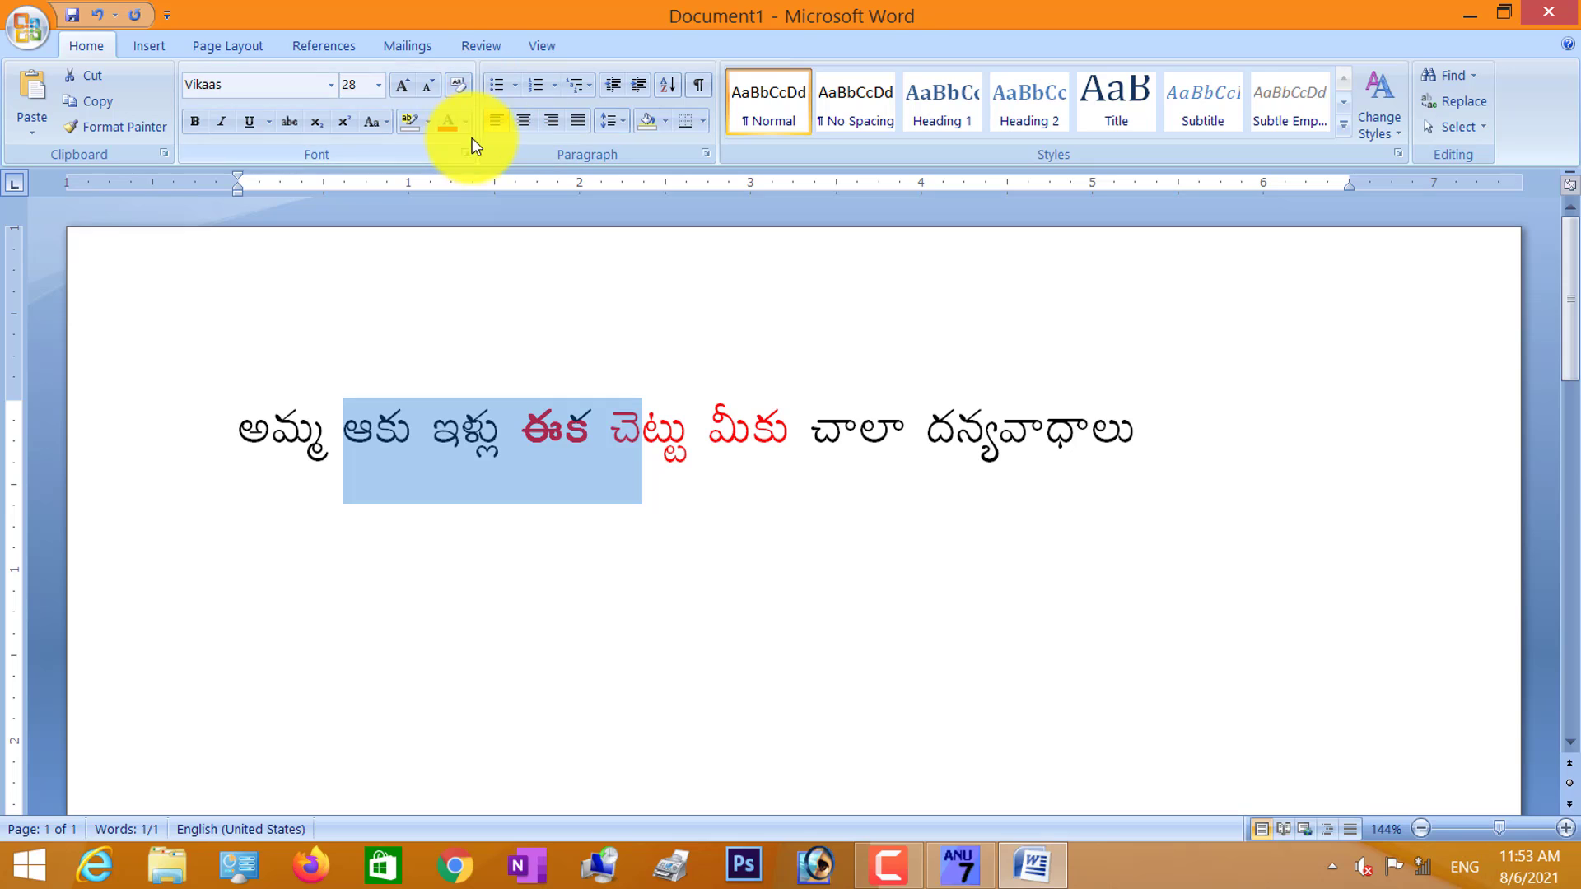
click(466, 125)
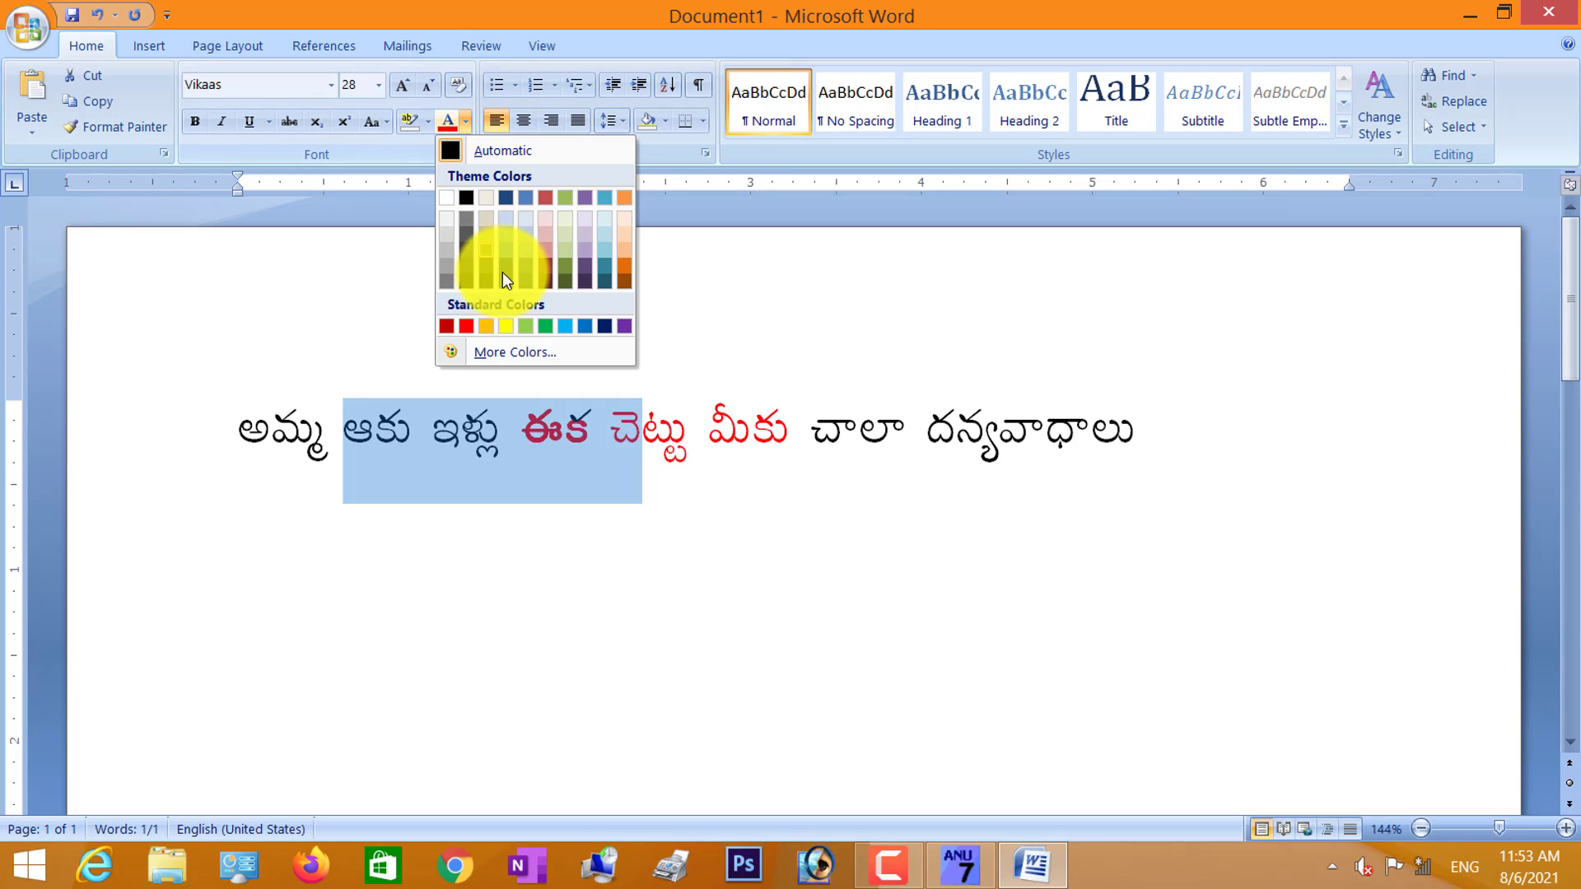
click(553, 330)
click(425, 426)
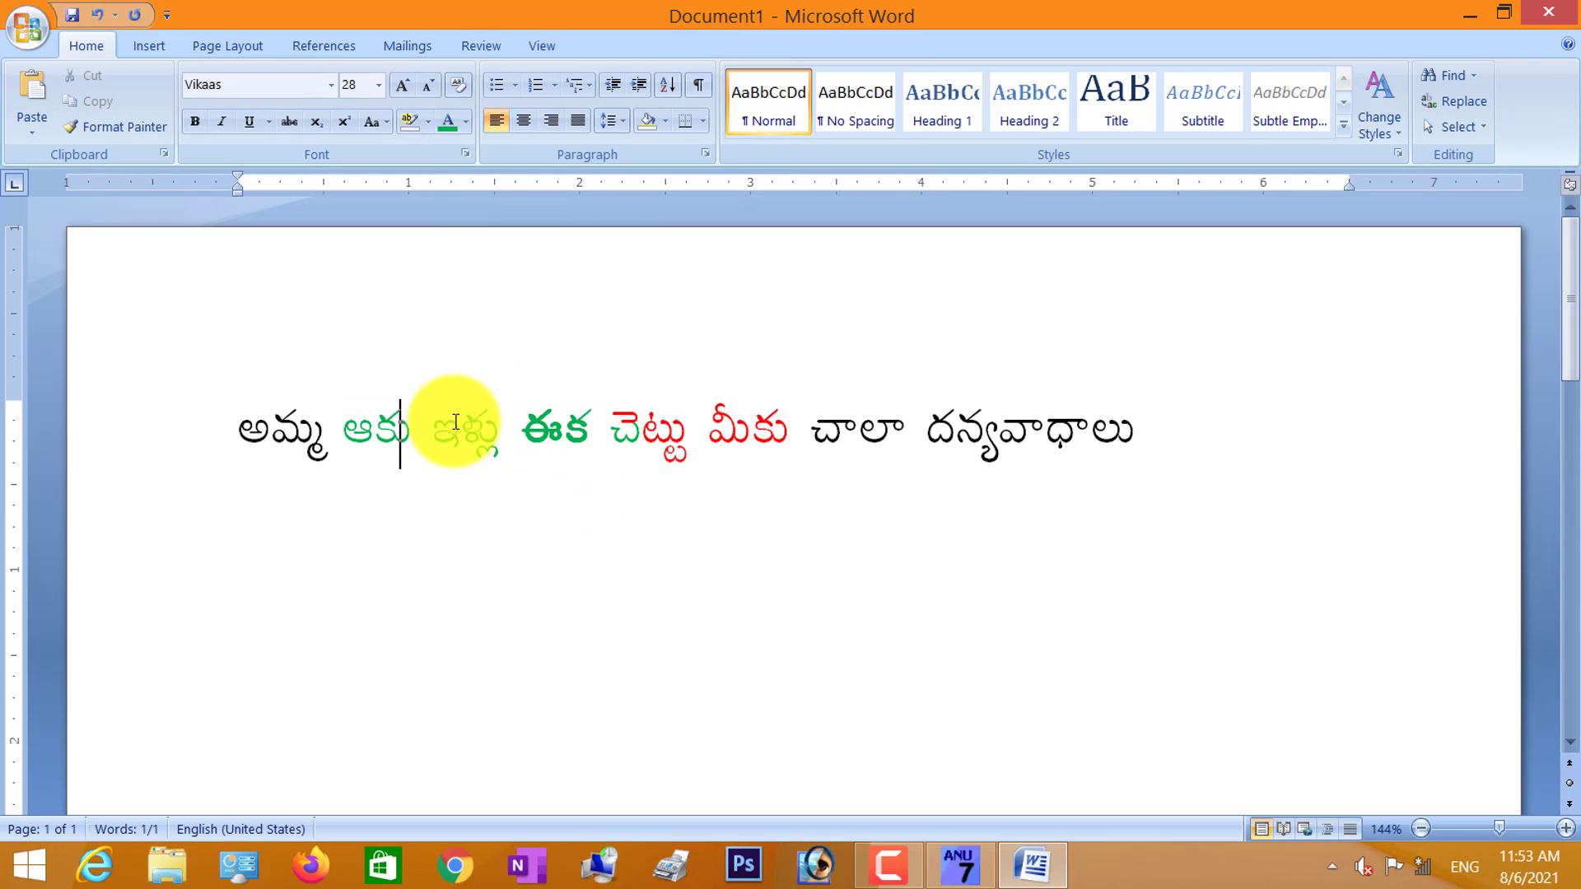
Try the Gautami font on the word ఈక, set it to Dharani instead and deselect the word.
drag(515, 430, 590, 431)
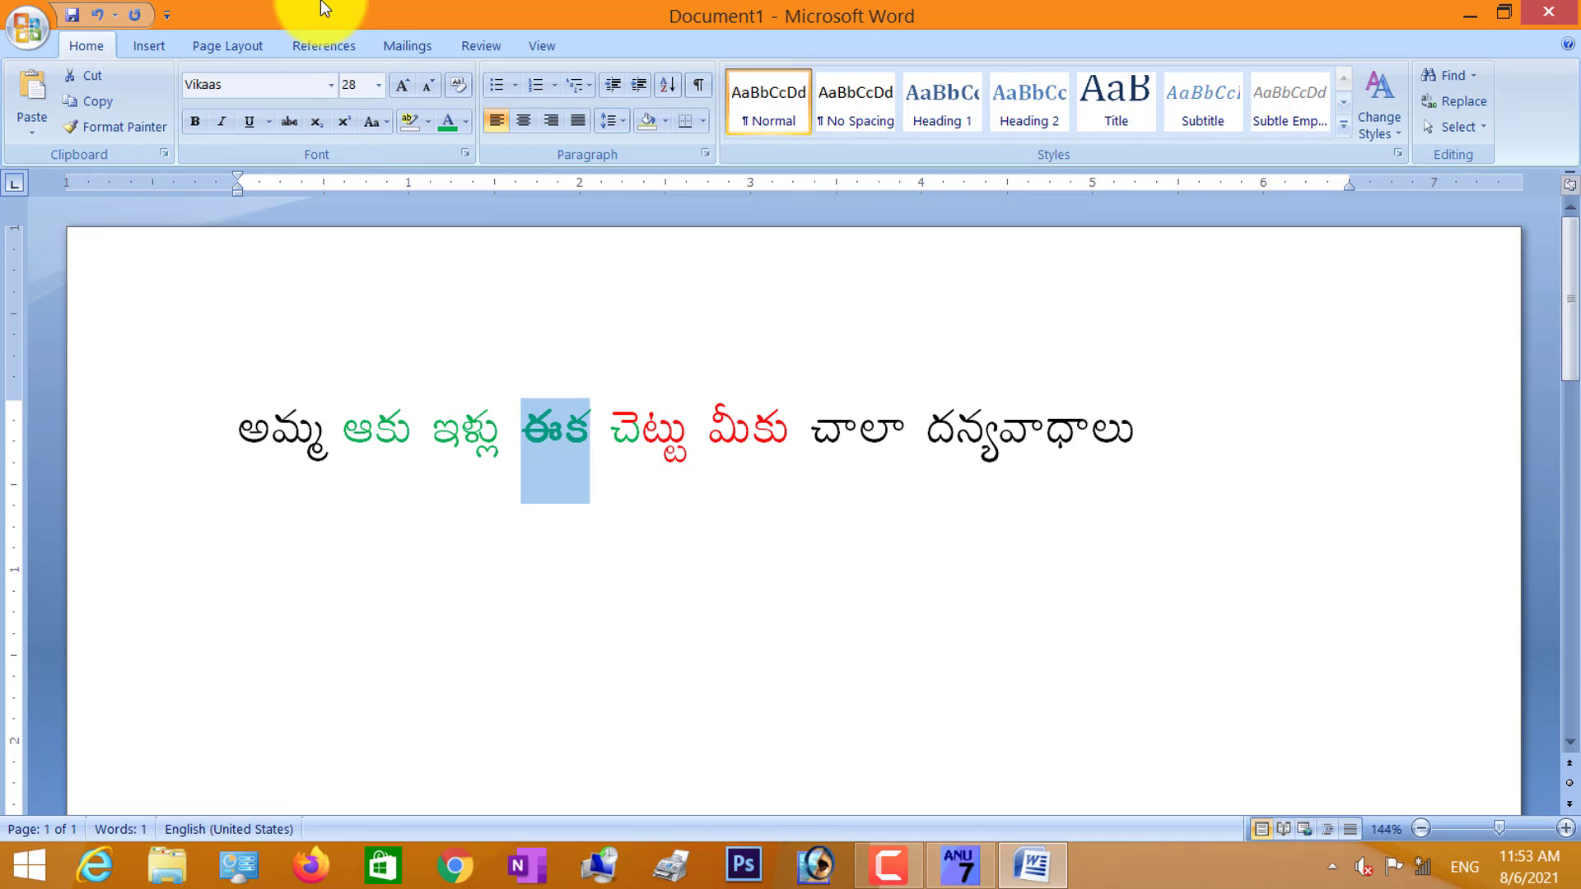
click(333, 88)
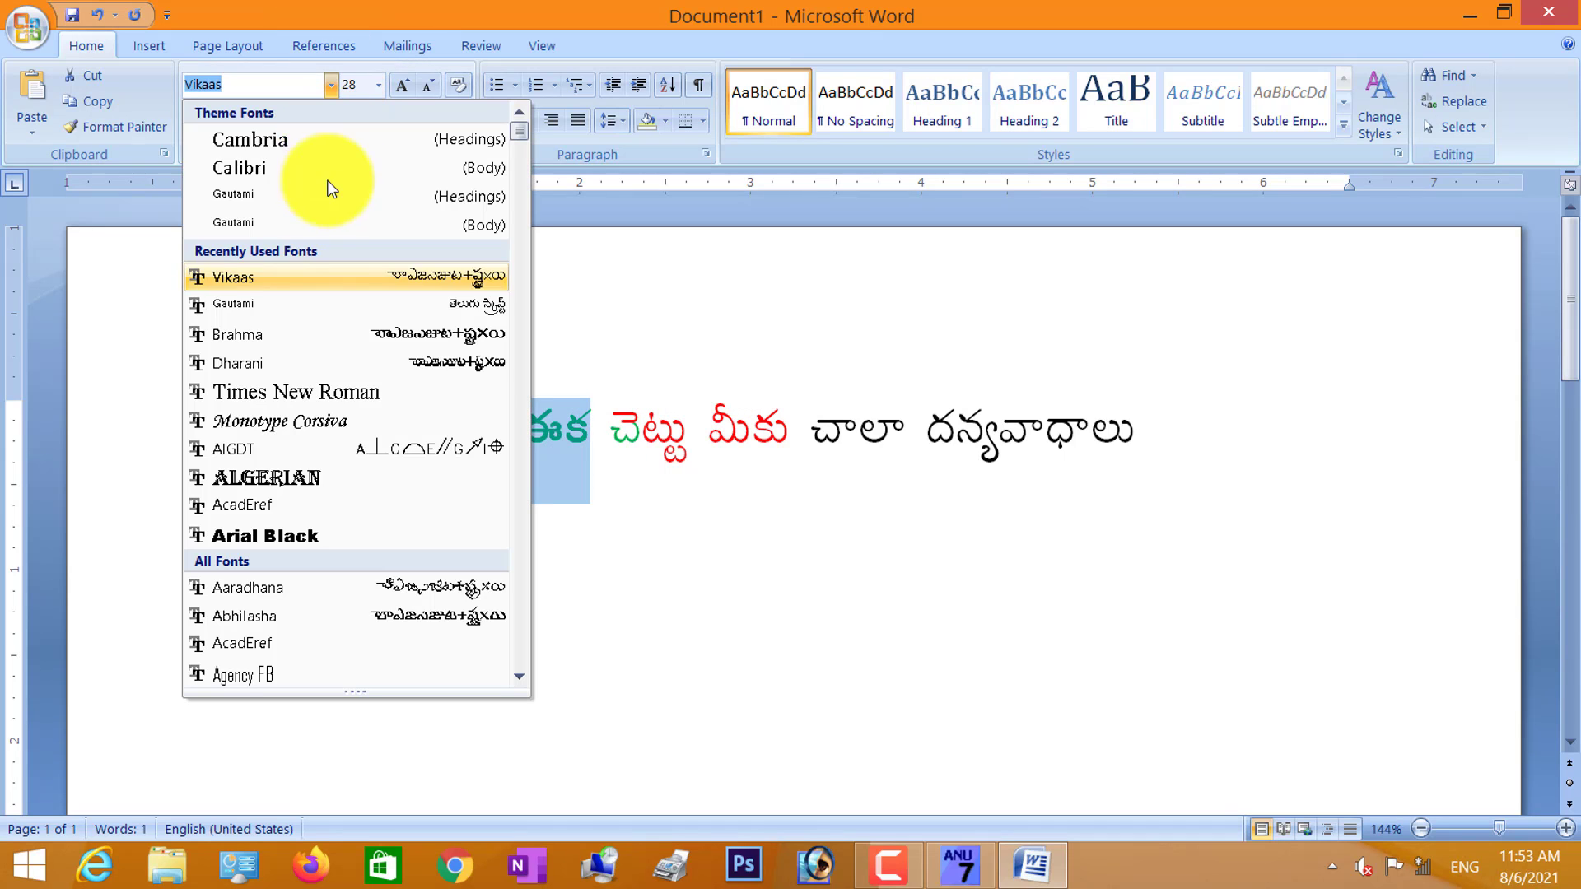
click(313, 301)
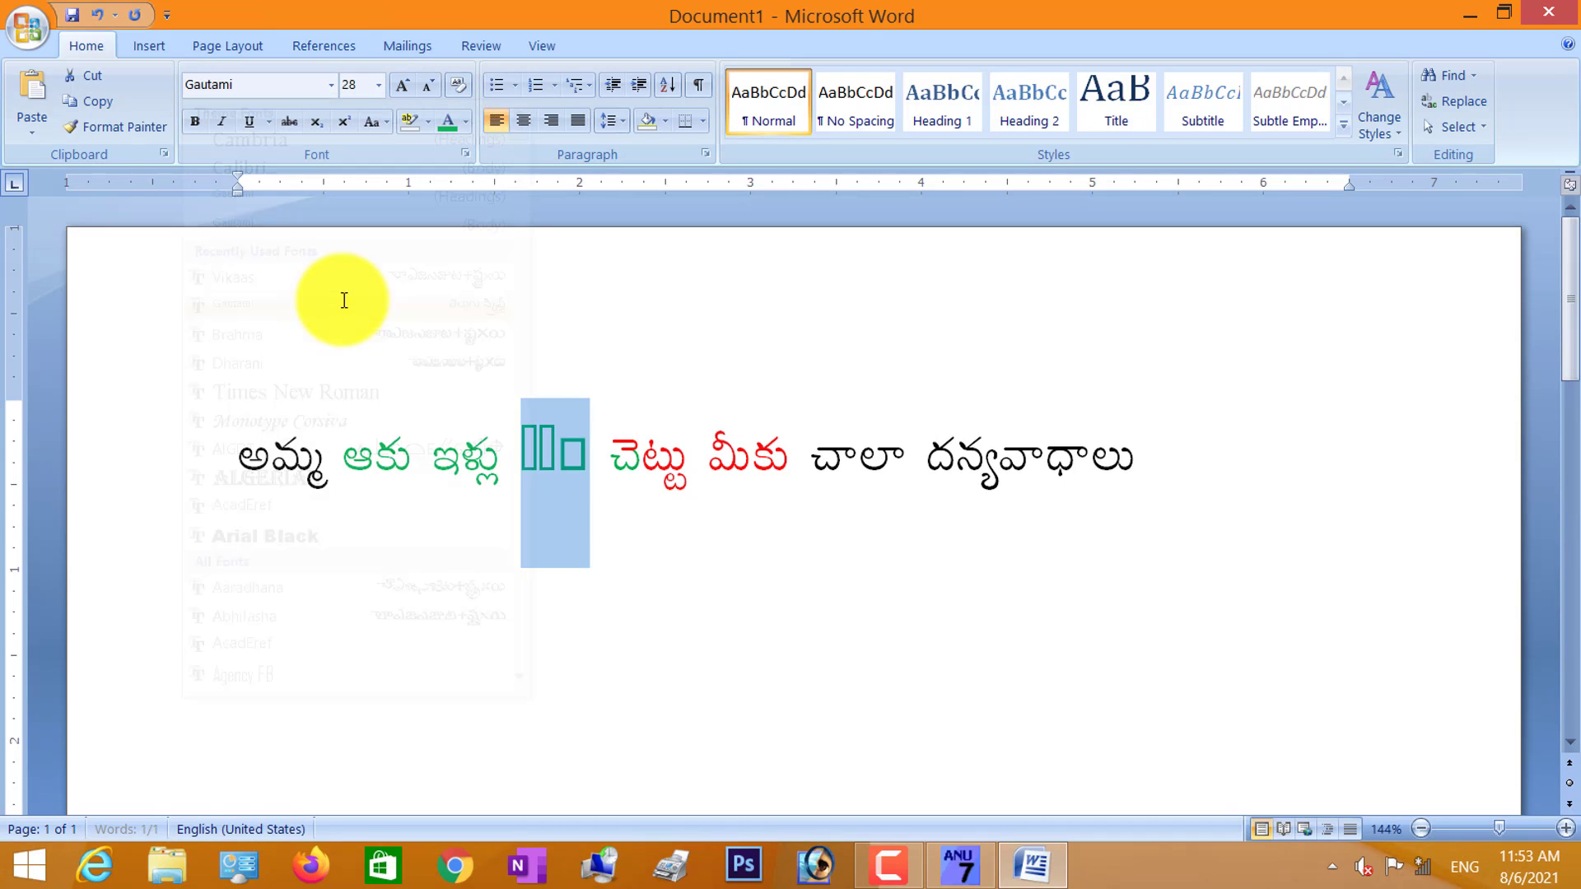
click(331, 86)
click(324, 358)
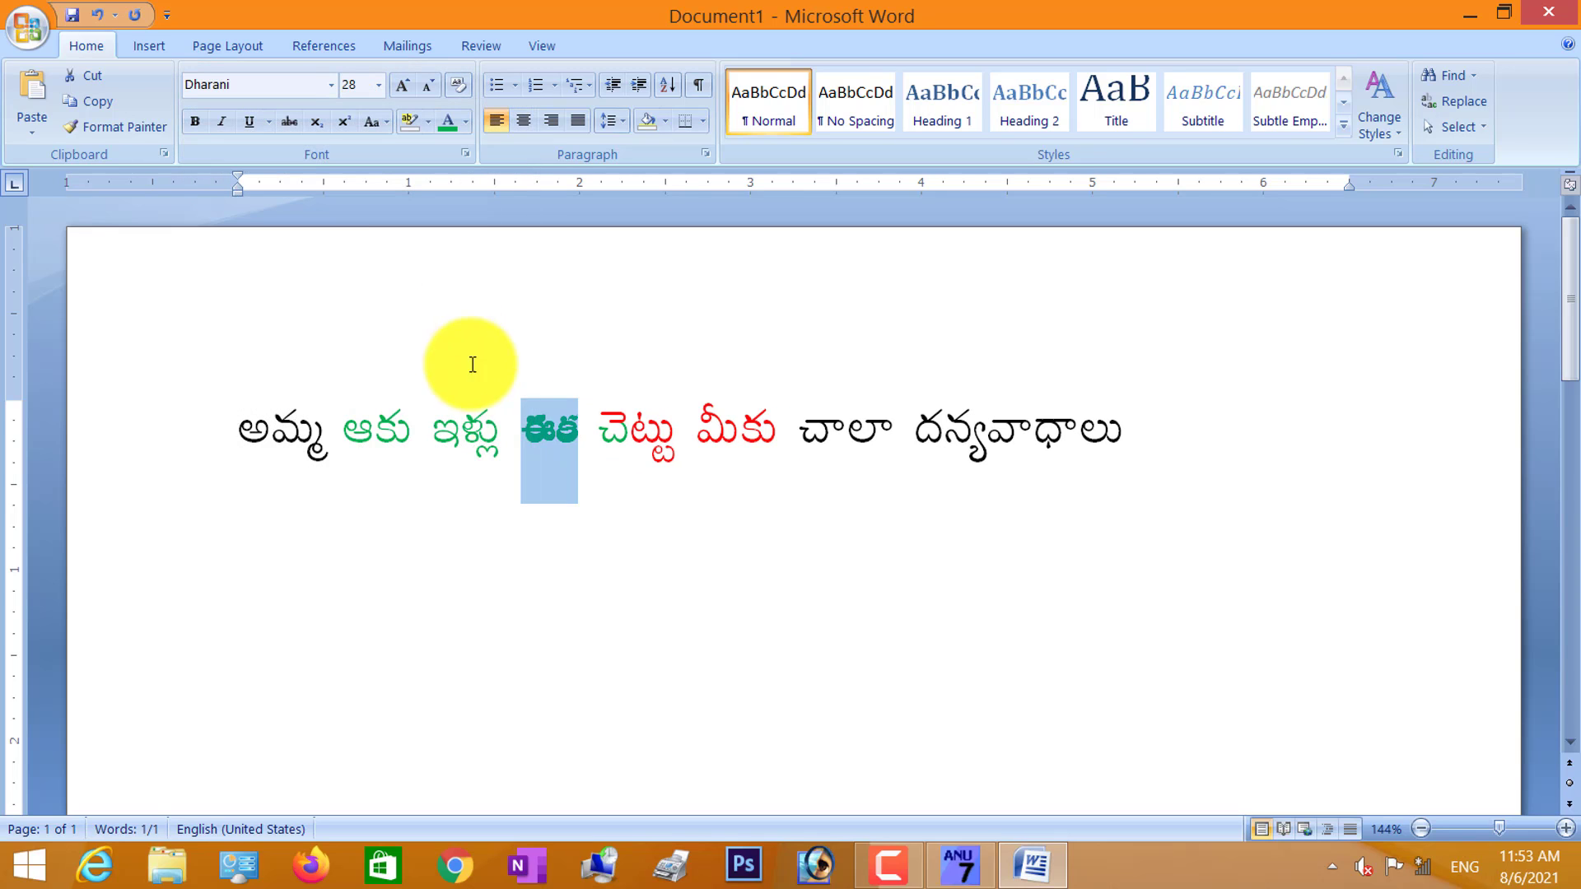
click(578, 427)
Set the font of the words చెట్టు మీకు to Dharani and place the cursor at the end of the line.
drag(615, 426, 724, 399)
click(330, 87)
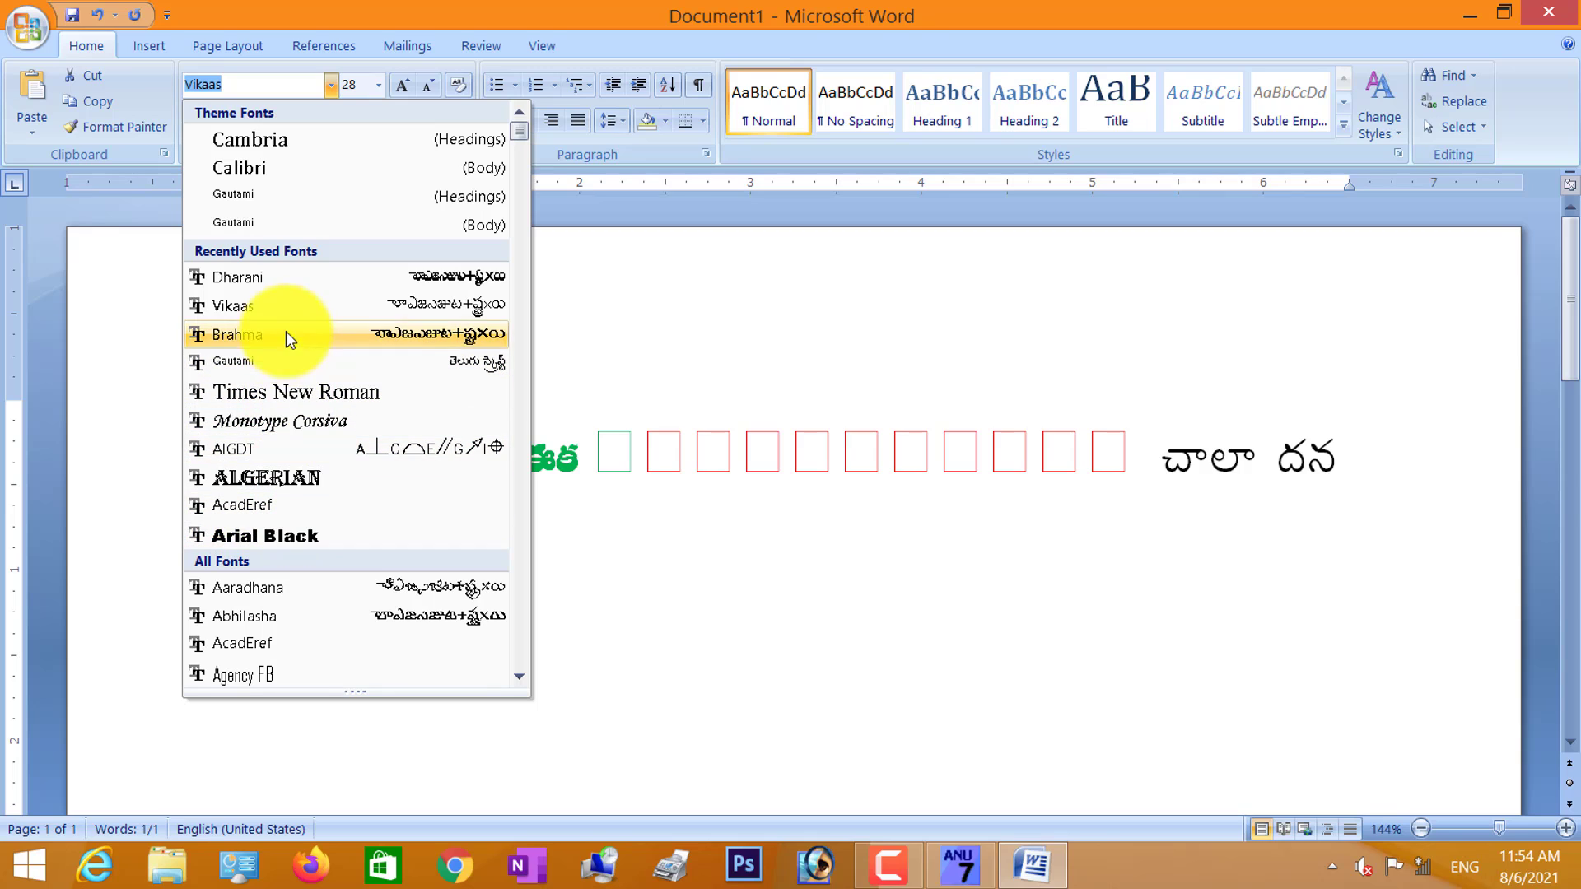
click(282, 280)
click(671, 443)
click(727, 437)
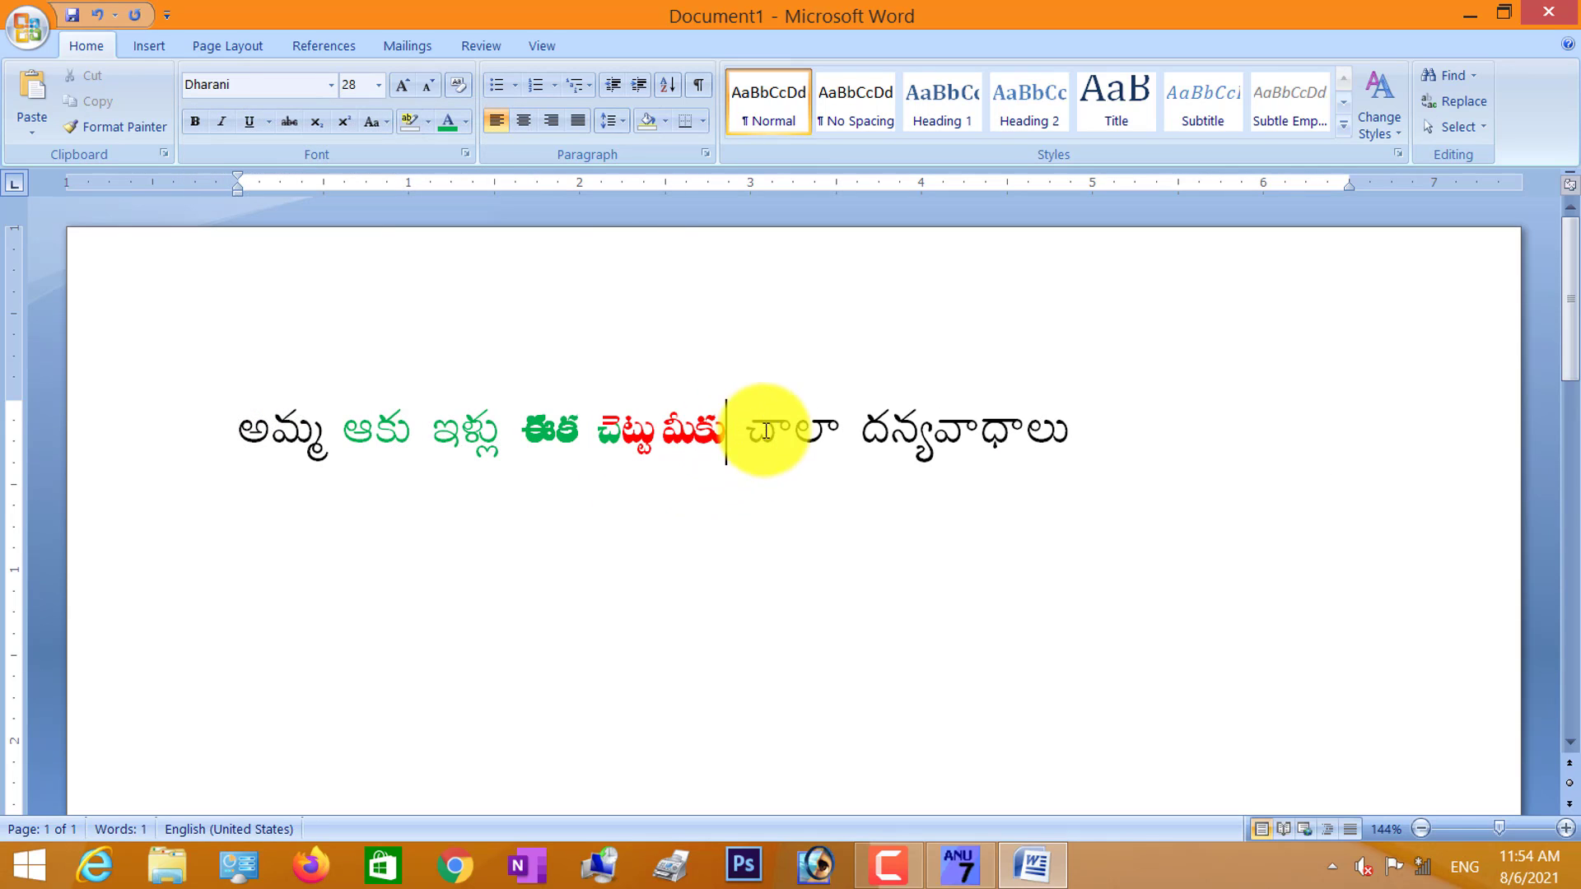
click(780, 430)
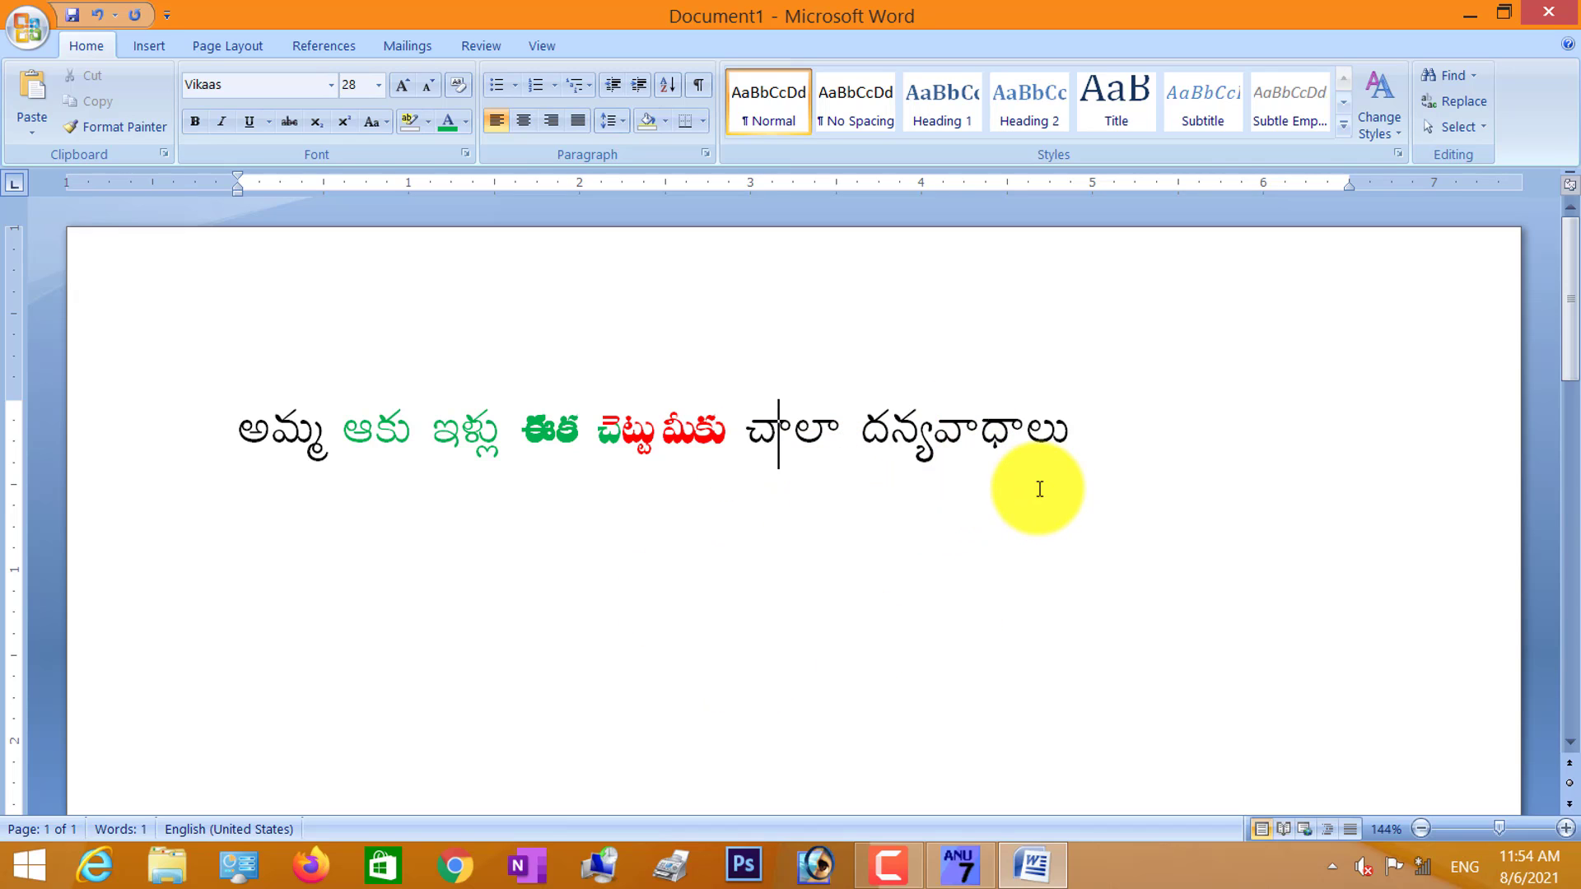
click(1098, 448)
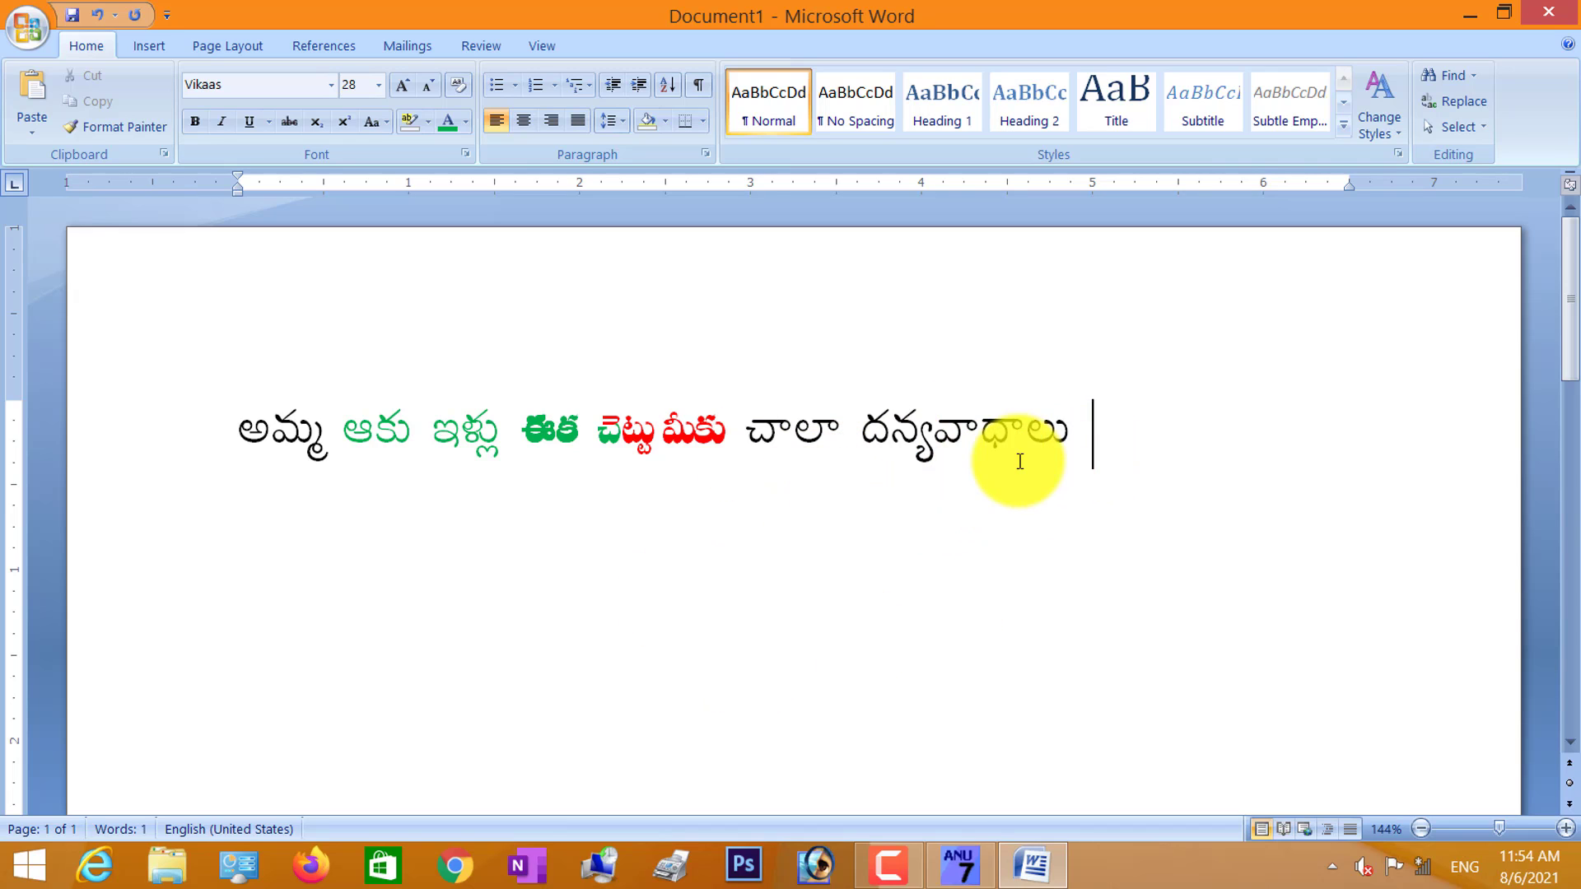
Close the Word document without saving the changes and exit ANU Script Manager 7.0.
click(1569, 12)
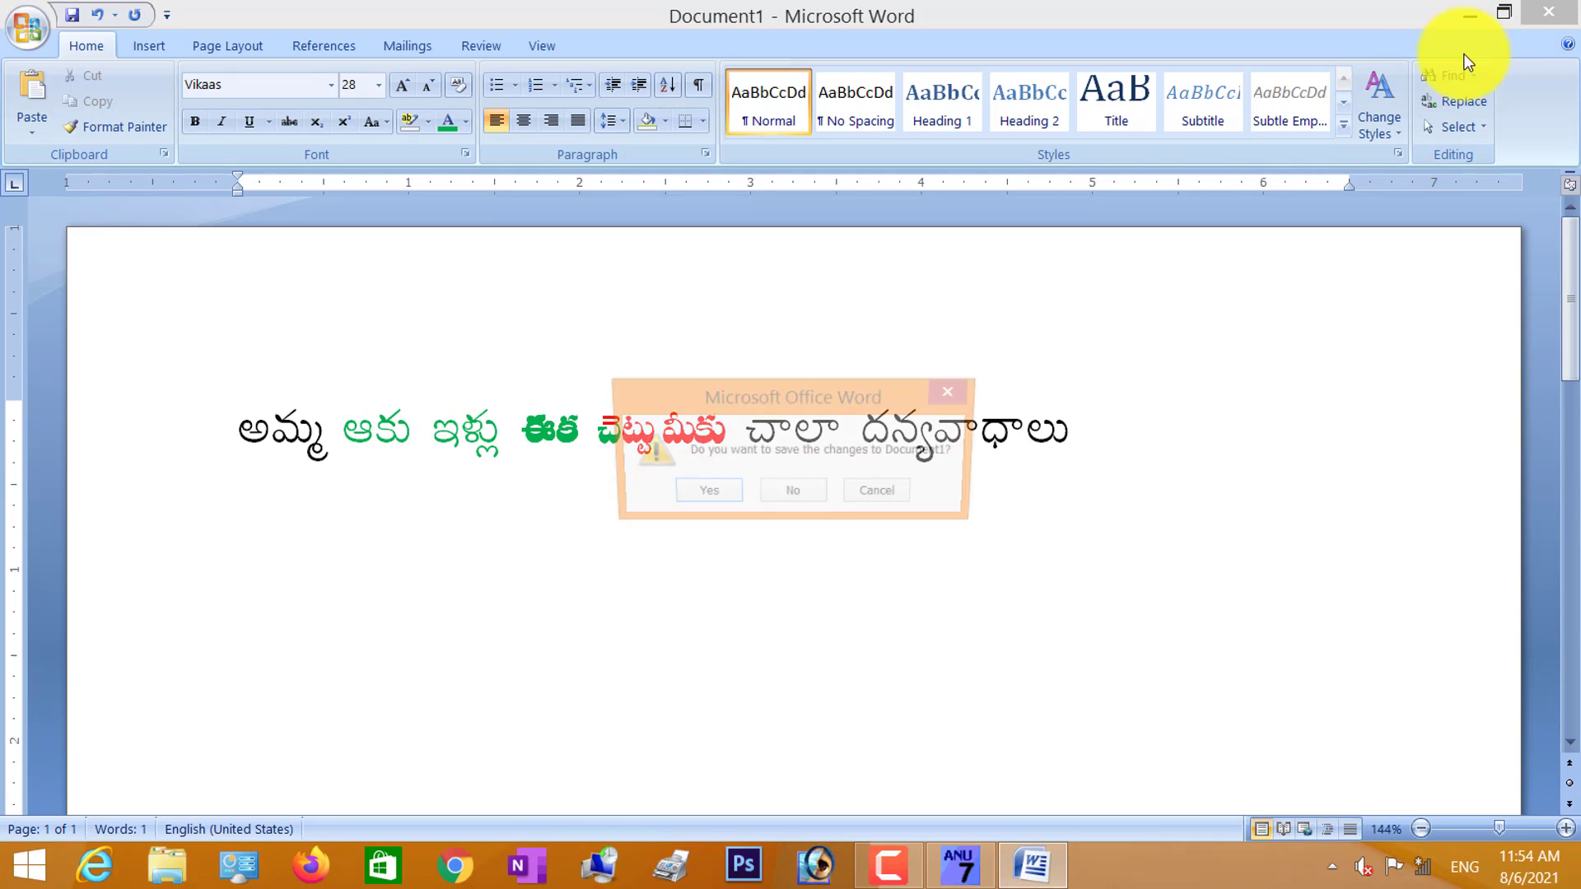
click(797, 498)
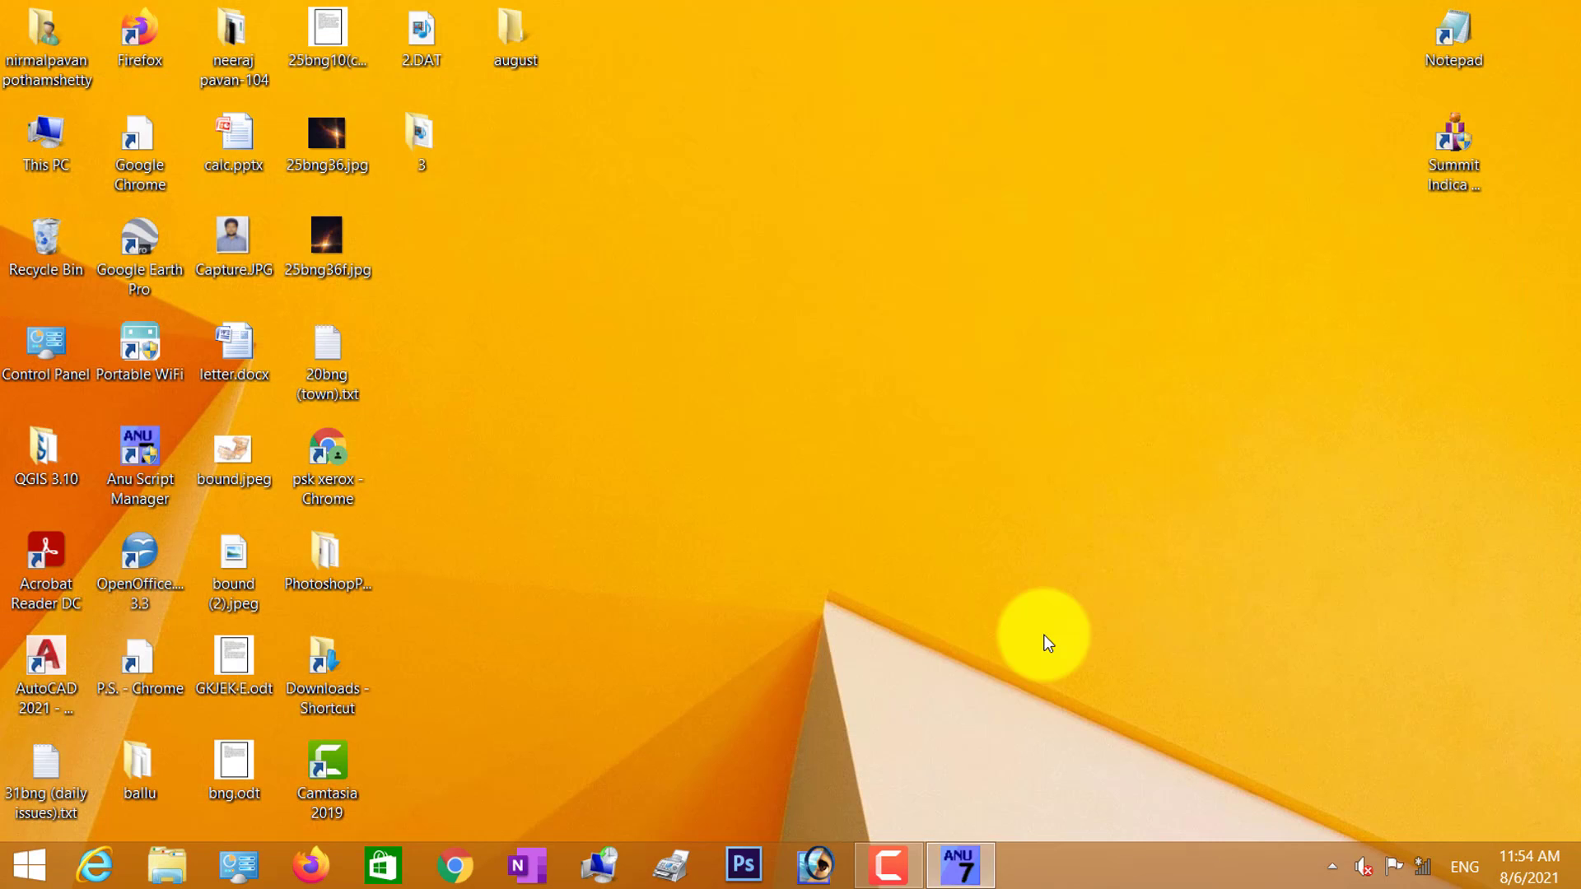
click(982, 867)
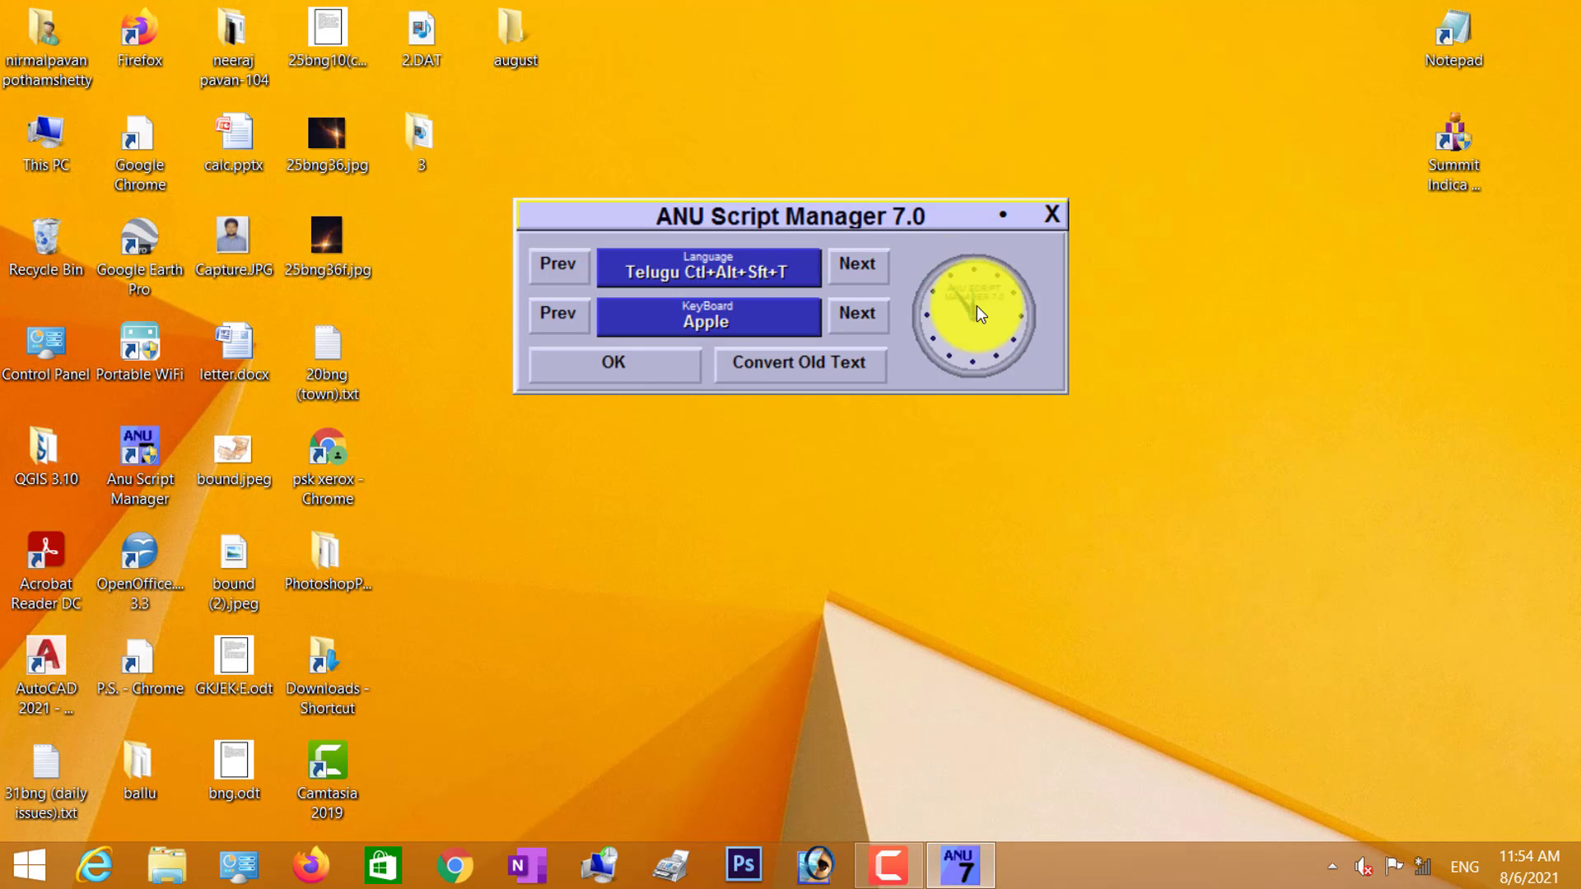
click(1041, 221)
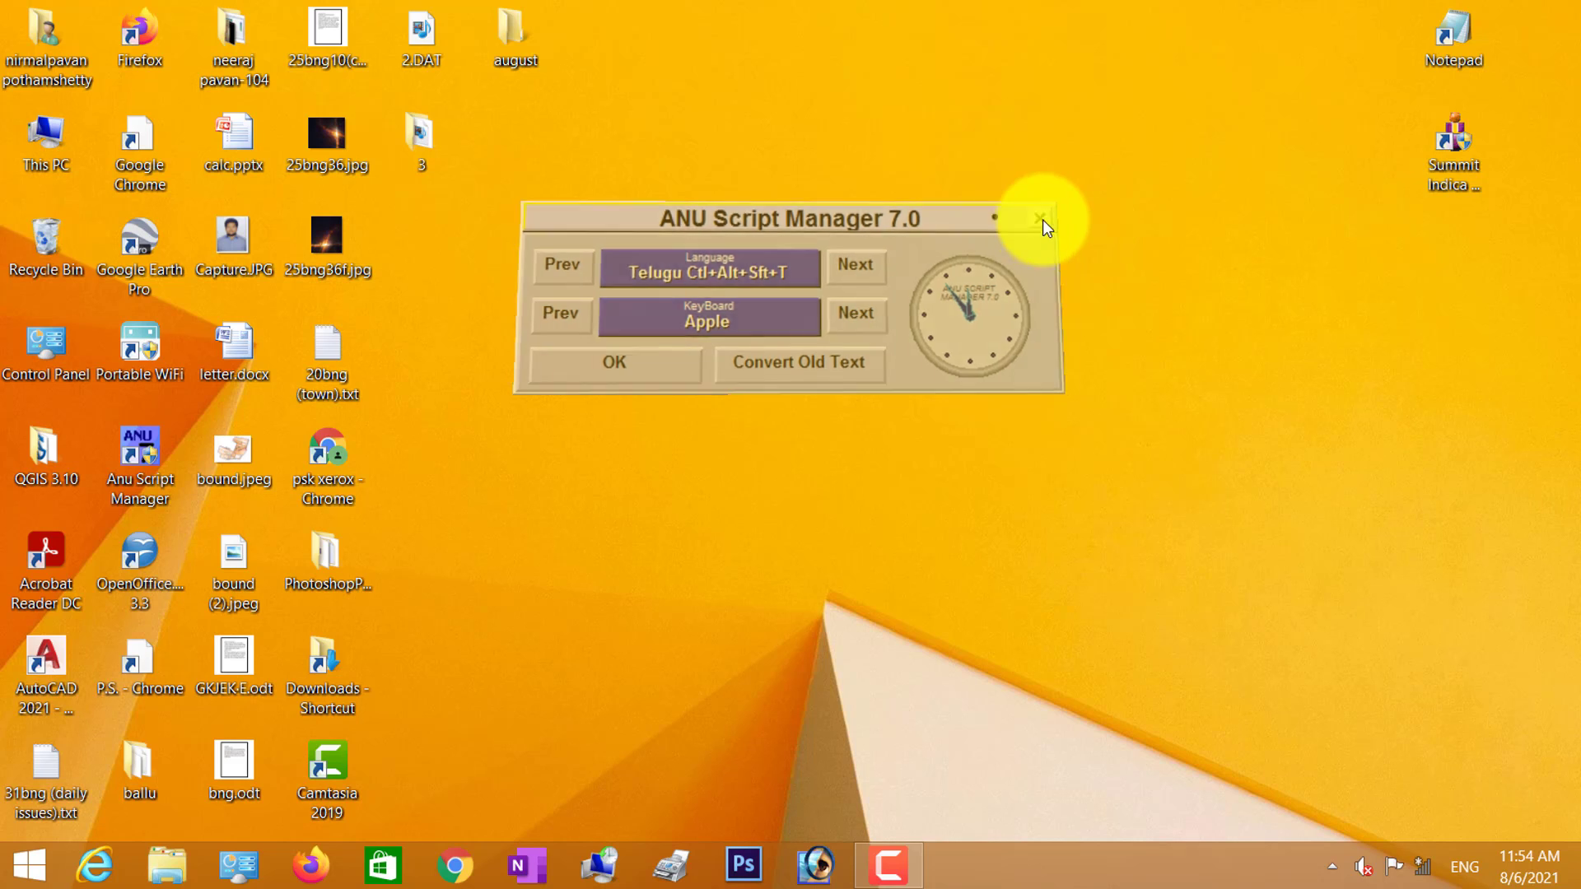
click(914, 865)
click(1537, 768)
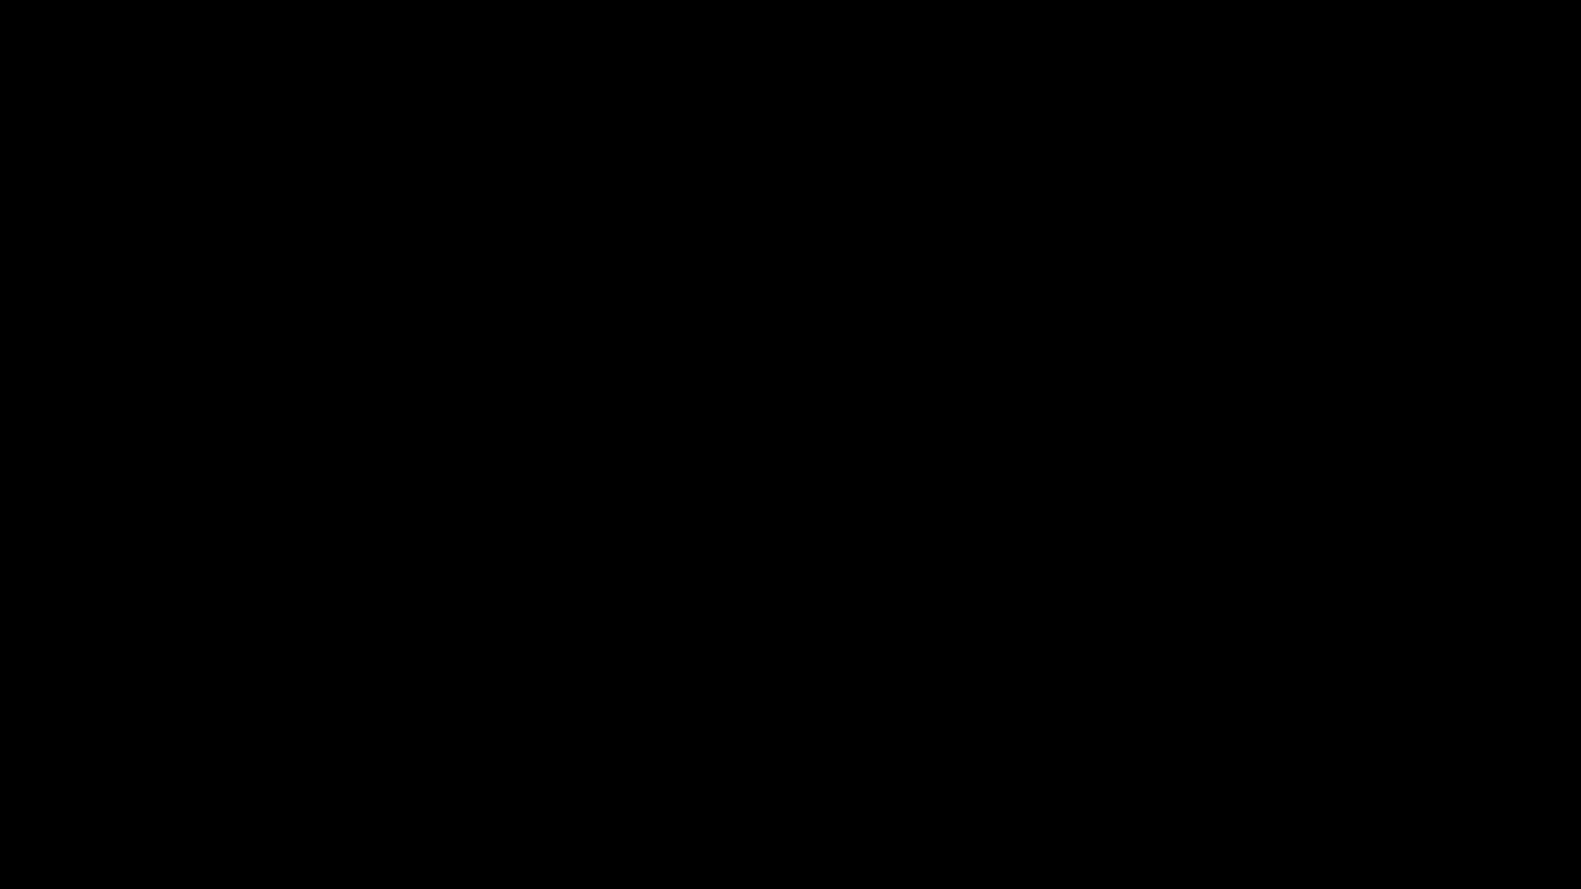